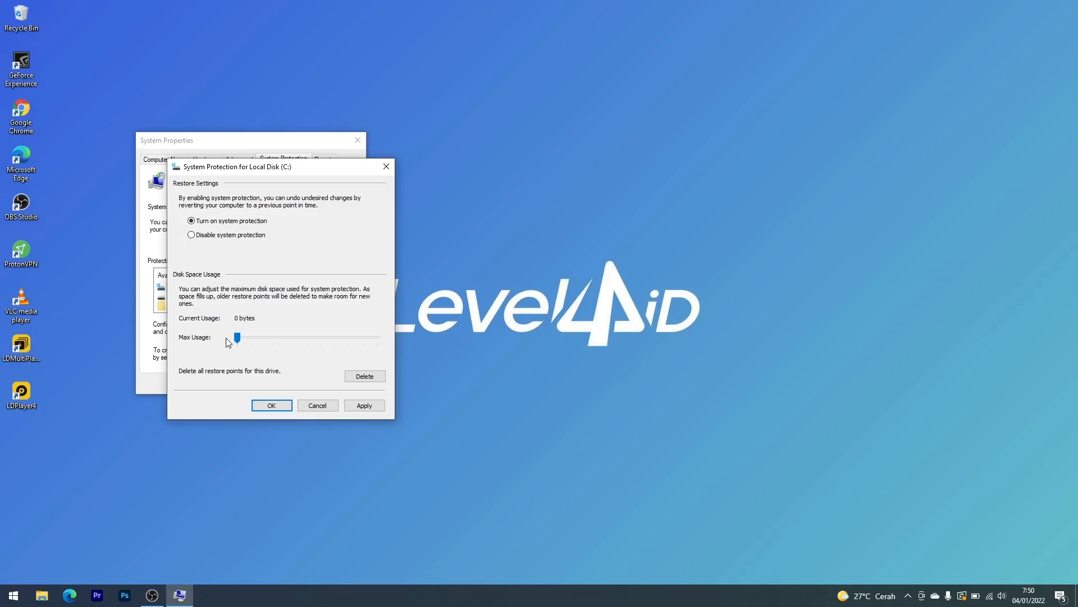
Step: Raise the maximum disk space usage for system protection on Local Disk (C:) slightly and apply the setting
{"action": "mouse_move", "coordinate": [237, 339]}
{"action": "left_mouse_down"}
{"action": "mouse_move", "coordinate": [262, 339]}
{"action": "mouse_move", "coordinate": [252, 337]}
{"action": "left_mouse_up"}
{"action": "left_click", "coordinate": [360, 405]}
{"action": "left_click", "coordinate": [271, 405]}
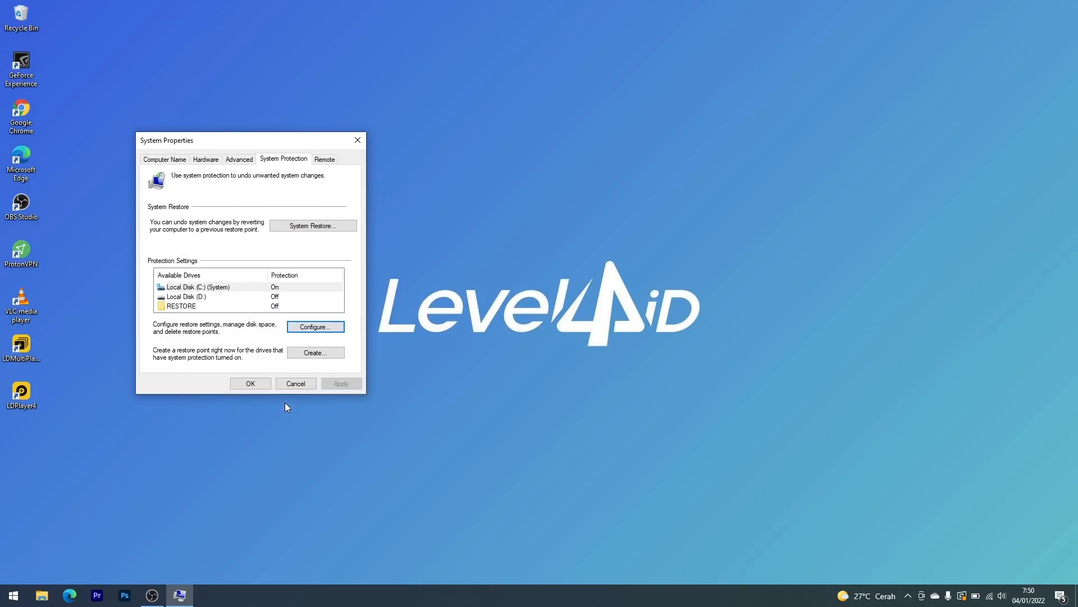
Step: Create a restore point described as "MYD Eps 7" for the protected C: drive and close System Properties
{"action": "left_click", "coordinate": [205, 292]}
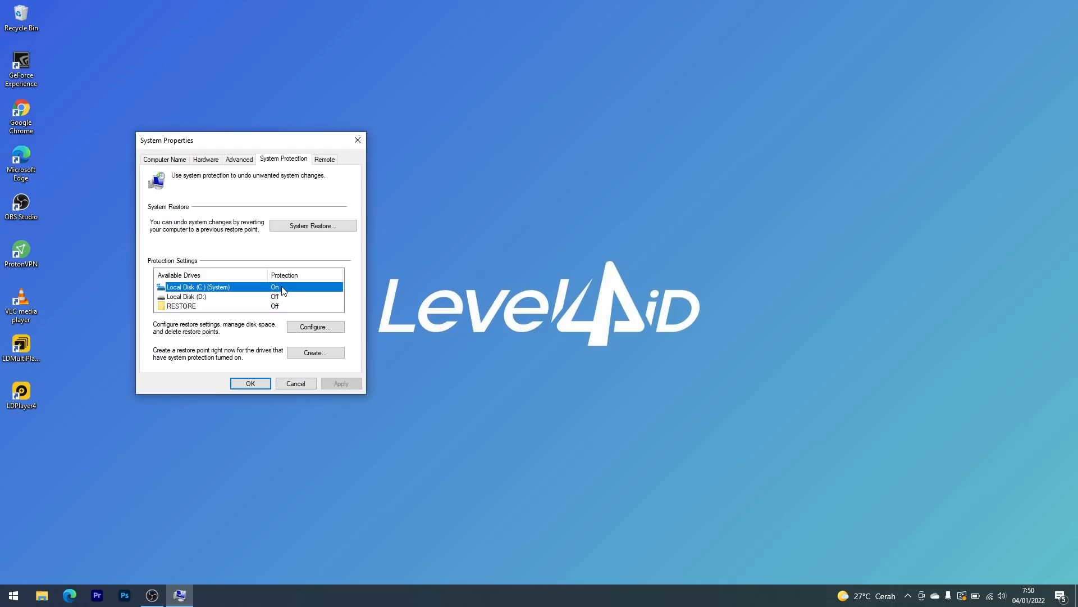
{"action": "left_click", "coordinate": [306, 353]}
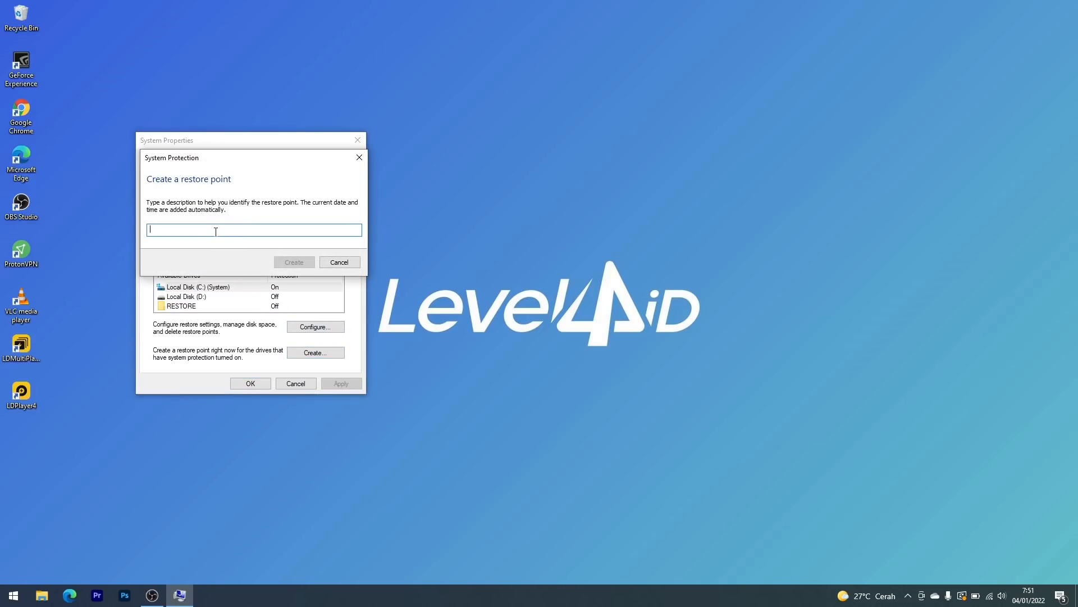
{"action": "type", "text": "MYD Eps 7"}
{"action": "left_click", "coordinate": [285, 262]}
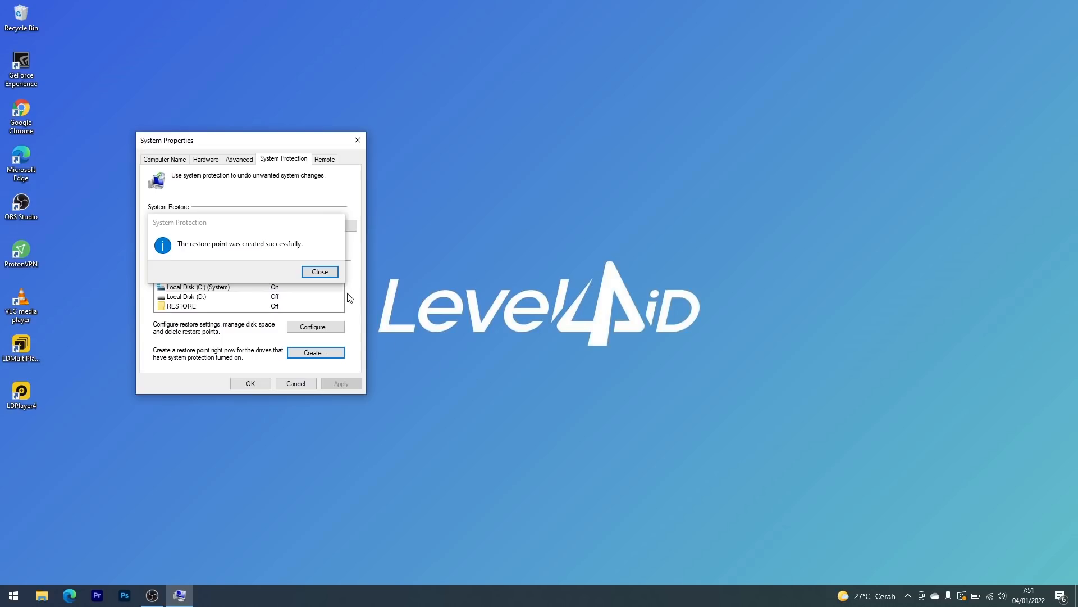
{"action": "left_click", "coordinate": [328, 271]}
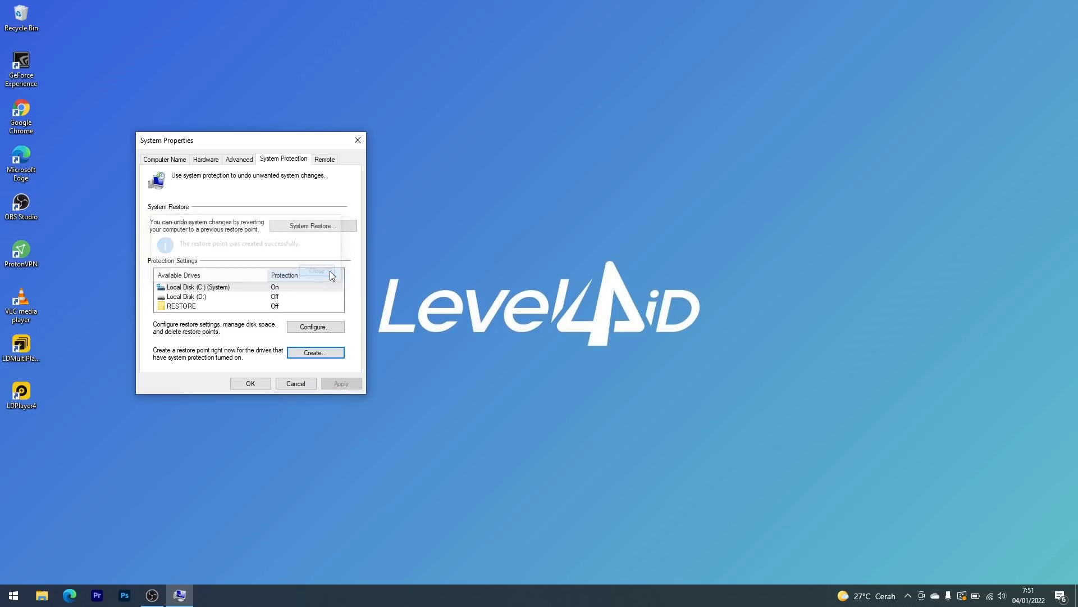
{"action": "left_click", "coordinate": [250, 384]}
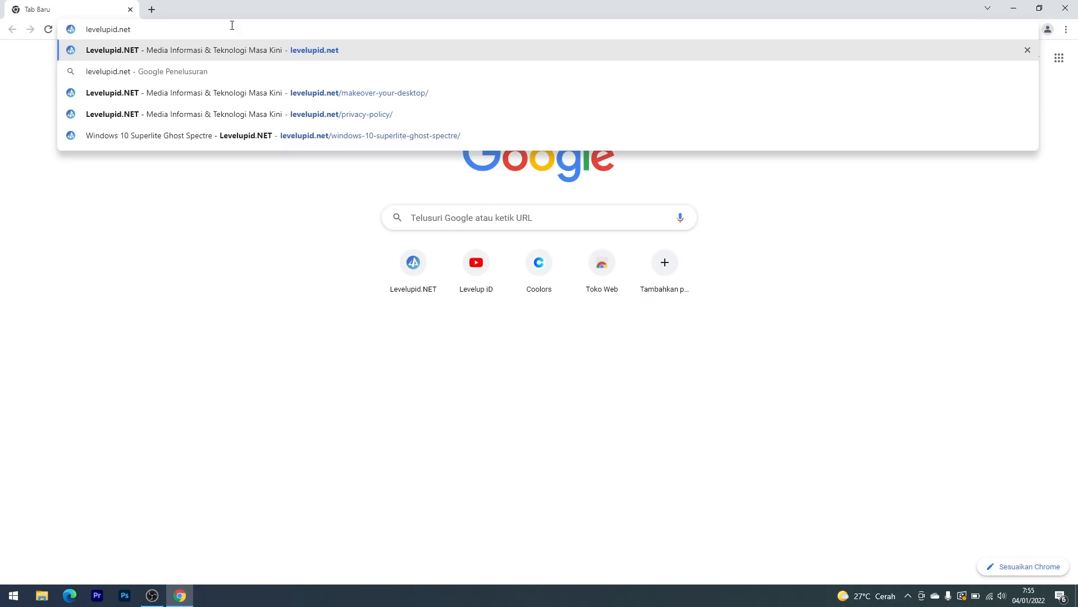
Step: Go to levelupid.net in the browser and open the Makeover Your Desktop tutorial category
{"action": "key", "text": "Return"}
{"action": "mouse_move", "coordinate": [497, 70]}
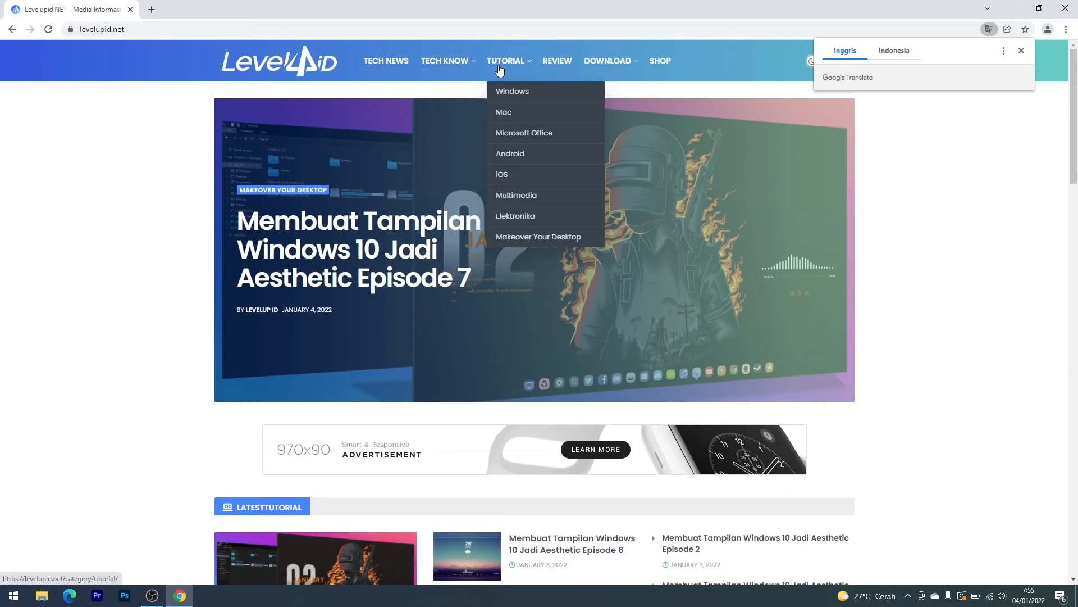
{"action": "left_click", "coordinate": [524, 235]}
{"action": "scroll", "coordinate": [524, 251], "scroll_direction": "down", "scroll_amount": 2}
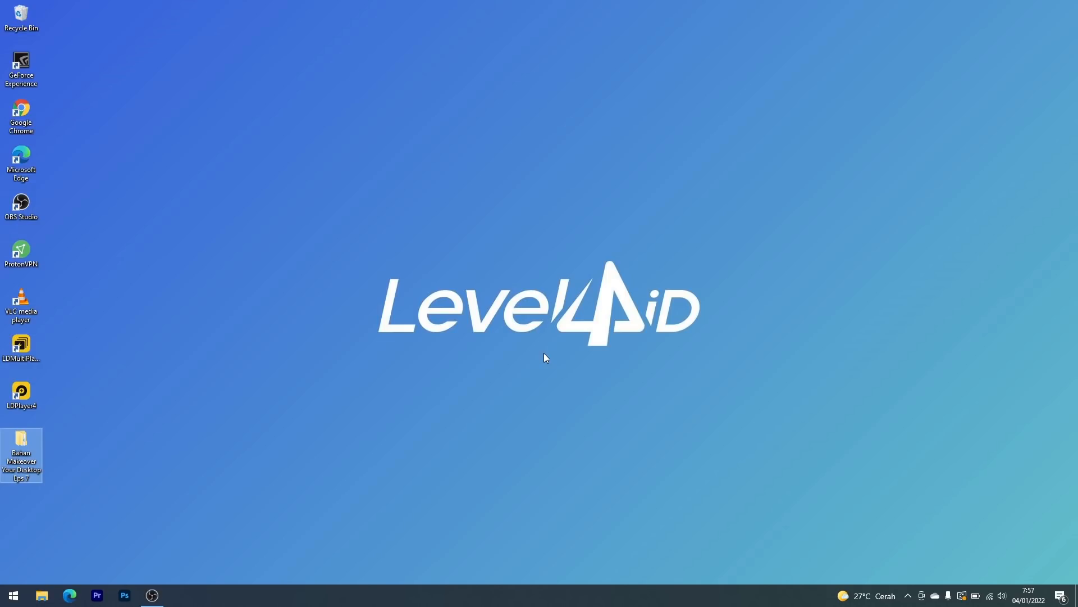
Step: Launch the UltraUXThemePatcher_4.3.1 installer from the 01. Desktop materials in the desktop's Bahan Makeover Your Desktop Eps 7 folder
{"action": "double_click", "coordinate": [21, 442]}
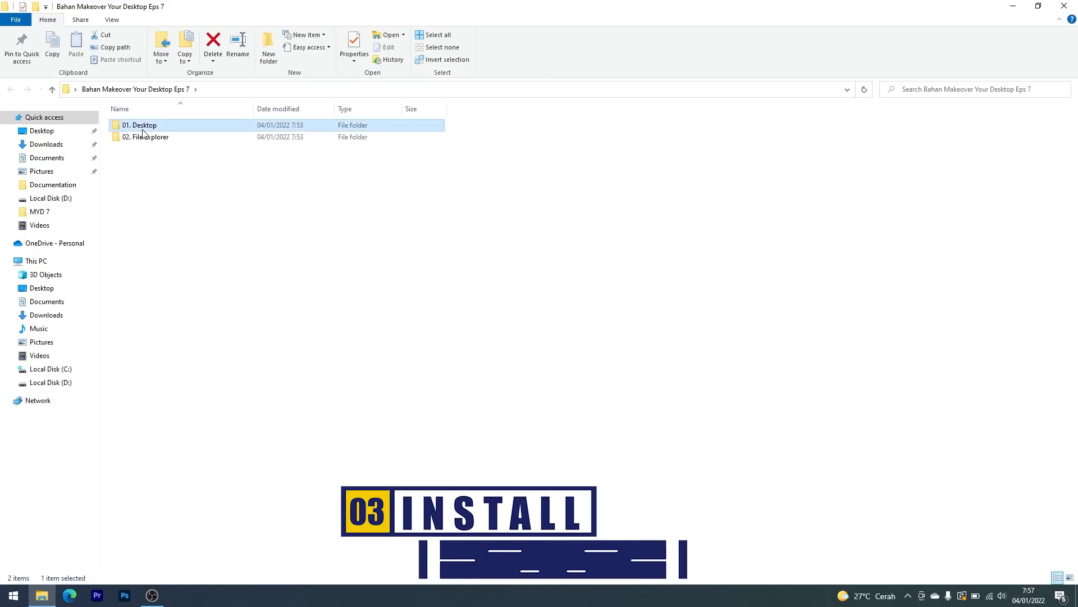
{"action": "double_click", "coordinate": [143, 129]}
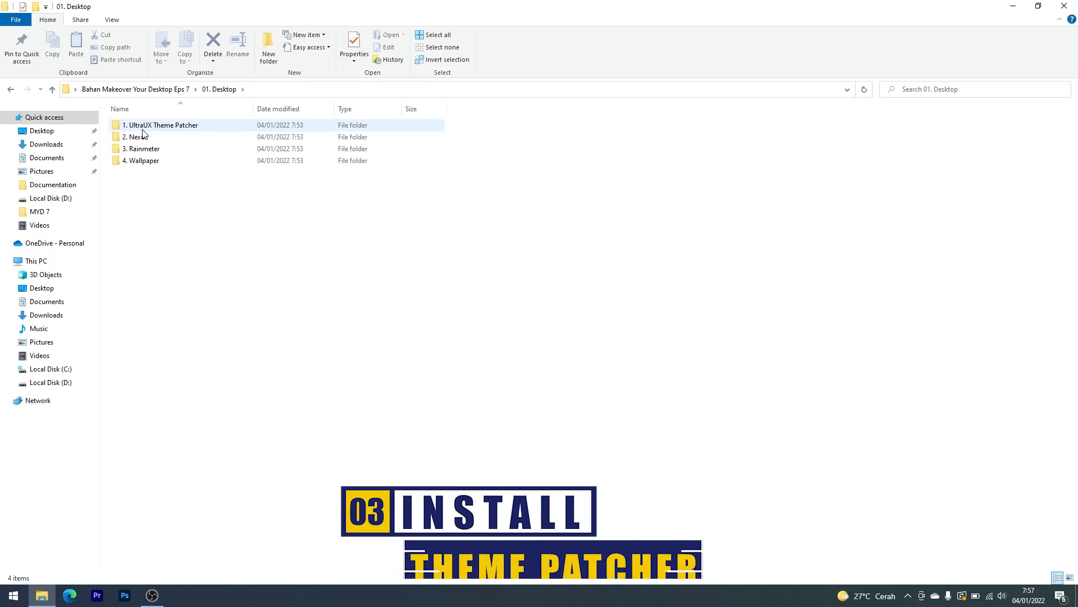
{"action": "double_click", "coordinate": [173, 128]}
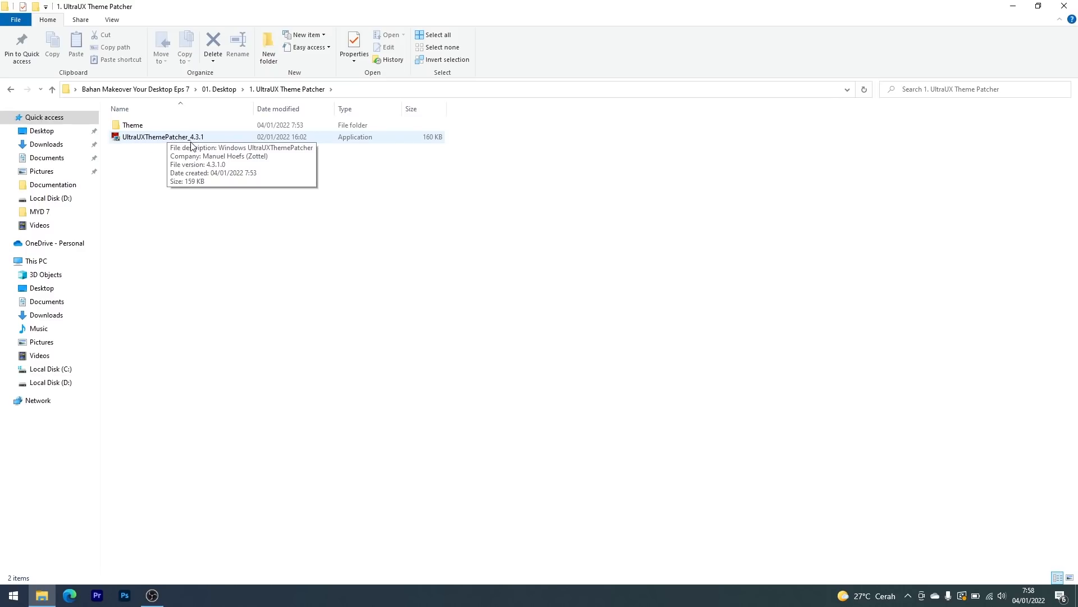
{"action": "double_click", "coordinate": [158, 141]}
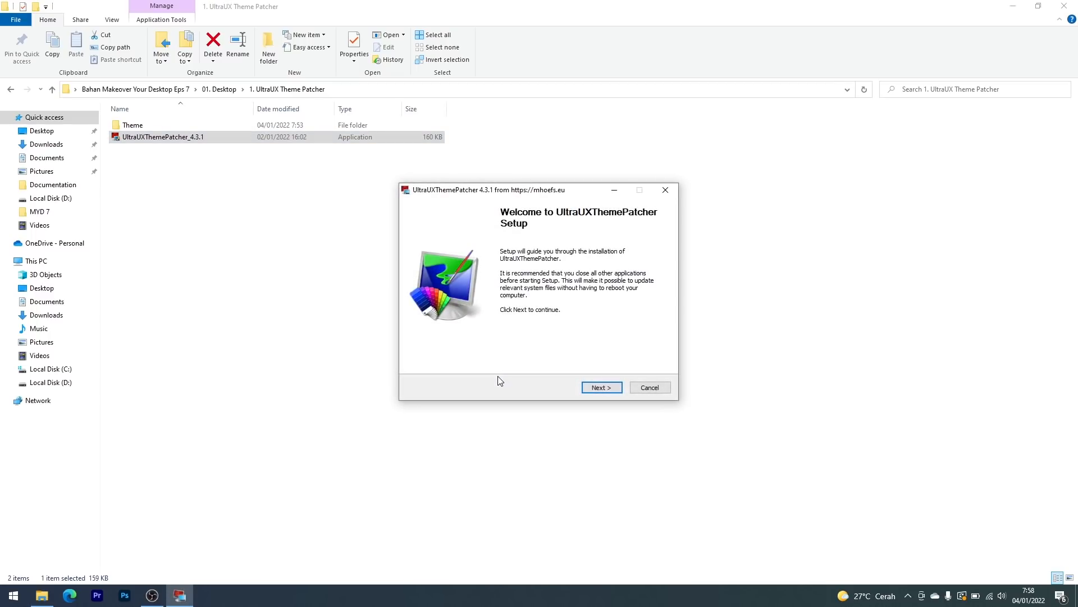
Step: Install UltraUXThemePatcher, accepting the licence terms and continuing past the donation page
{"action": "left_click", "coordinate": [590, 389]}
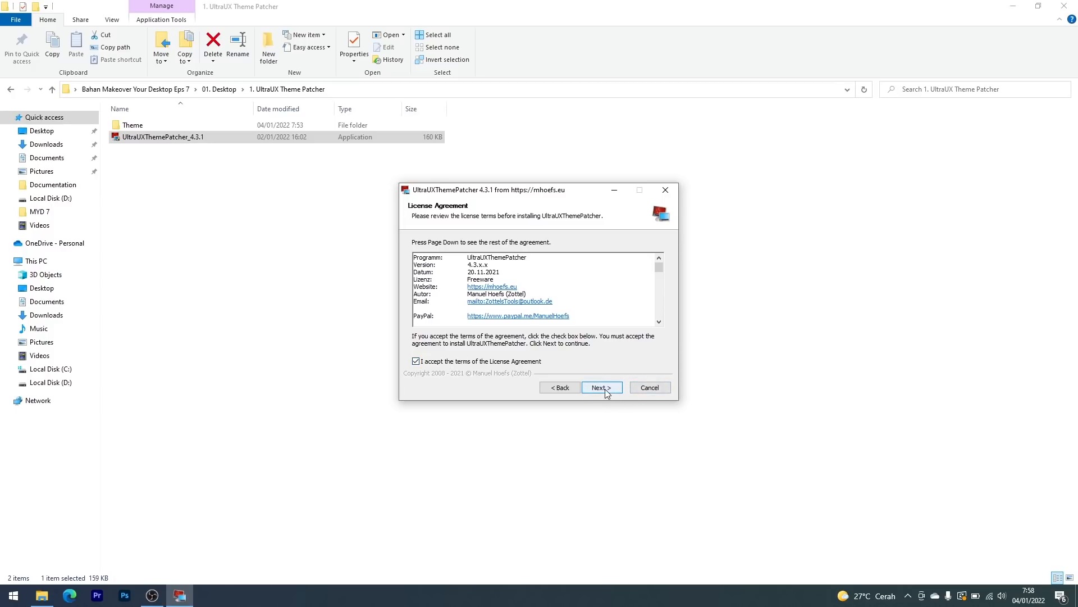
{"action": "left_click", "coordinate": [605, 392]}
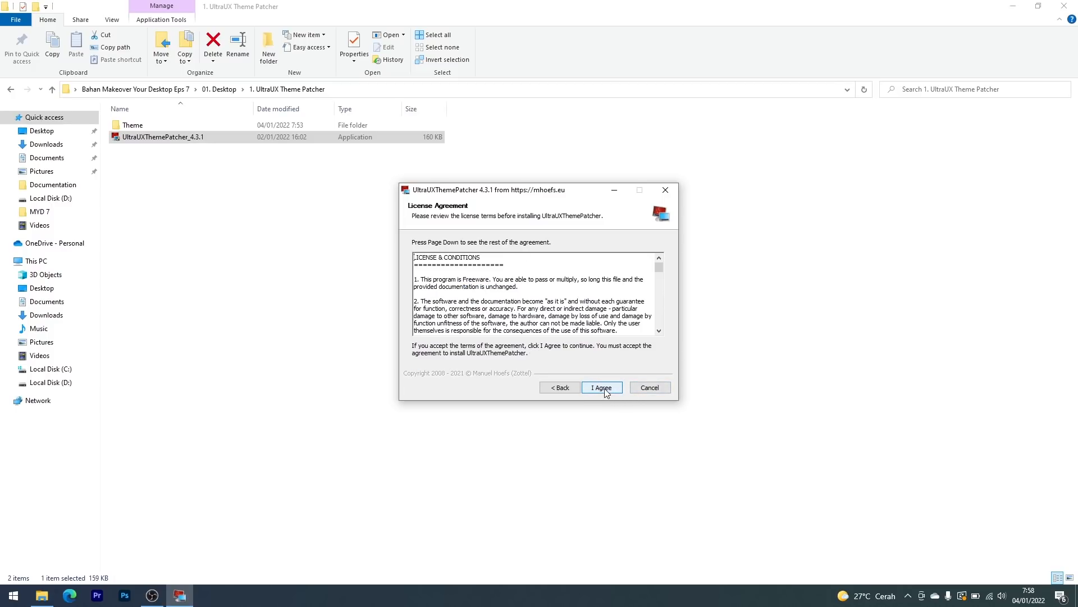
{"action": "left_click", "coordinate": [605, 392]}
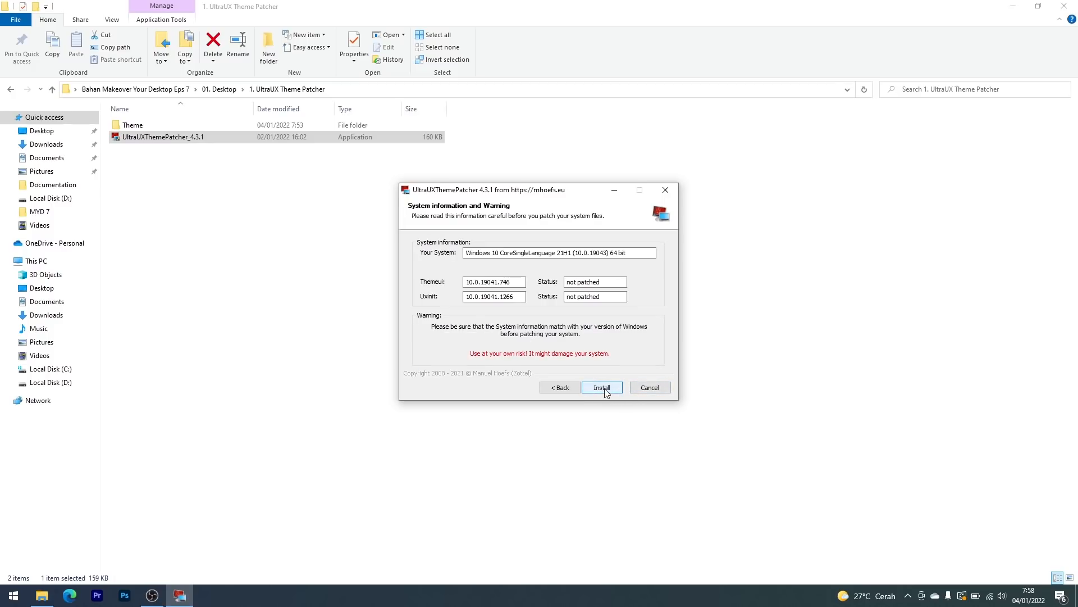
{"action": "left_click", "coordinate": [605, 388]}
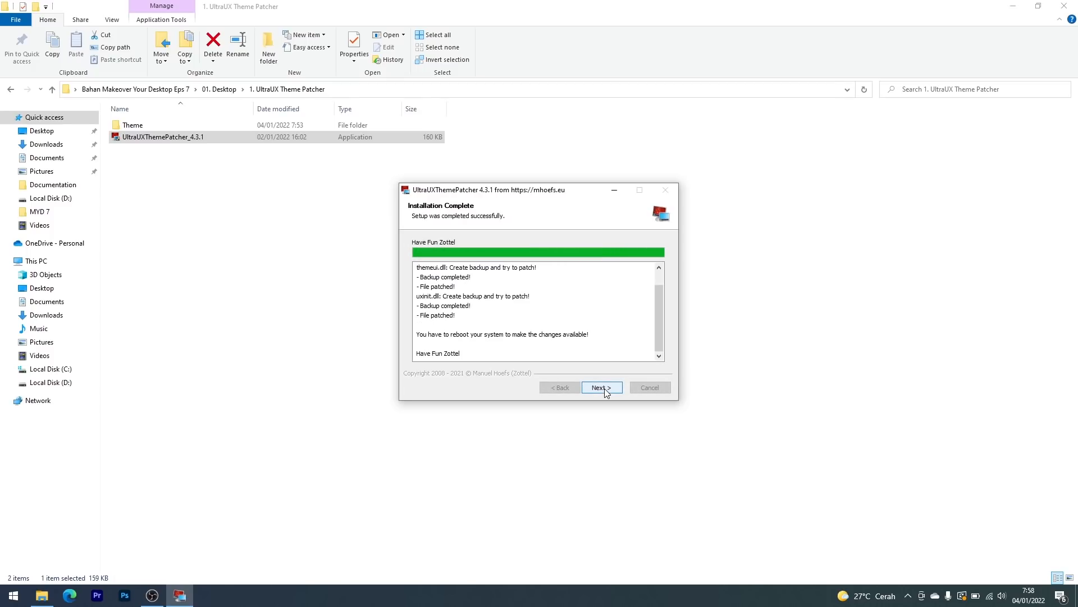
{"action": "left_click", "coordinate": [600, 389]}
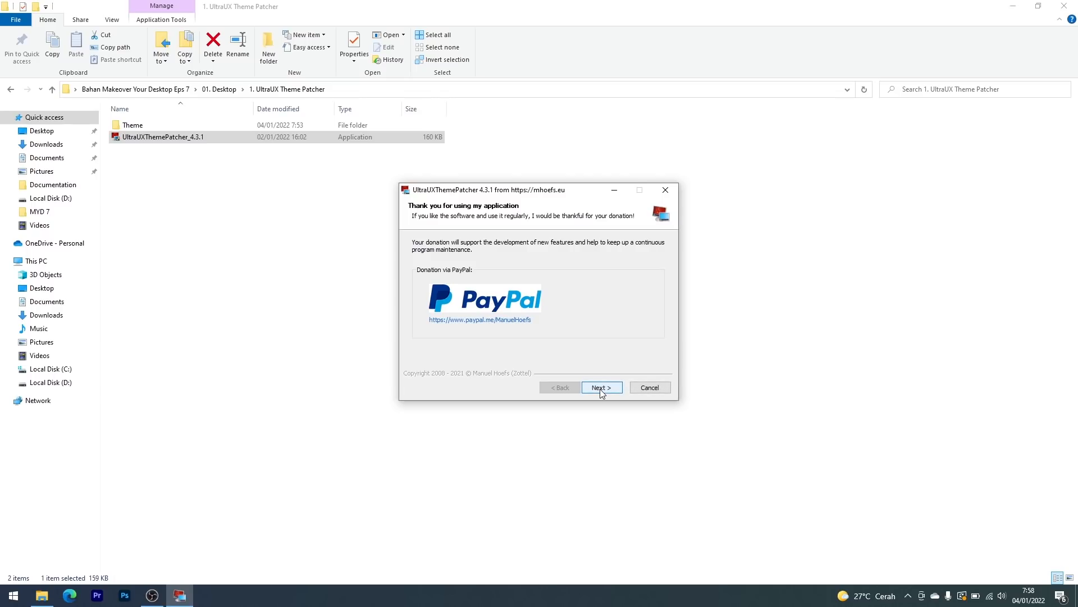
{"action": "left_click", "coordinate": [601, 389]}
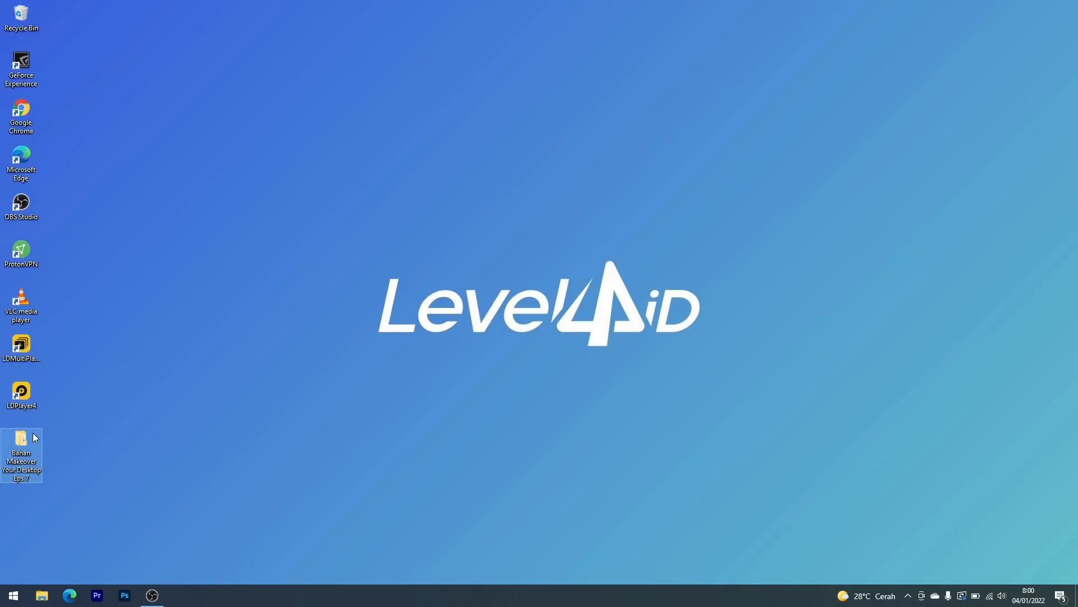
Step: Copy the macOS folder and the six macOS theme files from the Theme folder inside 1. UltraUX Theme Patcher
{"action": "double_click", "coordinate": [23, 441]}
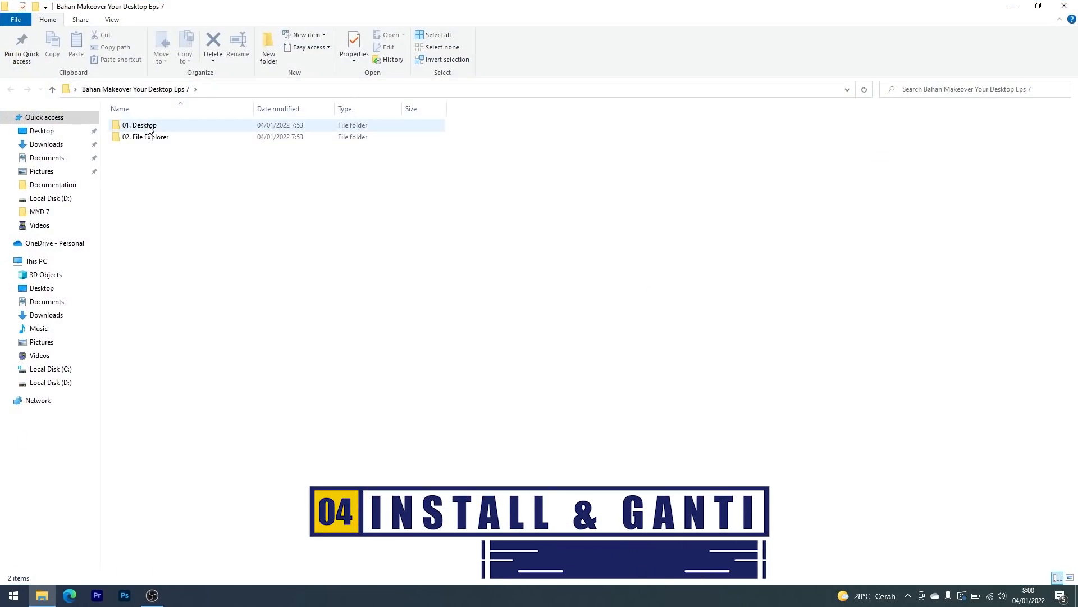
{"action": "double_click", "coordinate": [149, 126]}
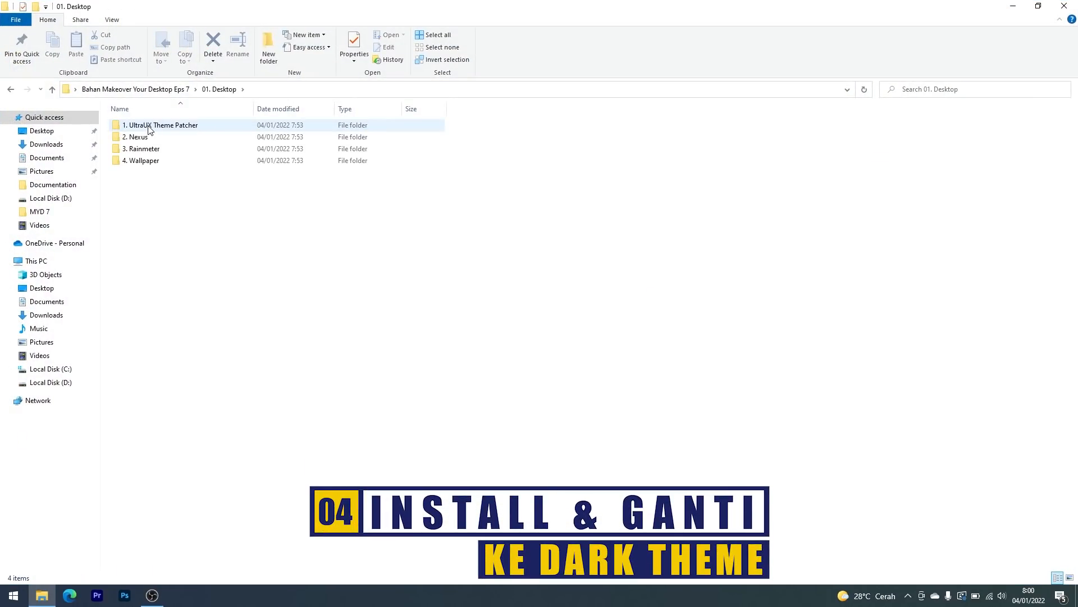
{"action": "double_click", "coordinate": [148, 126]}
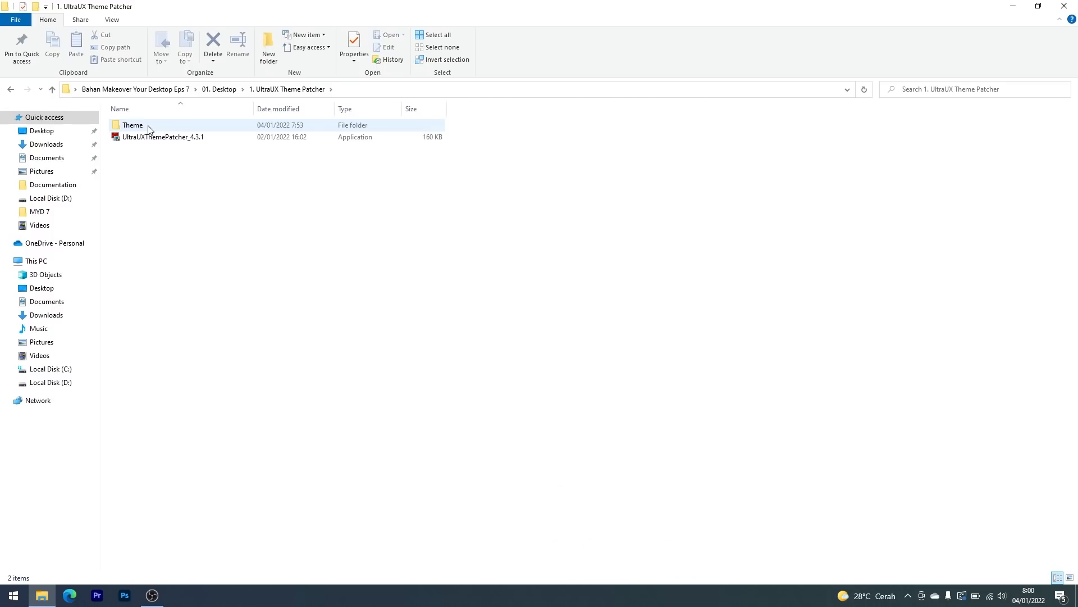
{"action": "double_click", "coordinate": [149, 126]}
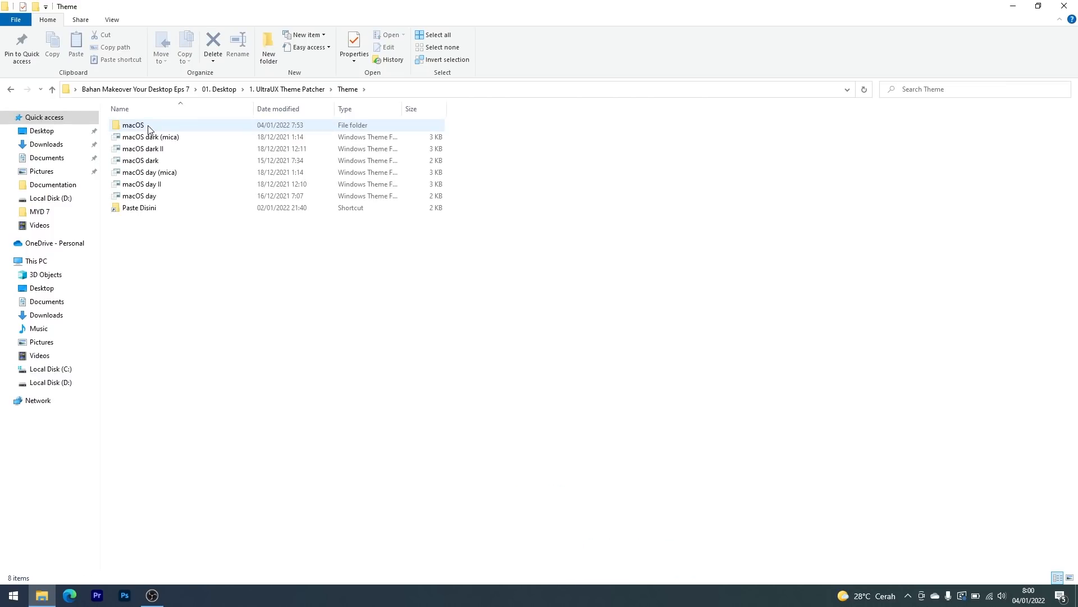
{"action": "left_click", "coordinate": [150, 128]}
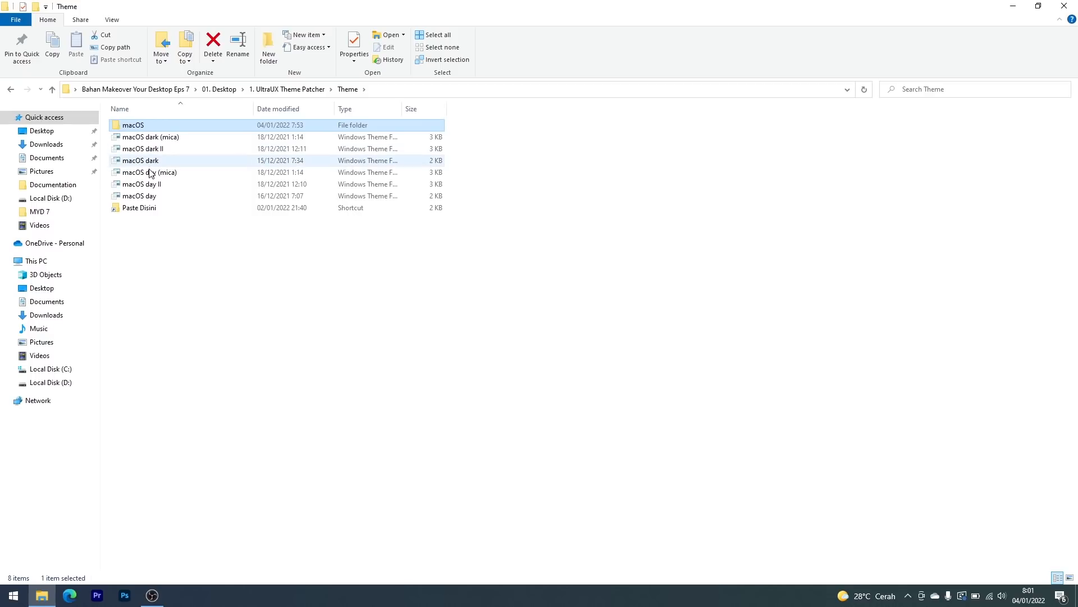
{"action": "left_click", "coordinate": [153, 196], "text": "shift"}
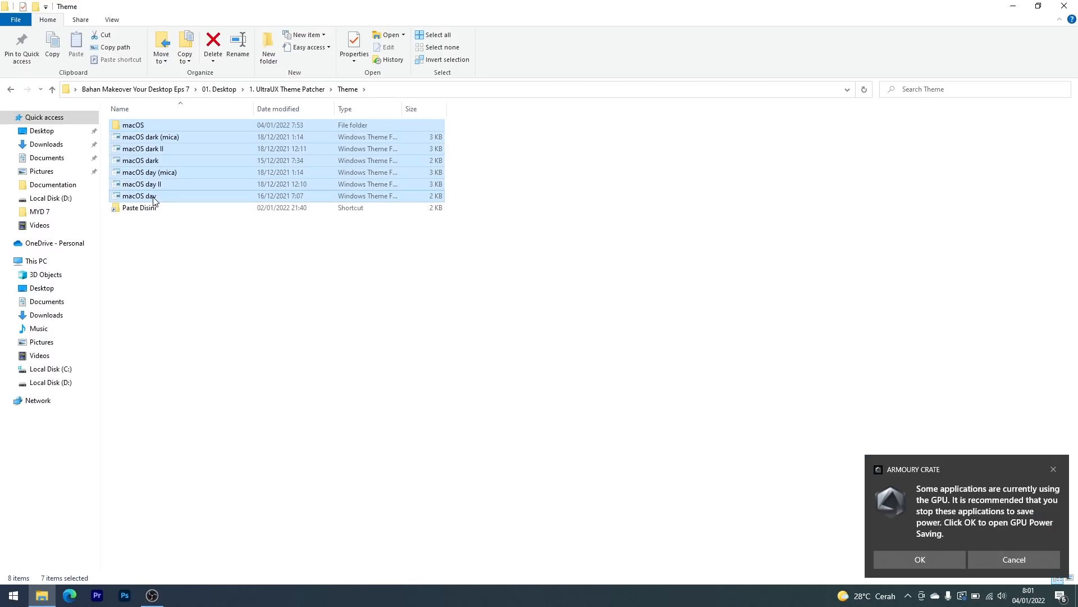
{"action": "right_click", "coordinate": [181, 183]}
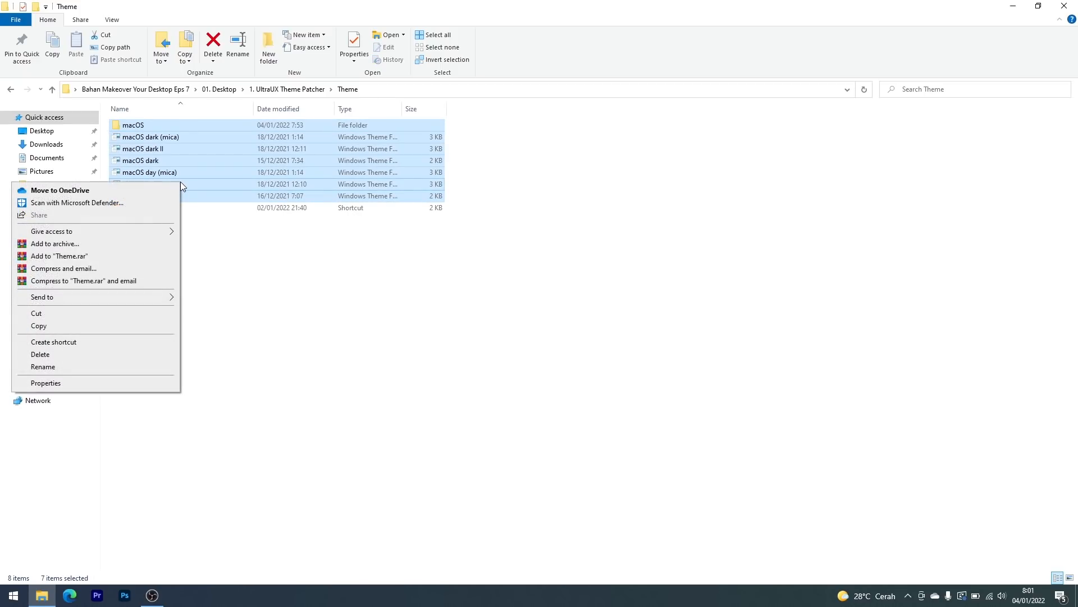
{"action": "left_click", "coordinate": [98, 327]}
Step: Paste the copied theme files into the Paste Disini shortcut's folder, granting administrator permission for all current items, and minimize the window
{"action": "left_click", "coordinate": [152, 213]}
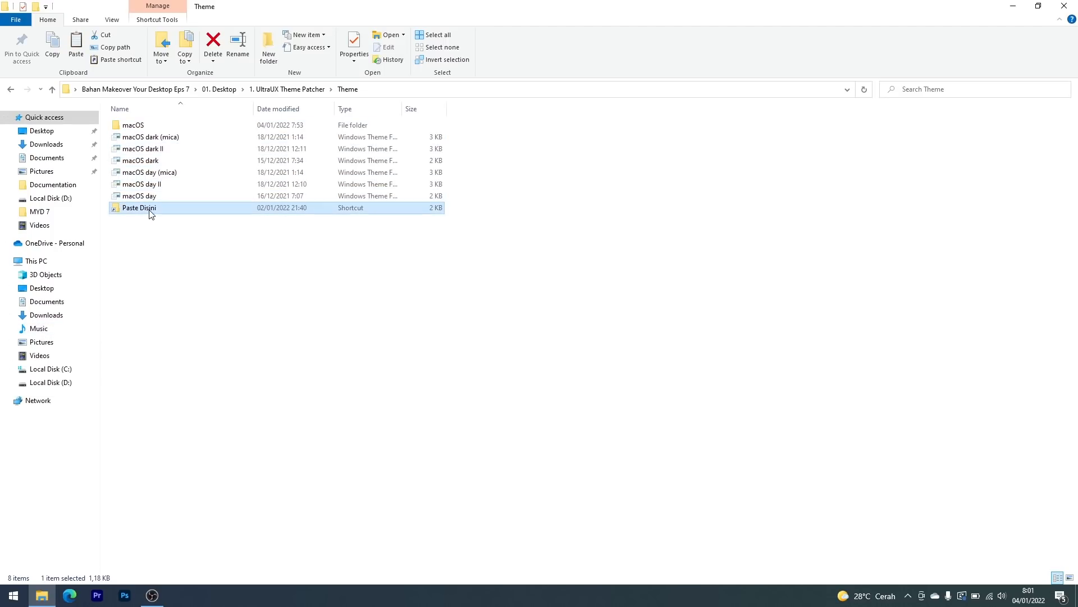
{"action": "right_click", "coordinate": [152, 213]}
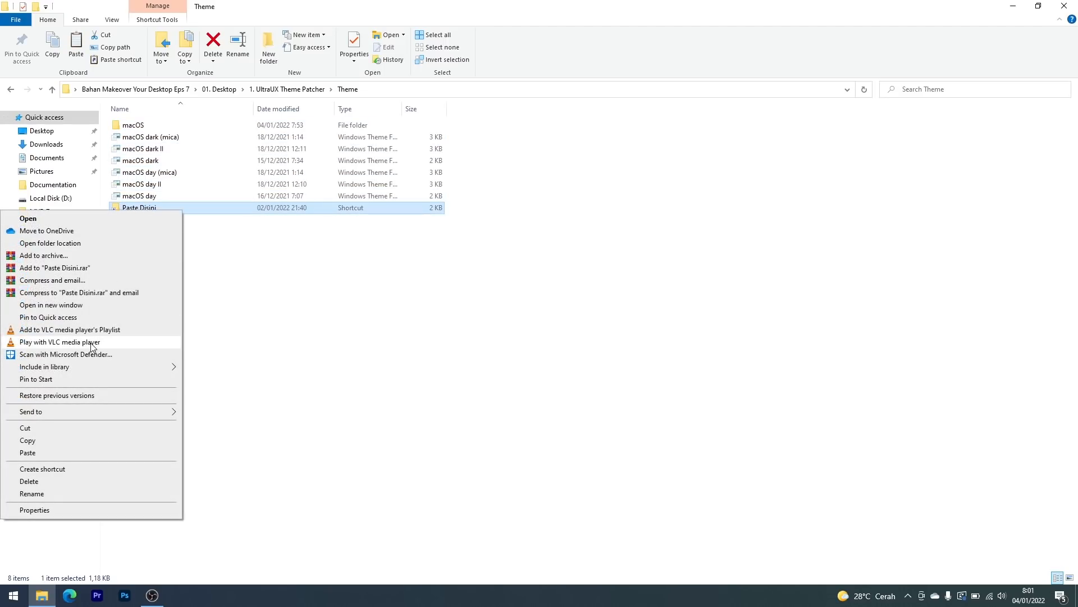
{"action": "left_click", "coordinate": [28, 452]}
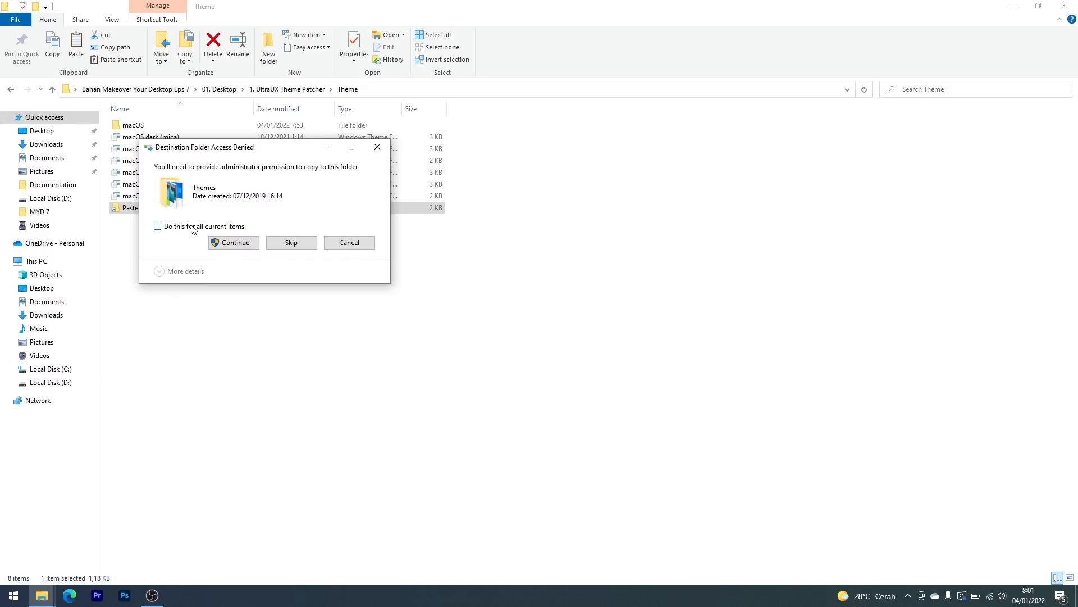
{"action": "left_click", "coordinate": [158, 225]}
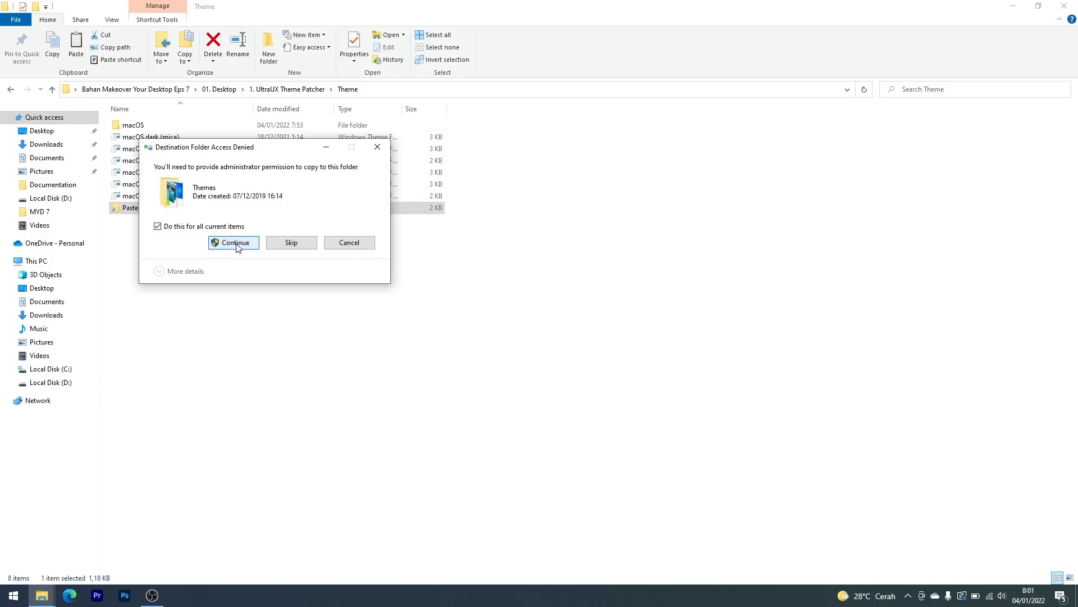
{"action": "left_click", "coordinate": [236, 242]}
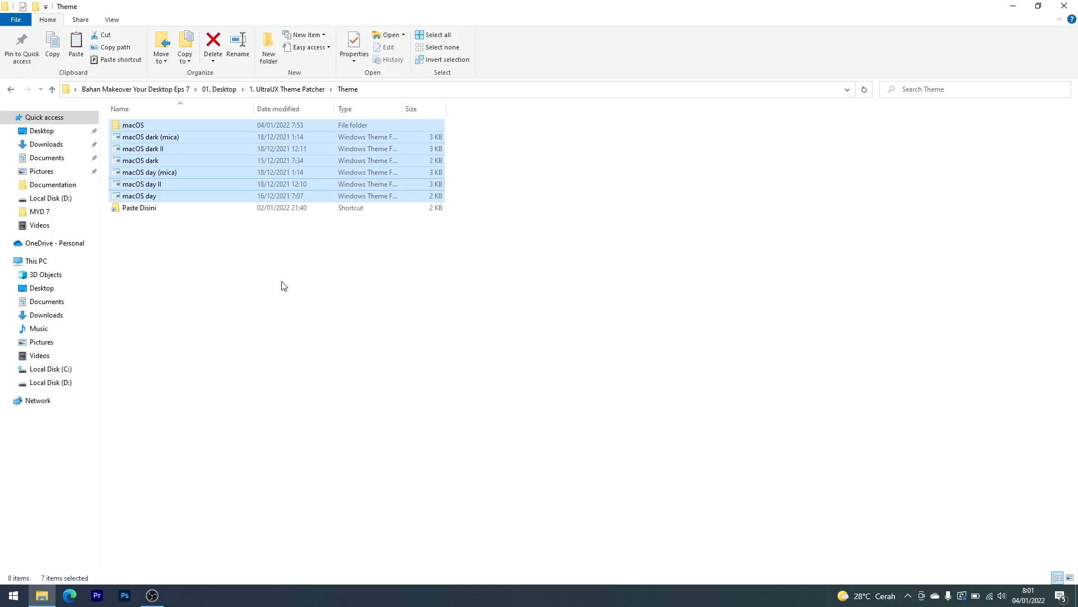
{"action": "left_click", "coordinate": [1014, 5]}
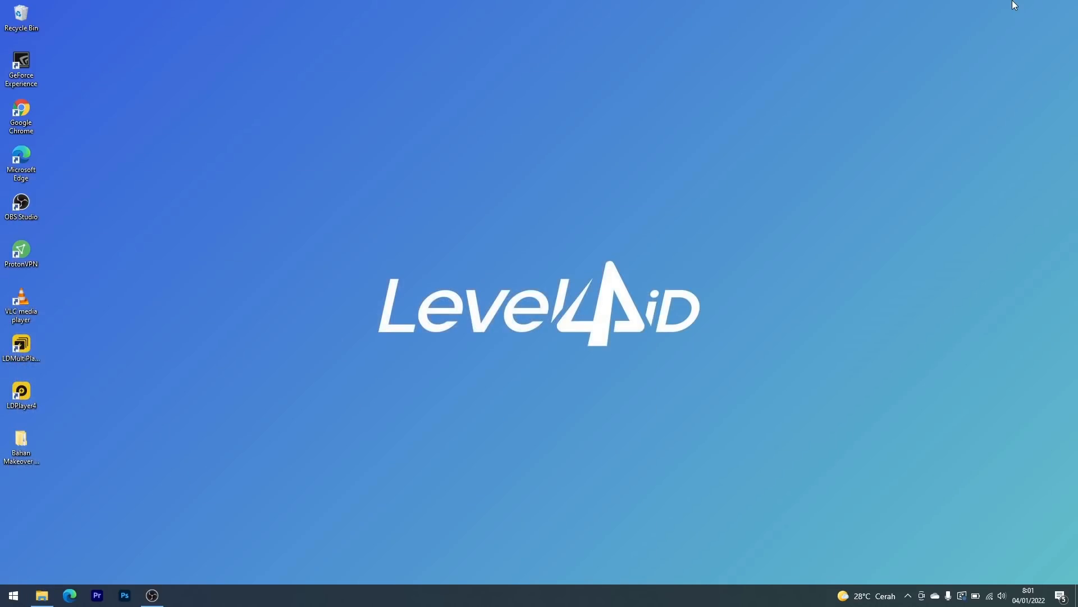
Step: Apply the macOS dark theme in the desktop's personalization settings
{"action": "right_click", "coordinate": [516, 240]}
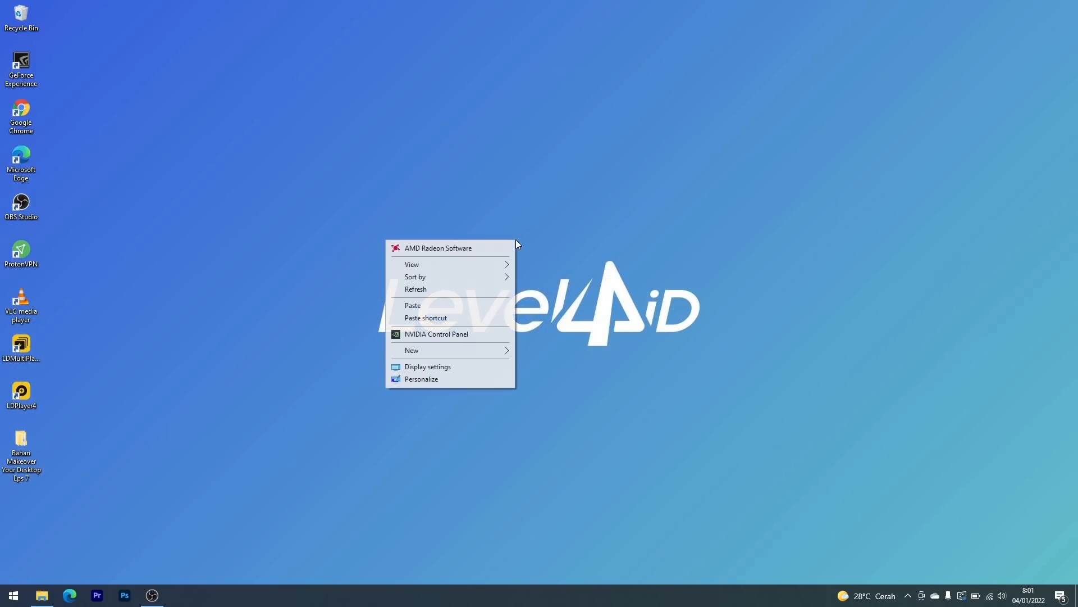
{"action": "left_click", "coordinate": [440, 379]}
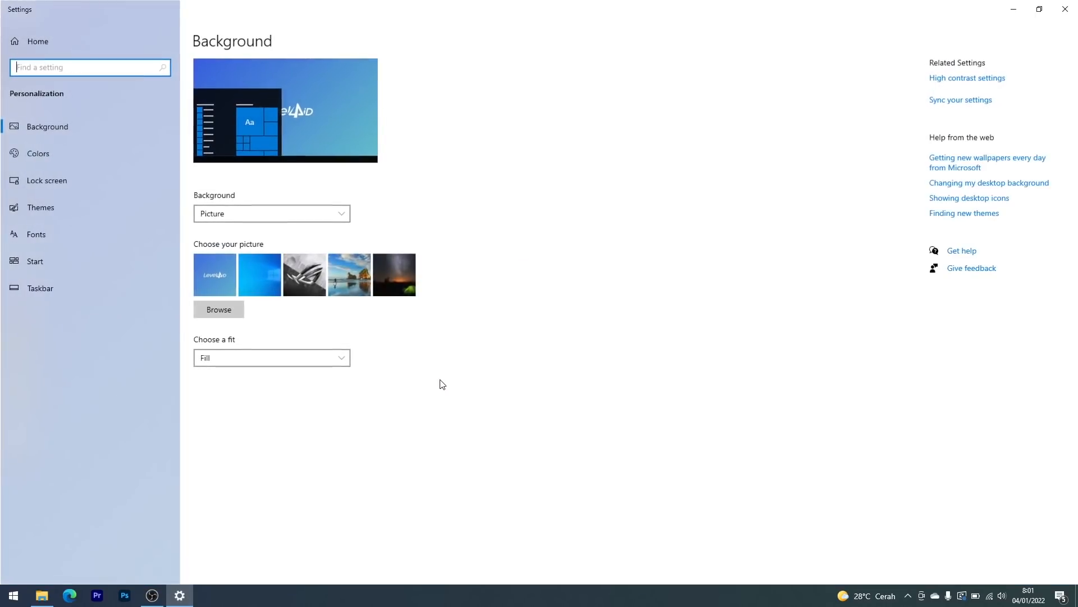
{"action": "left_click", "coordinate": [106, 216]}
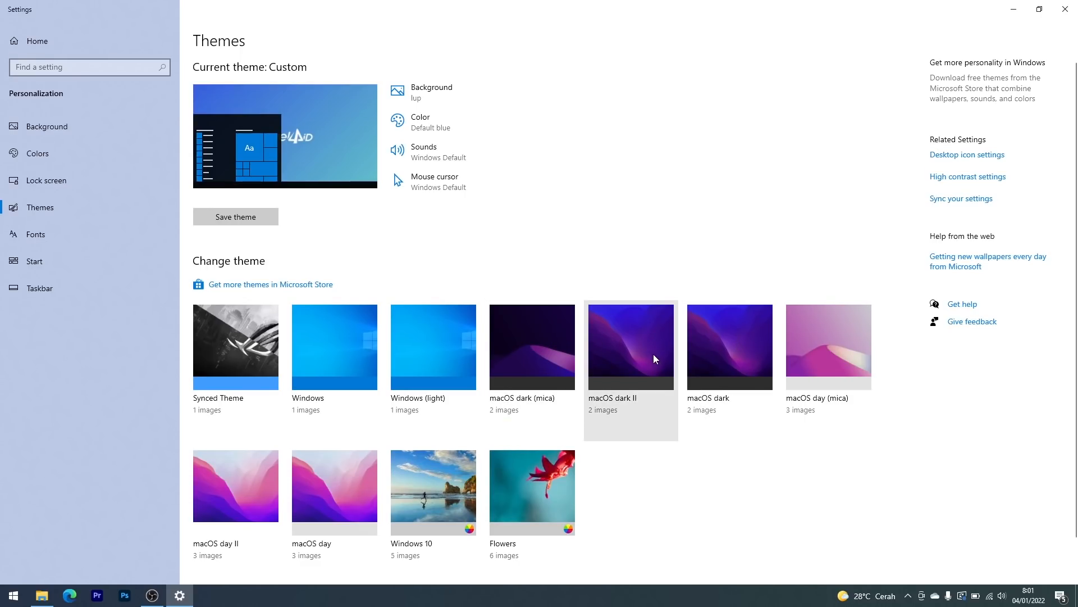
{"action": "left_click", "coordinate": [713, 346]}
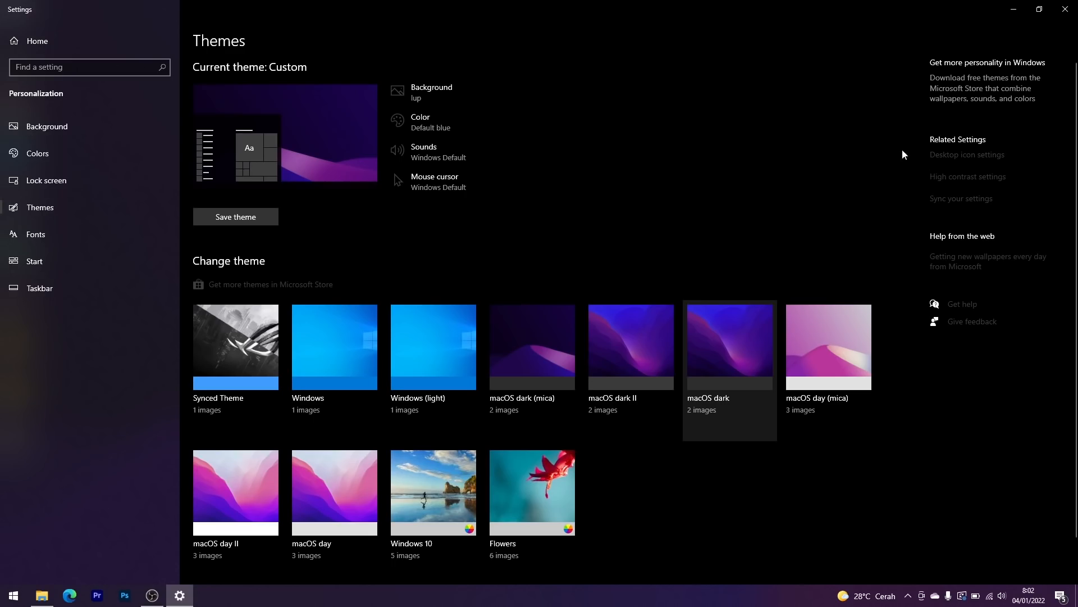
Step: Close the theme settings and open the 2. Nexus folder inside 01. Desktop
{"action": "left_click", "coordinate": [1065, 9]}
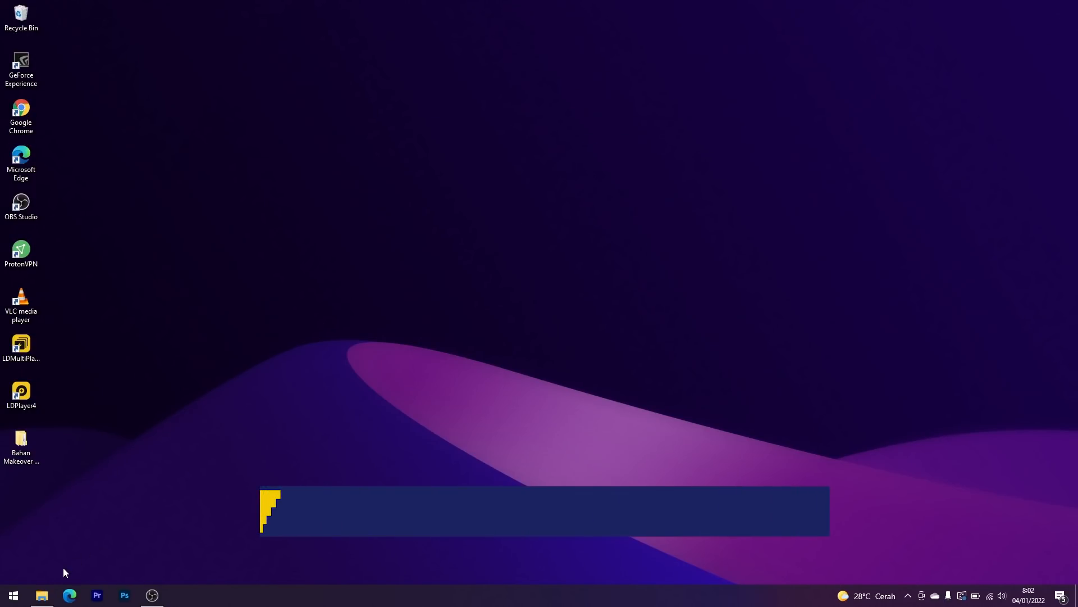
{"action": "left_click", "coordinate": [44, 596]}
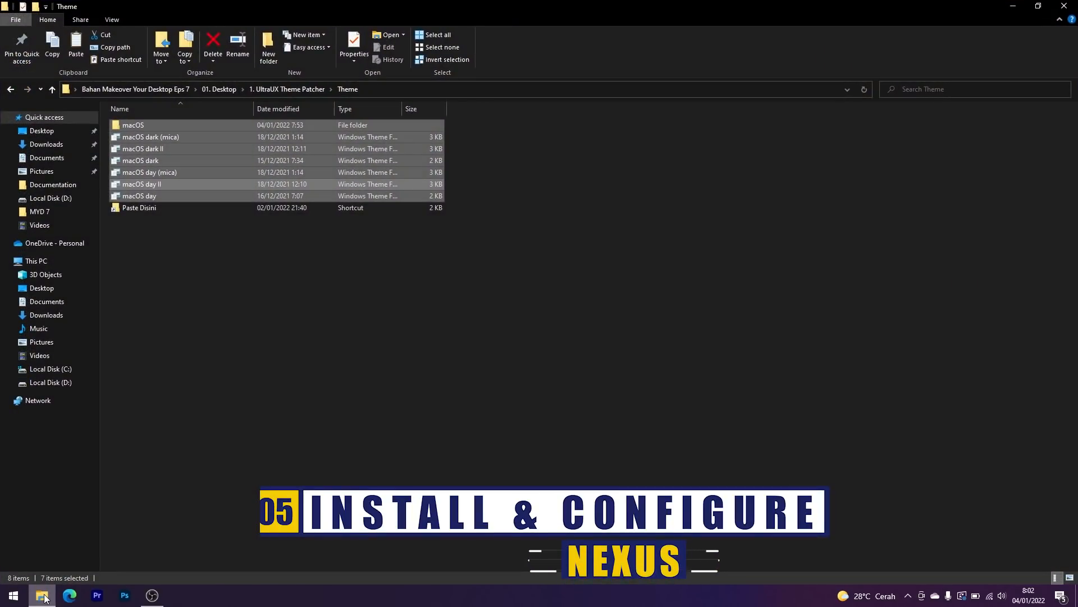
{"action": "left_click", "coordinate": [280, 367]}
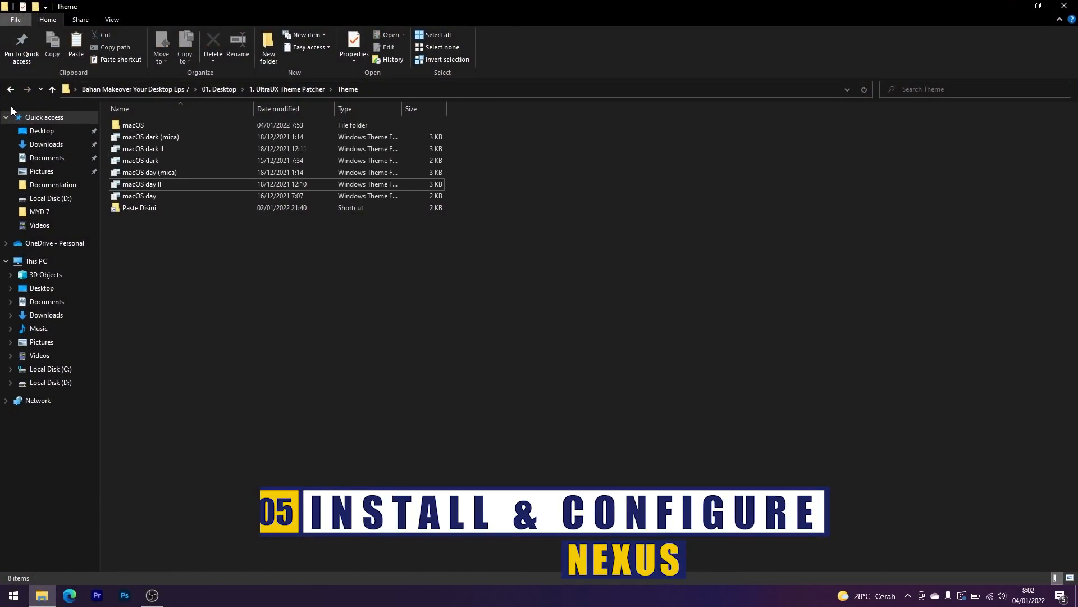
{"action": "left_click", "coordinate": [9, 90]}
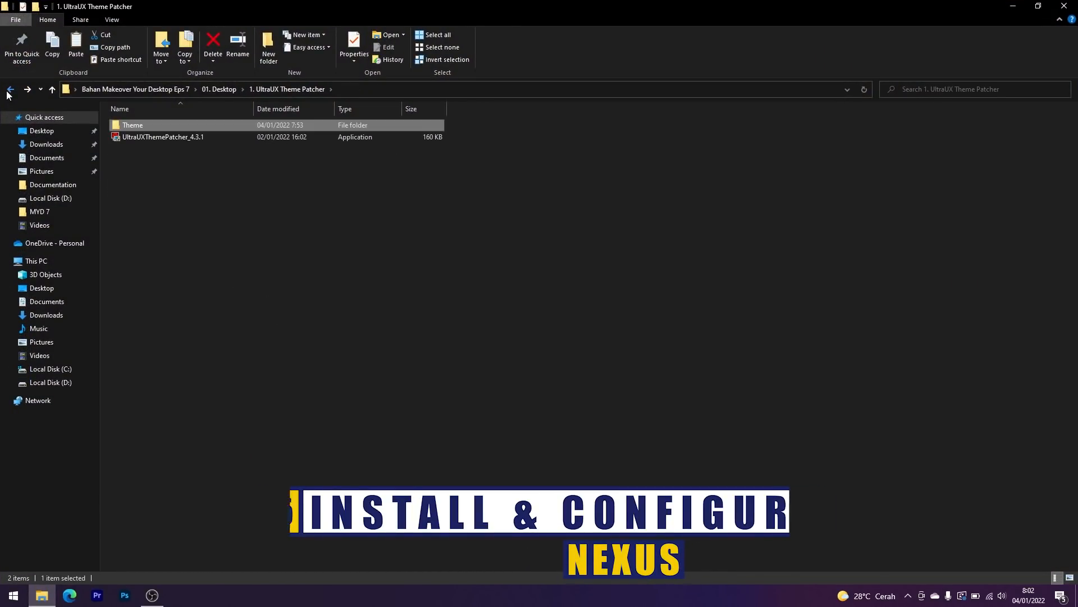
{"action": "left_click", "coordinate": [7, 93]}
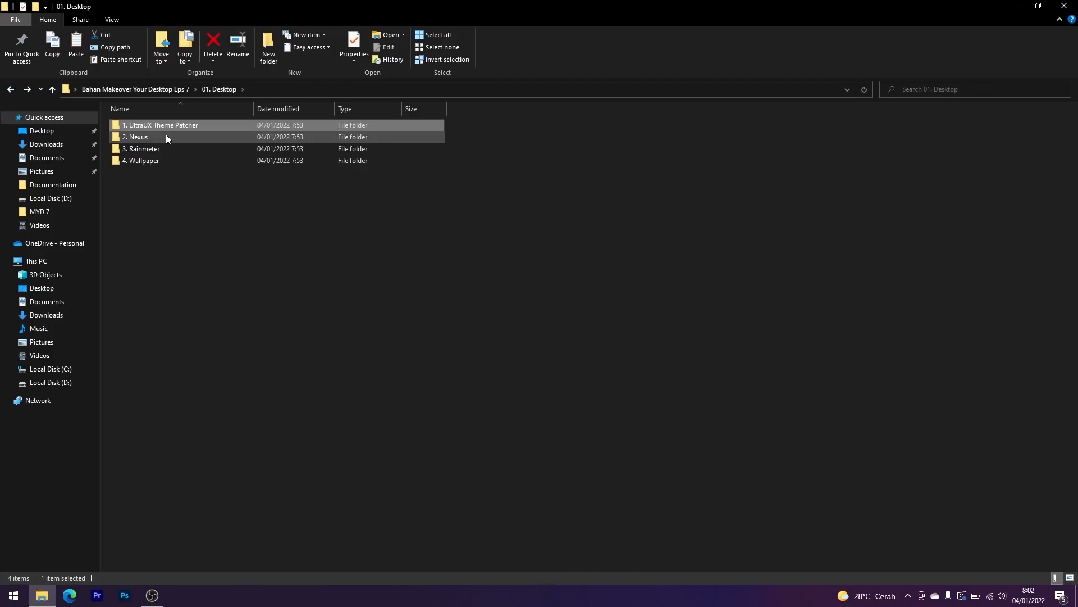
{"action": "double_click", "coordinate": [136, 140]}
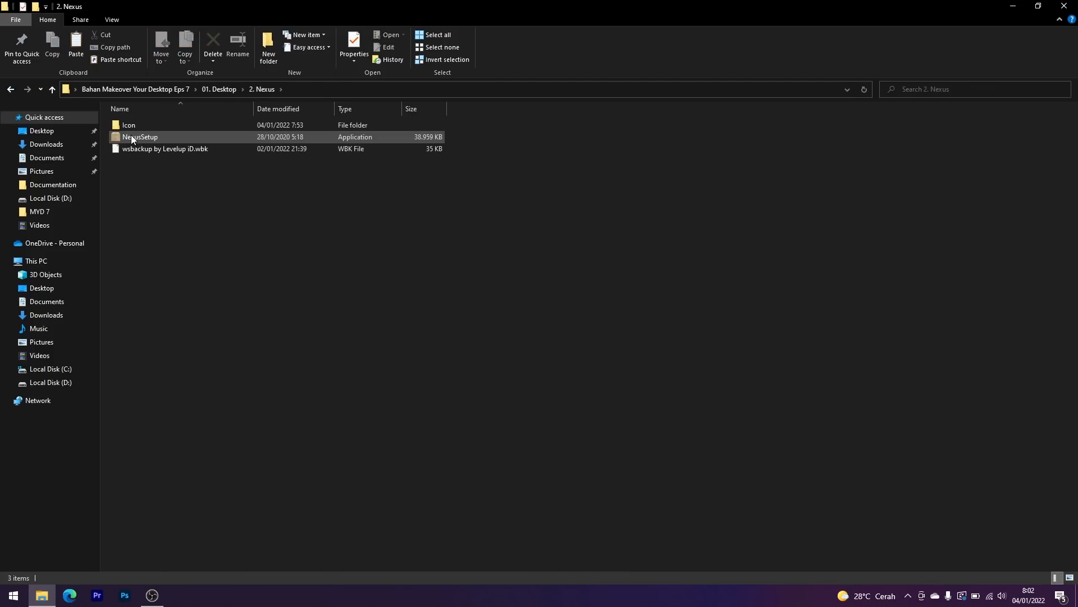
Step: Install Nexus from NexusSetup in English, accepting the licence agreement, keeping the default folders and launching it on completion
{"action": "double_click", "coordinate": [172, 137]}
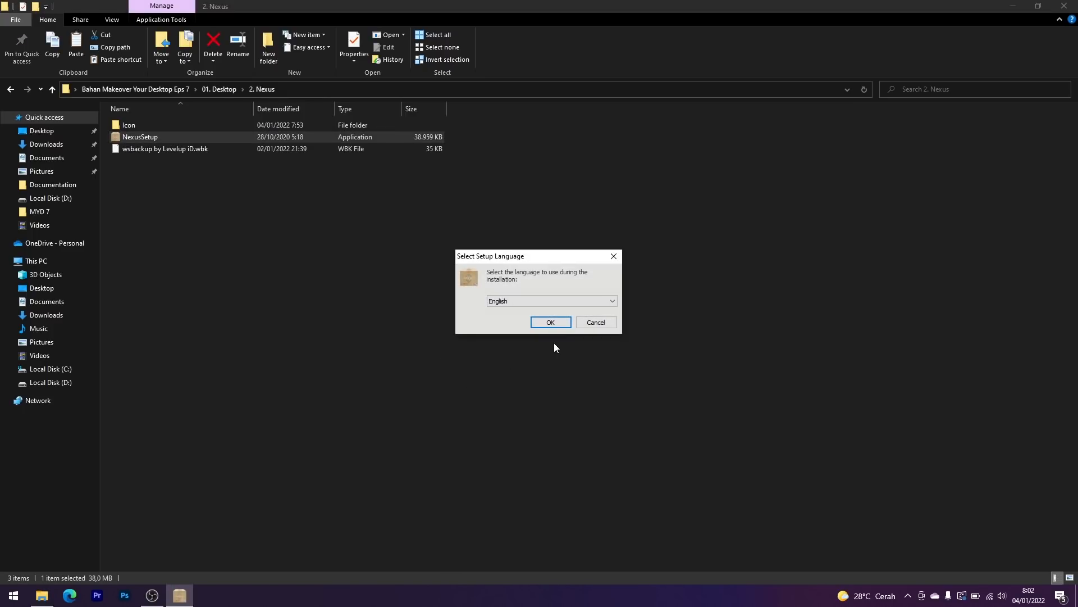
{"action": "left_click", "coordinate": [550, 322]}
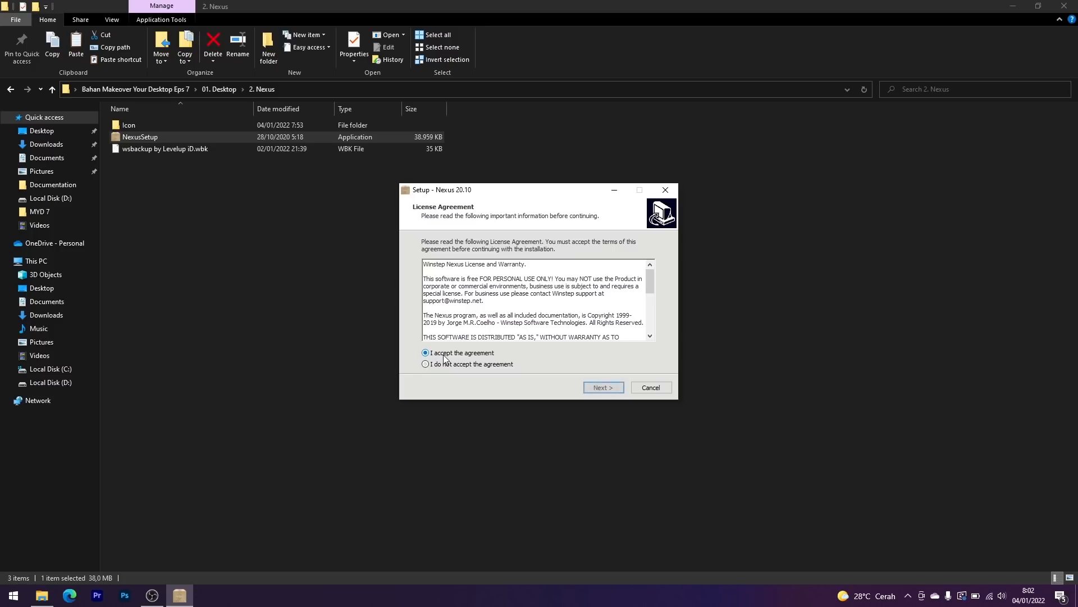
{"action": "left_click", "coordinate": [600, 388]}
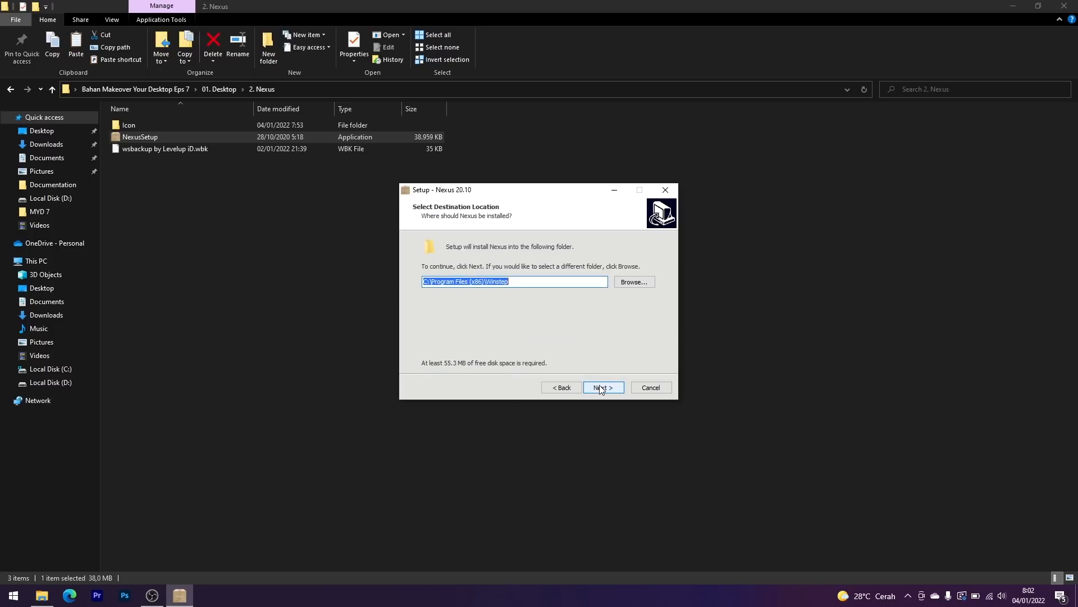
{"action": "left_click", "coordinate": [600, 387]}
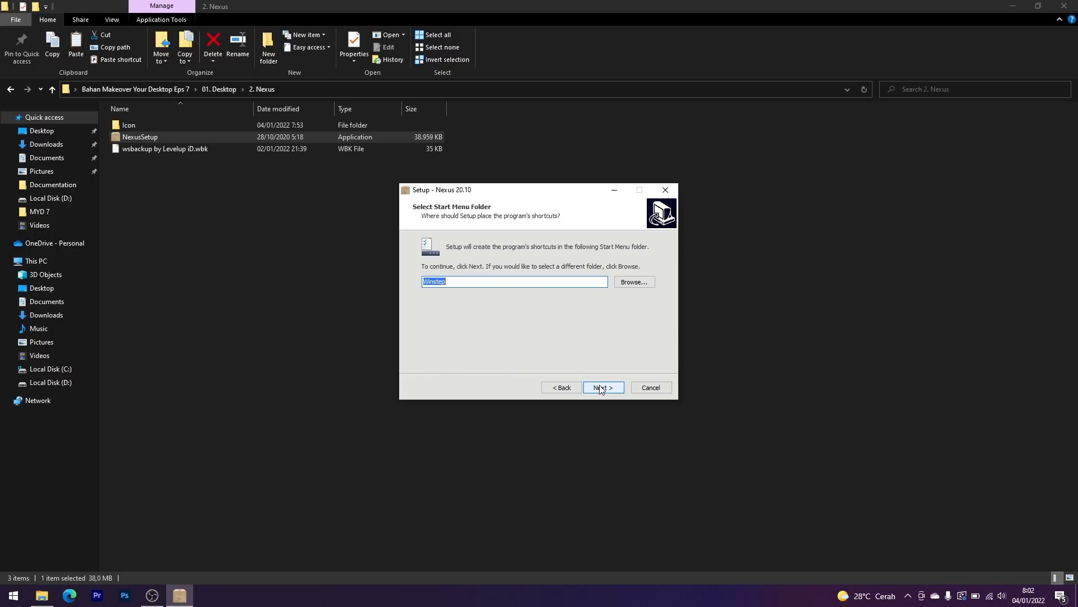
{"action": "left_click", "coordinate": [601, 388]}
{"action": "left_click", "coordinate": [600, 387]}
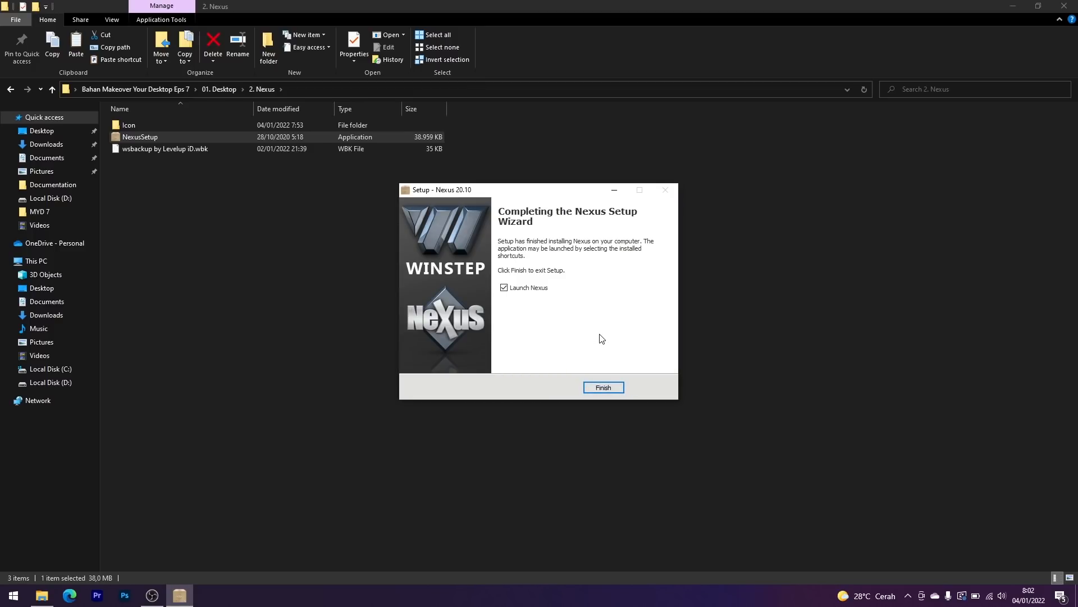
{"action": "left_click", "coordinate": [602, 388]}
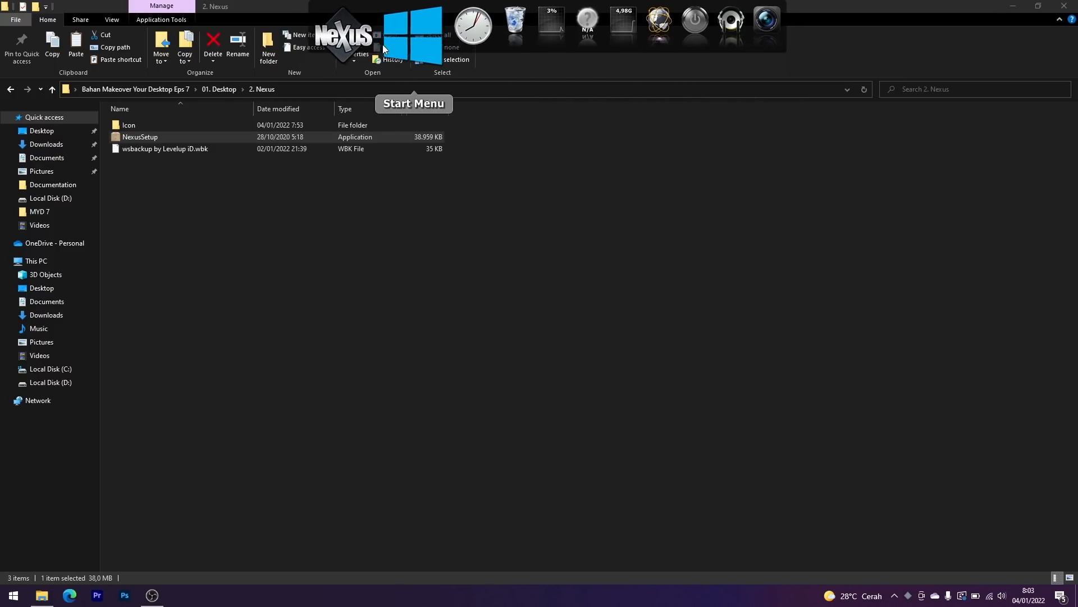
{"action": "left_click", "coordinate": [491, 301]}
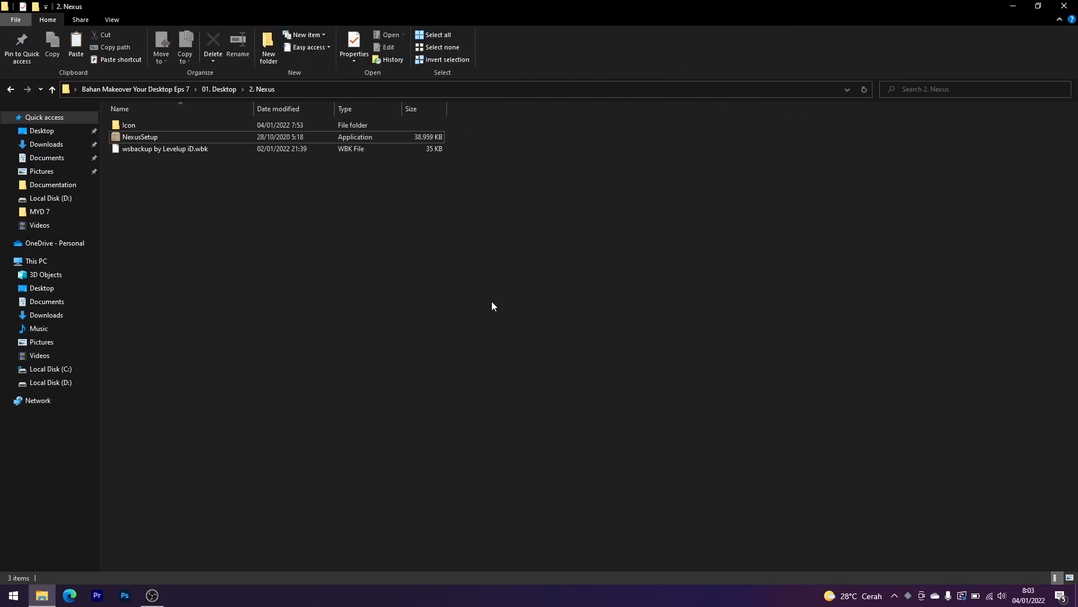
Step: Copy the Icon folder from 2. Nexus into the root of Local Disk (C:) and minimize the window
{"action": "left_click", "coordinate": [145, 127]}
{"action": "right_click", "coordinate": [145, 127]}
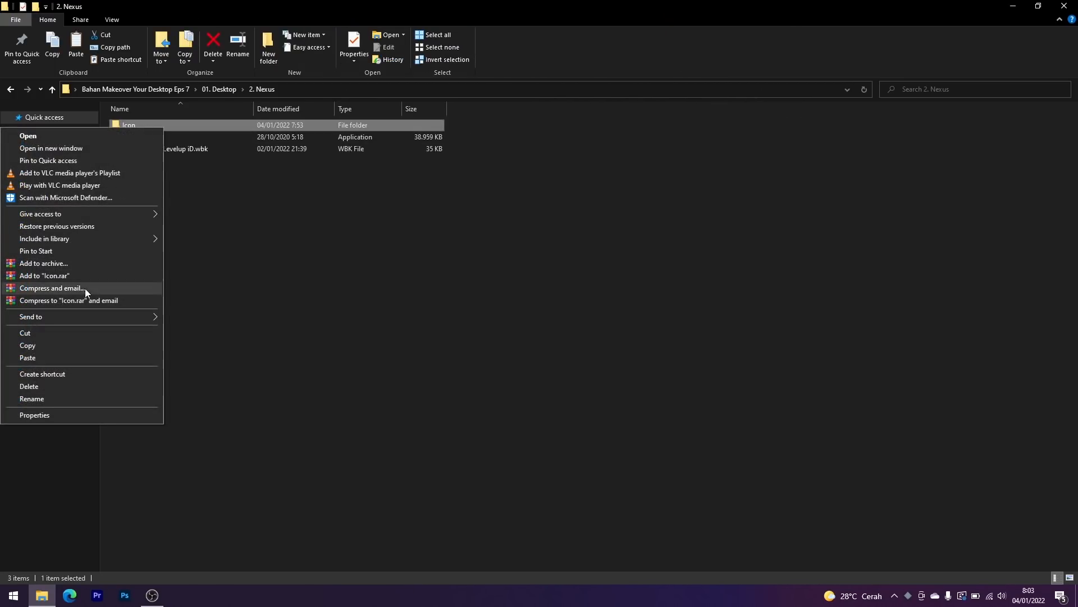
{"action": "left_click", "coordinate": [59, 345]}
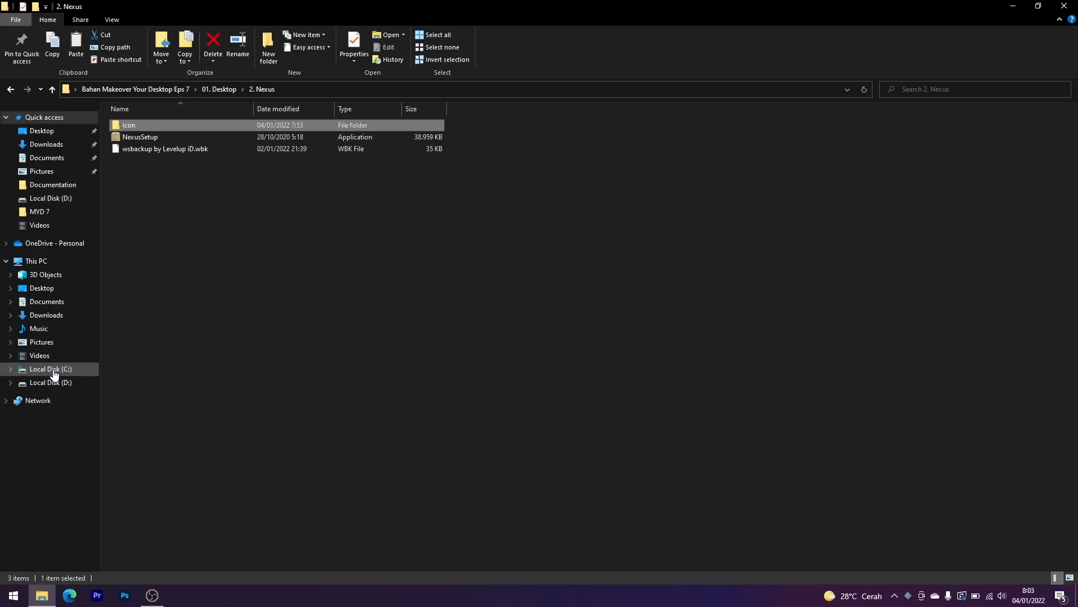
{"action": "left_click", "coordinate": [54, 371]}
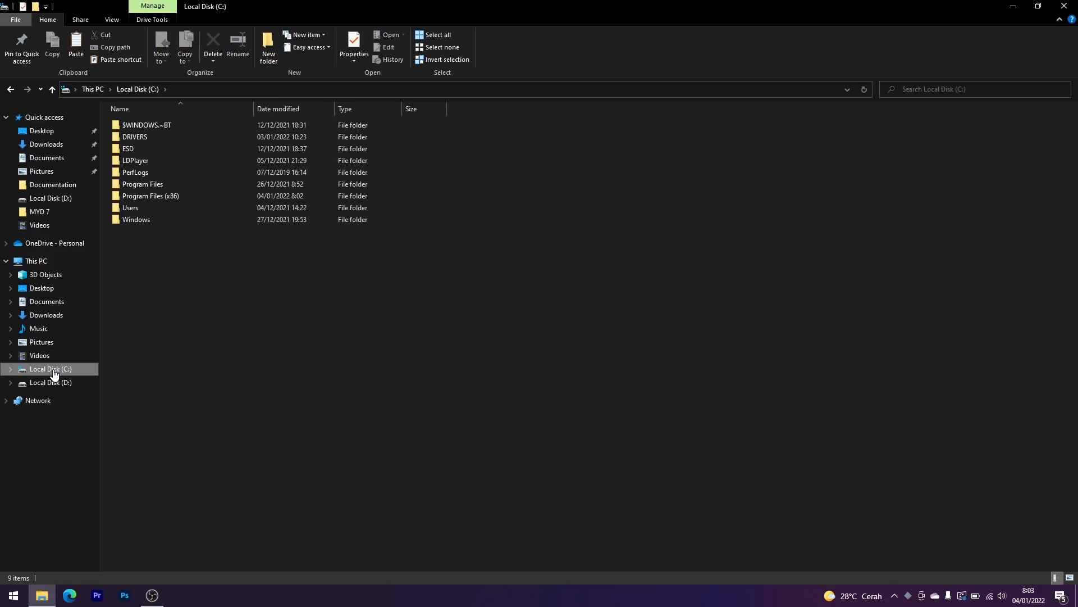
{"action": "right_click", "coordinate": [295, 336]}
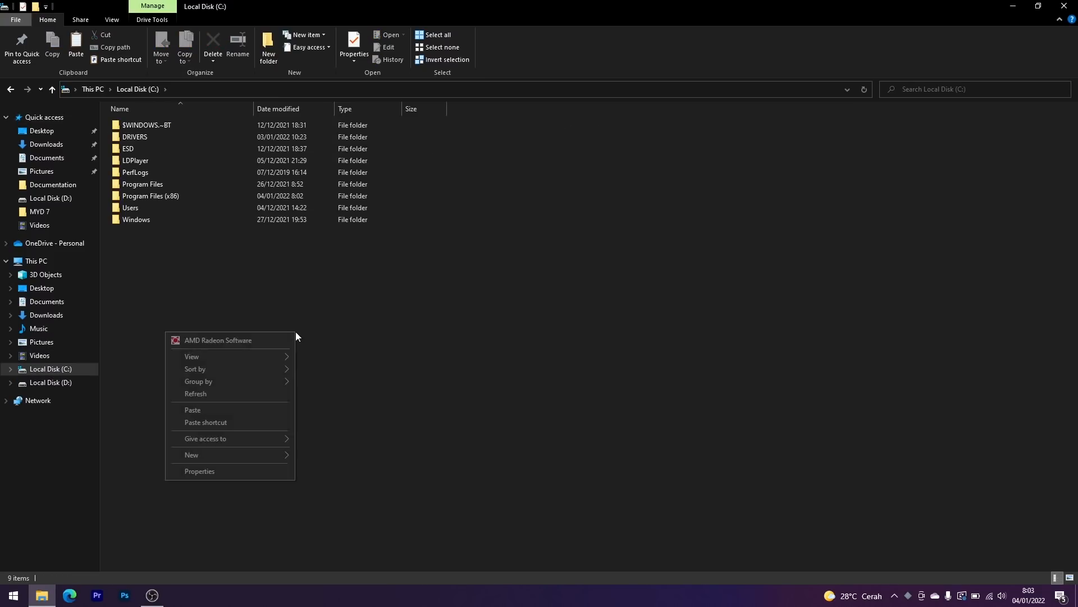
{"action": "left_click", "coordinate": [230, 414]}
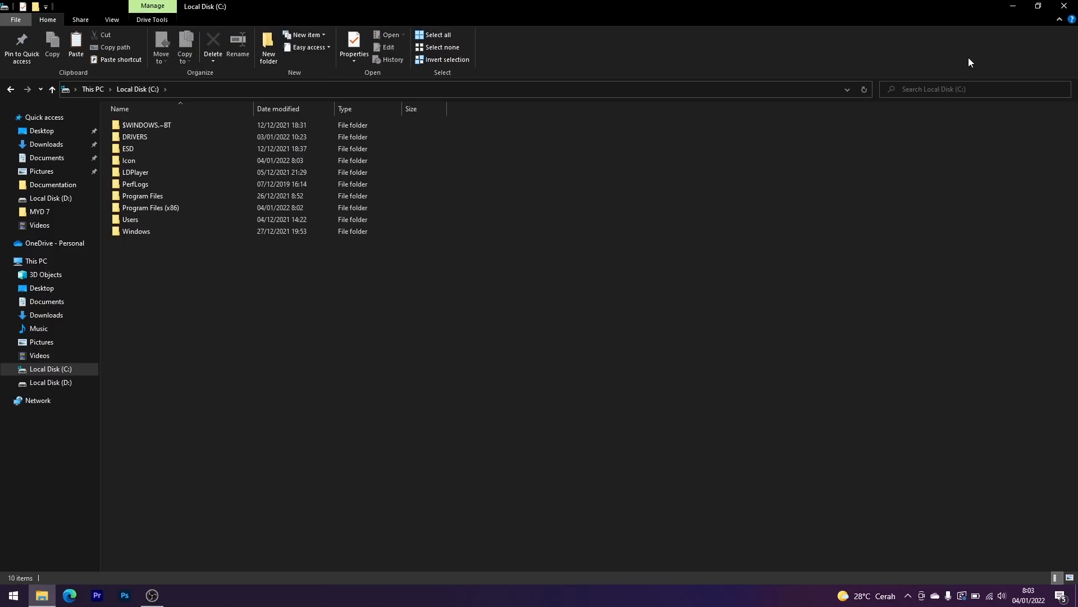
{"action": "left_click", "coordinate": [1016, 8]}
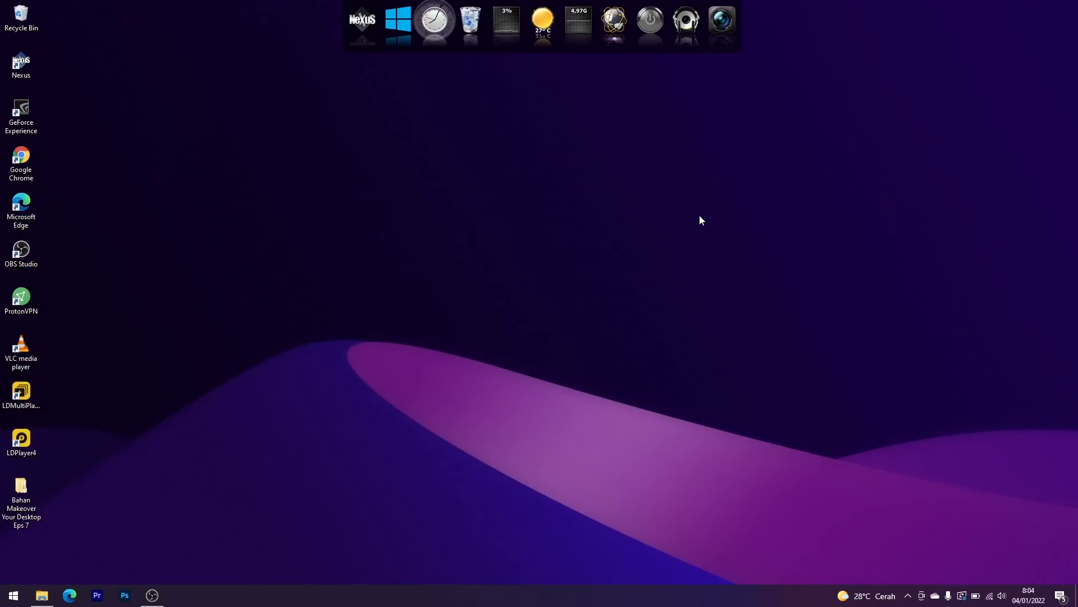
Step: Restore the Nexus dock configuration from wsbackup by Levelup iD.wbk in the 2. Nexus folder, then apply and close the preferences
{"action": "left_click", "coordinate": [368, 40]}
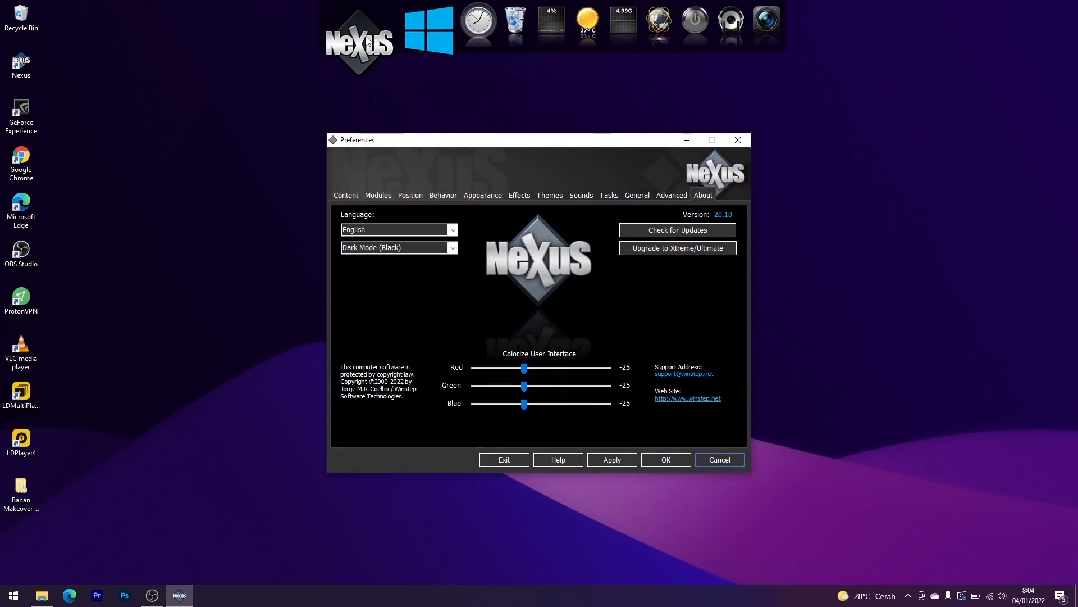
{"action": "left_click", "coordinate": [672, 196]}
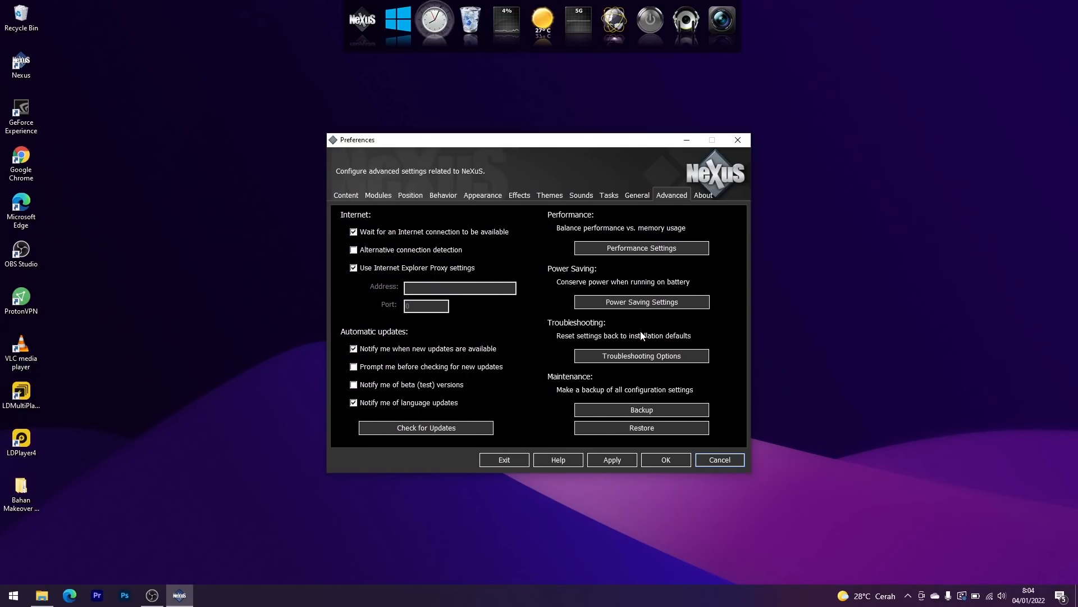
{"action": "left_click", "coordinate": [634, 428]}
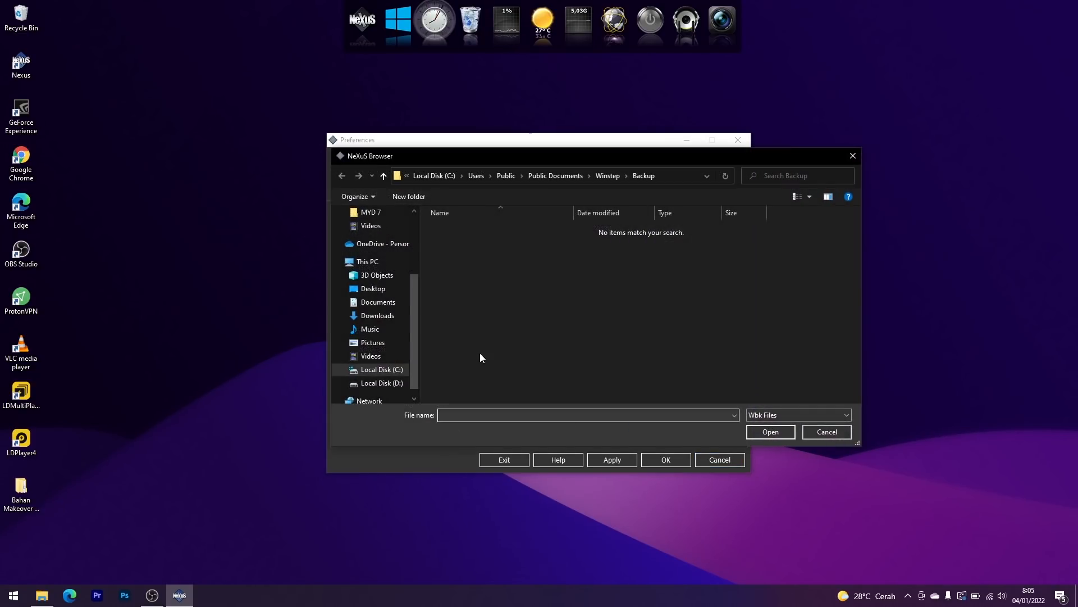
{"action": "left_click", "coordinate": [364, 291]}
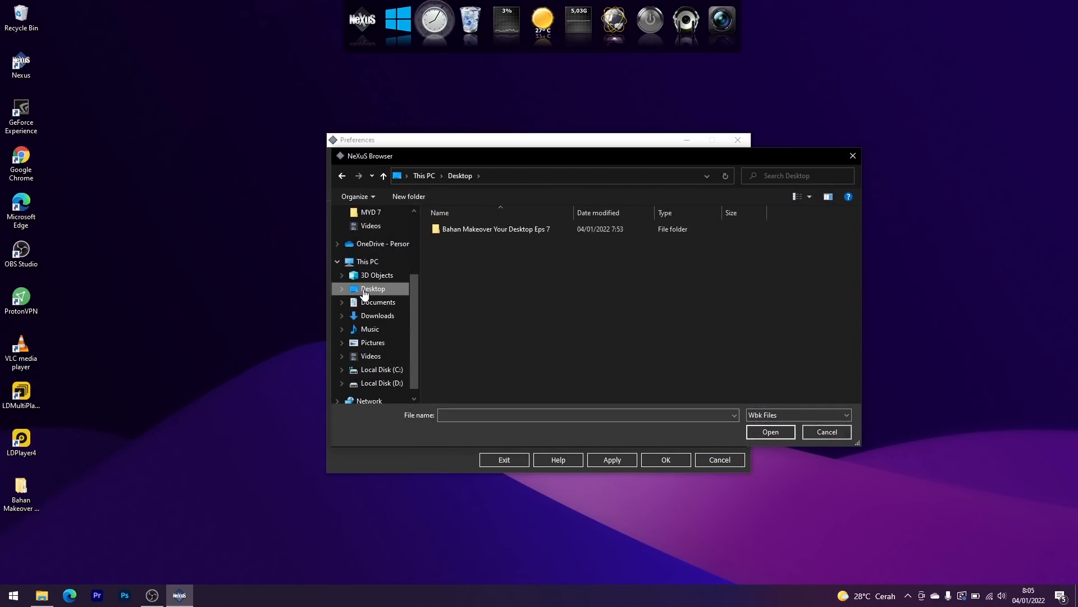
{"action": "double_click", "coordinate": [463, 232]}
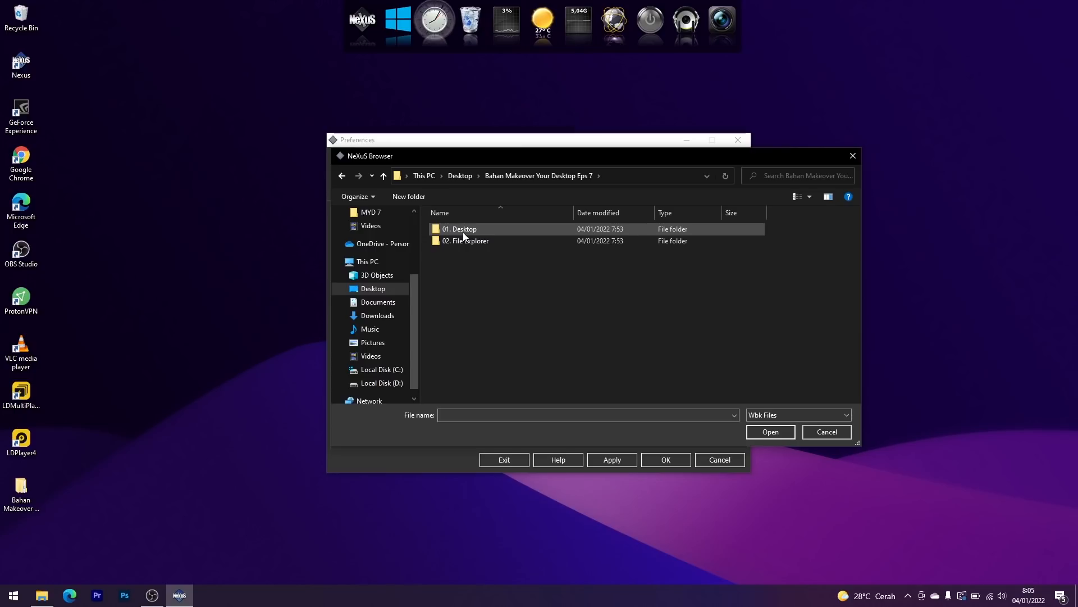
{"action": "double_click", "coordinate": [463, 232]}
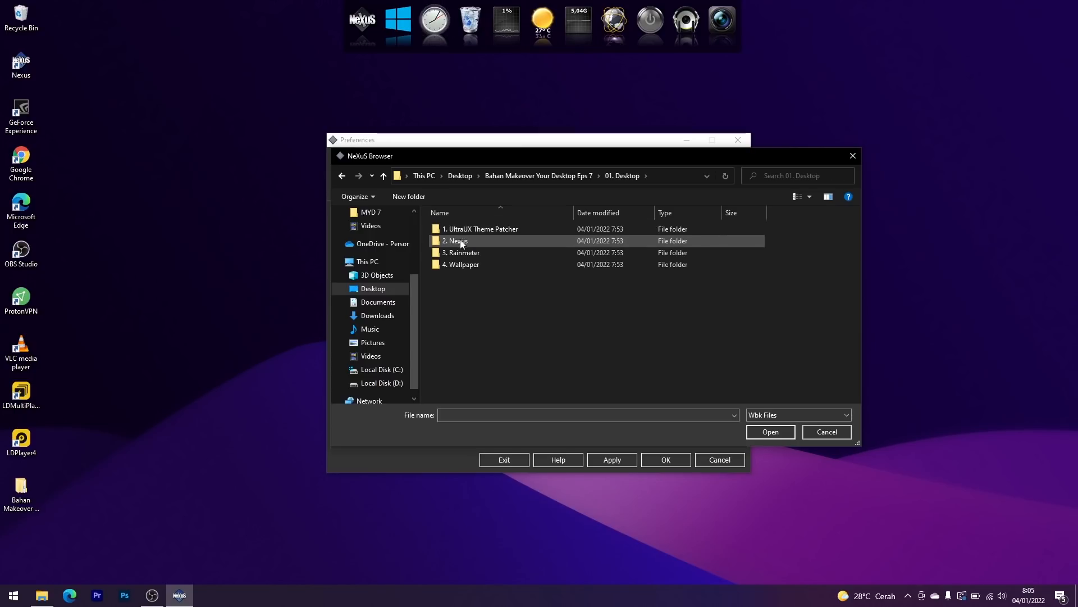
{"action": "double_click", "coordinate": [460, 241]}
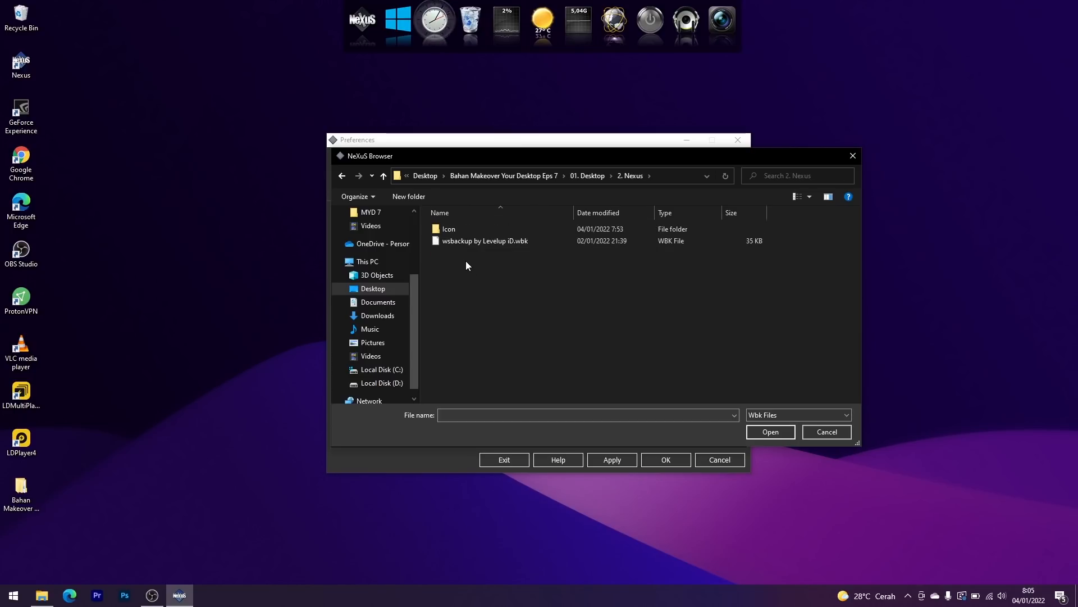
{"action": "left_click", "coordinate": [454, 242]}
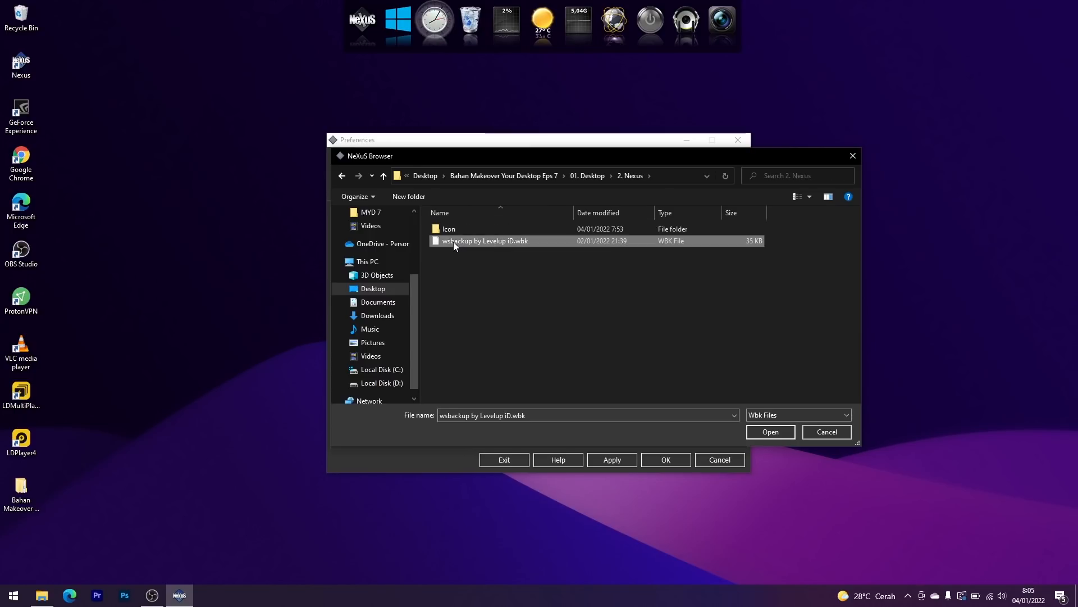
{"action": "left_click", "coordinate": [769, 432]}
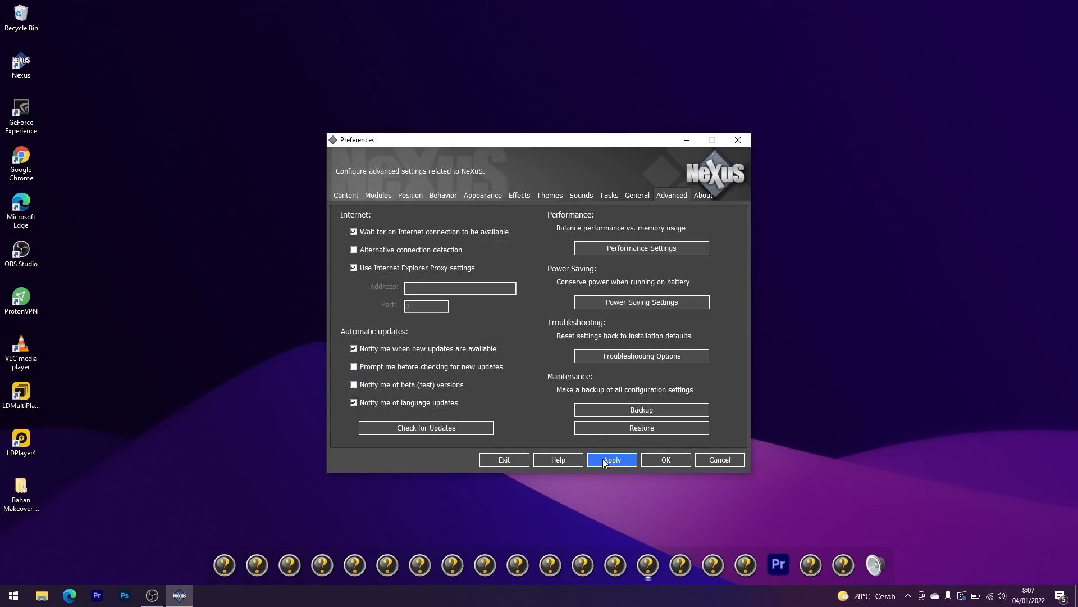
{"action": "left_click", "coordinate": [602, 459]}
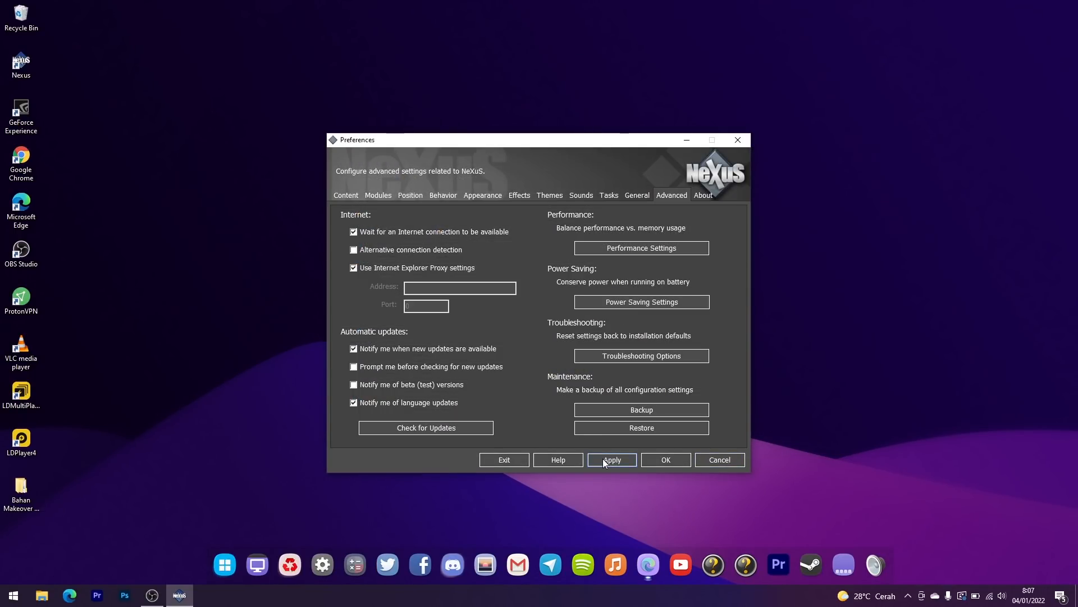
{"action": "left_click", "coordinate": [665, 460]}
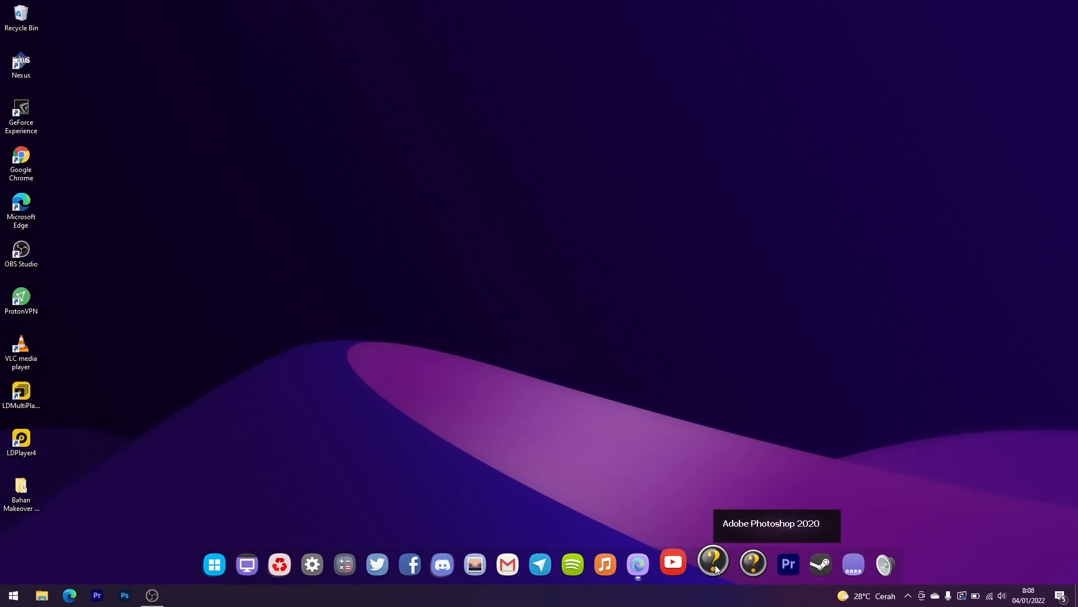
Step: Remove the two dock entries with question-mark icons and add Adobe Photoshop 2021 between YouTube and Premiere Pro
{"action": "right_click", "coordinate": [752, 563]}
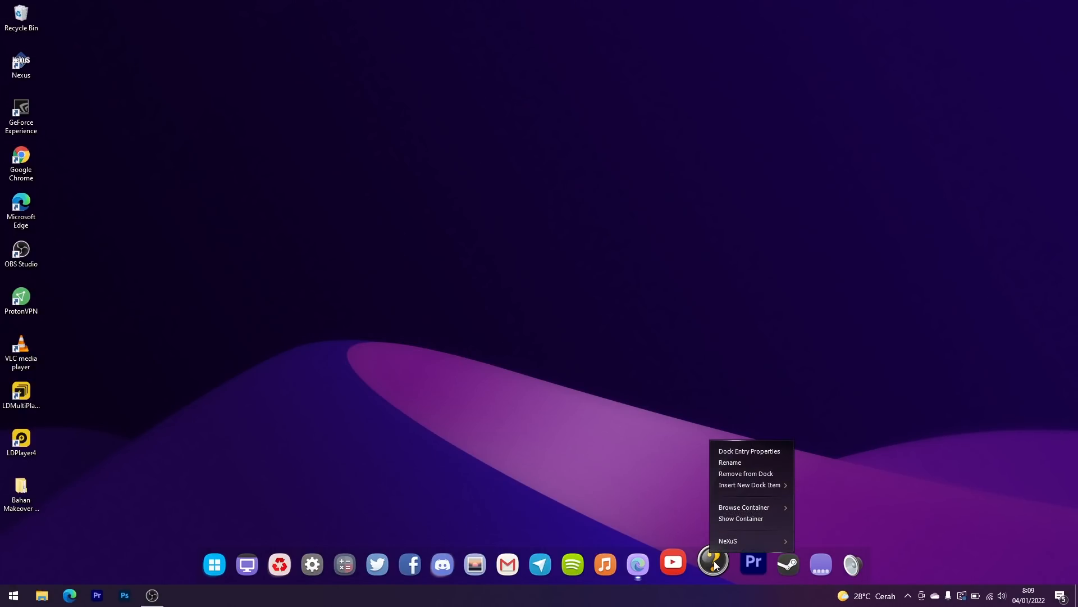
{"action": "left_click", "coordinate": [729, 474]}
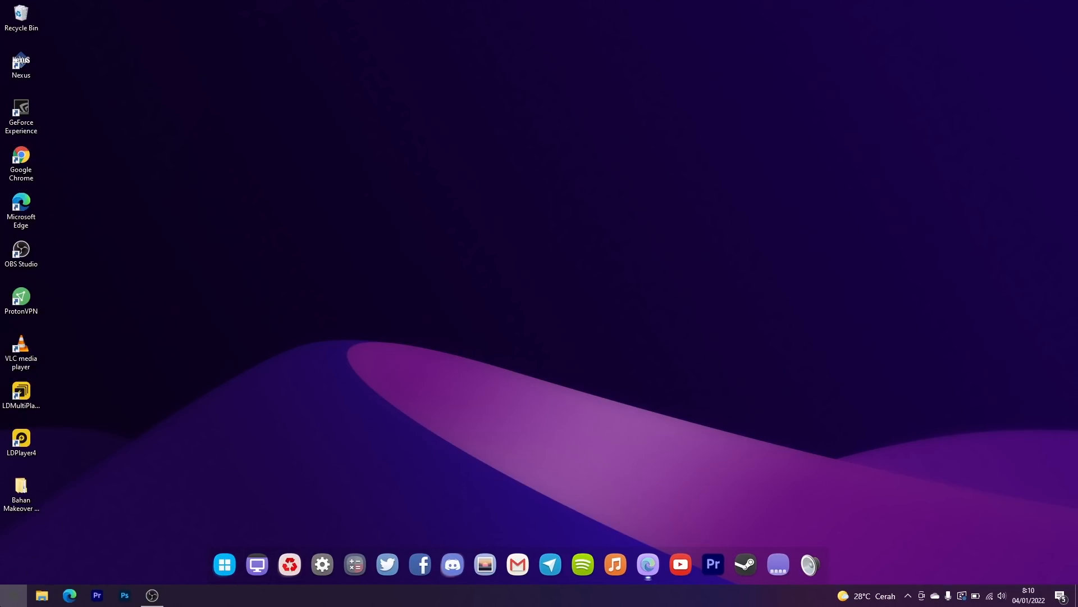
{"action": "left_click", "coordinate": [14, 595]}
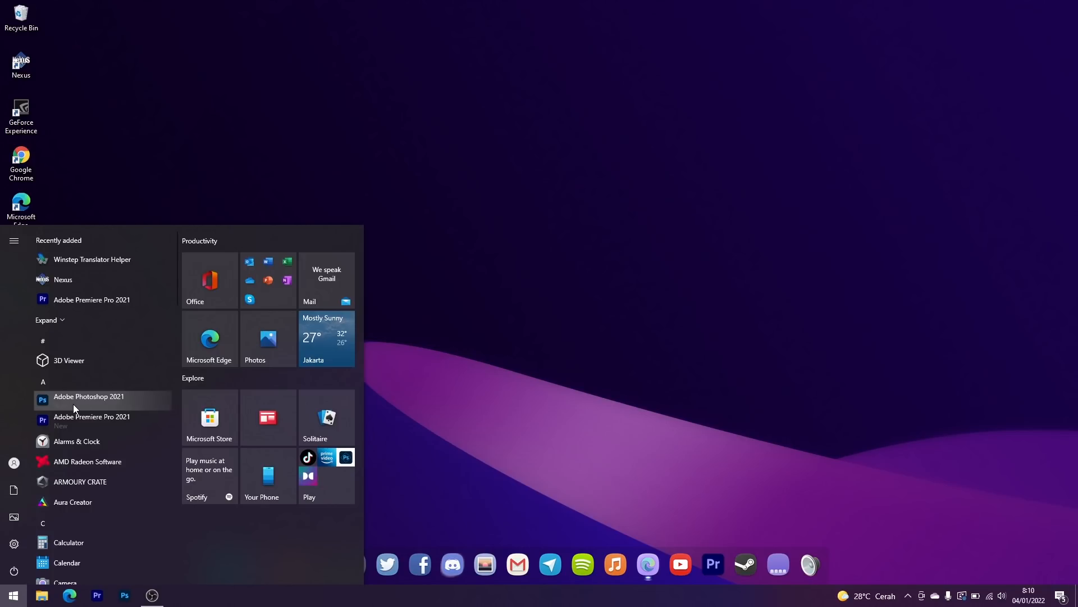
{"action": "left_click_drag", "start_coordinate": [63, 396], "coordinate": [706, 562]}
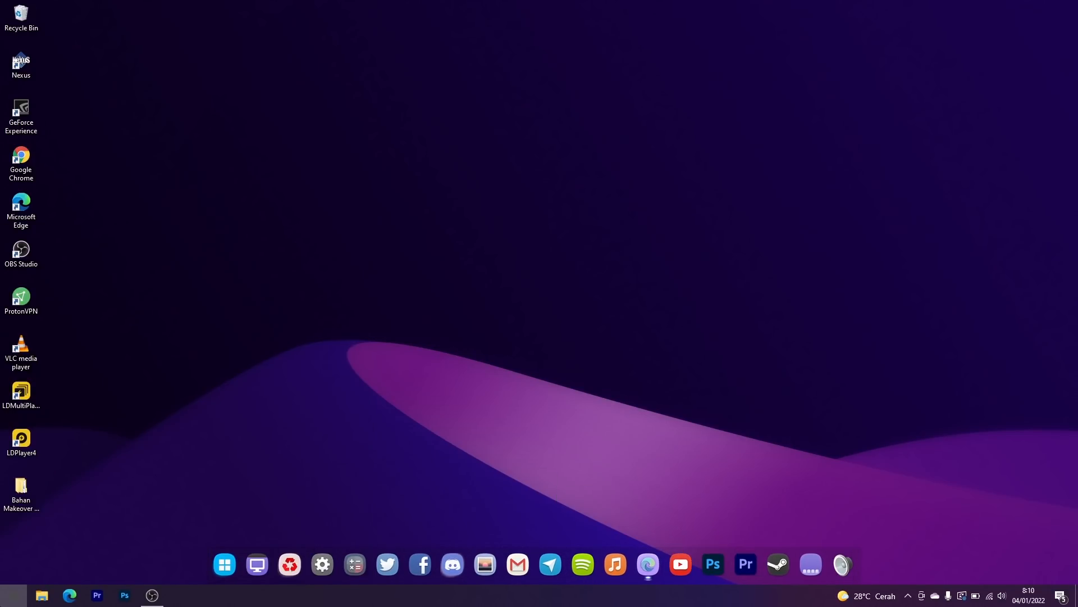
Step: Add LDPlayer4 from the installed apps to the dock between YouTube and Adobe Photoshop
{"action": "key", "text": "super"}
{"action": "scroll", "coordinate": [106, 435], "scroll_direction": "down", "scroll_amount": 1}
{"action": "scroll", "coordinate": [105, 437], "scroll_direction": "down", "scroll_amount": 4}
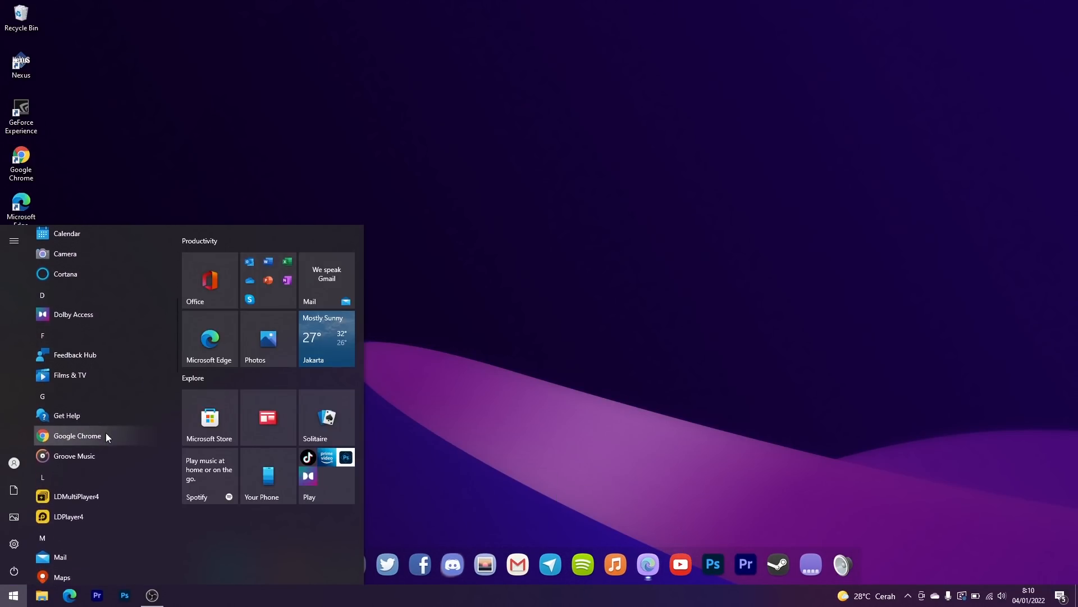
{"action": "left_click_drag", "start_coordinate": [67, 515], "coordinate": [710, 568]}
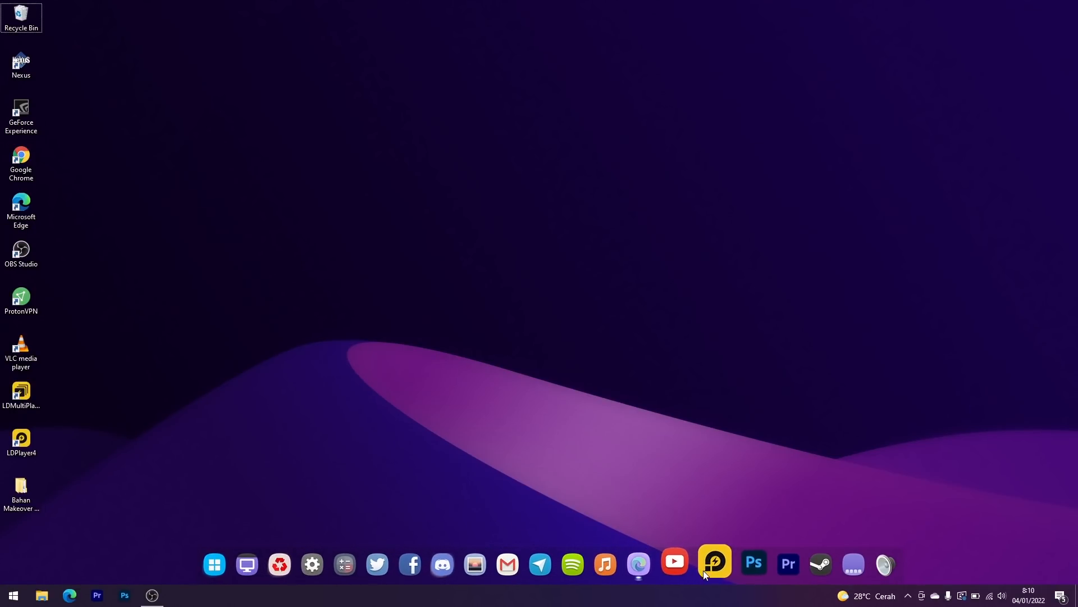
Step: Try a larger dock icon size in the Nexus preferences, then set it to 44 pixels and apply
{"action": "right_click", "coordinate": [830, 575]}
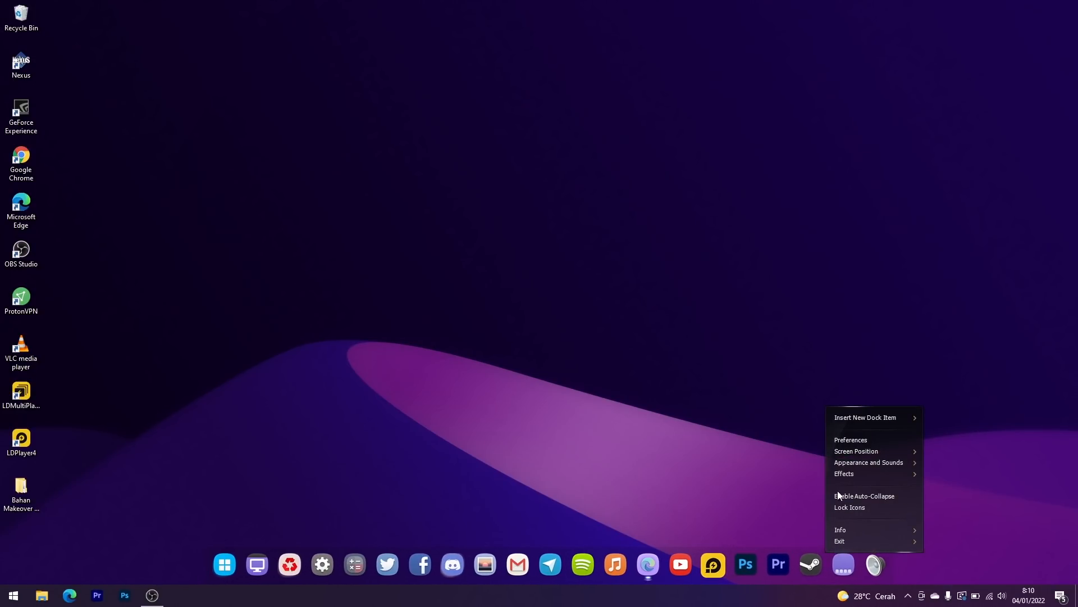
{"action": "left_click", "coordinate": [847, 441]}
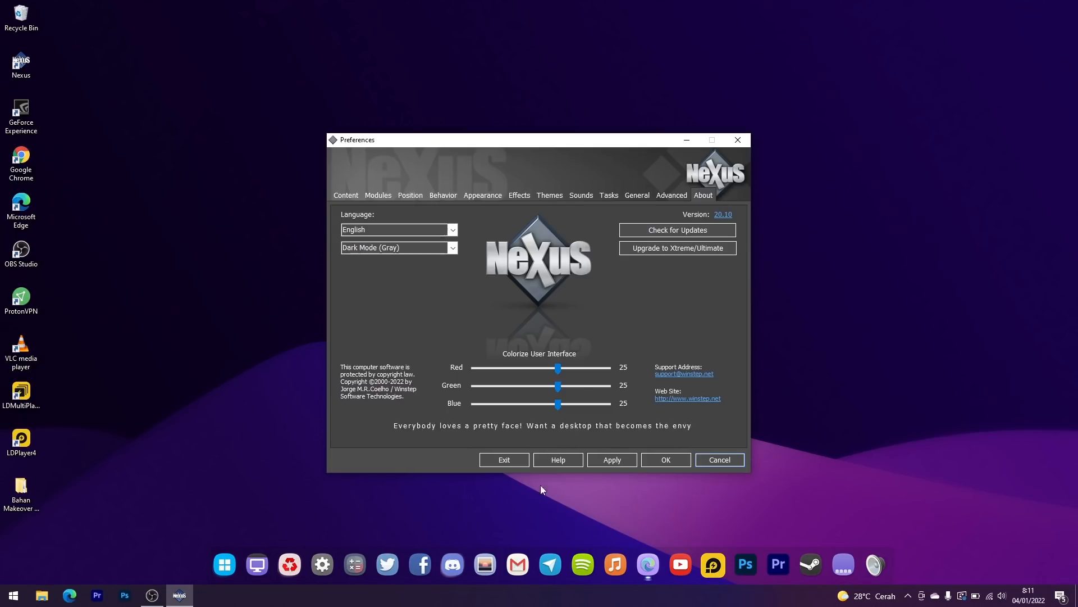
{"action": "left_click", "coordinate": [473, 197]}
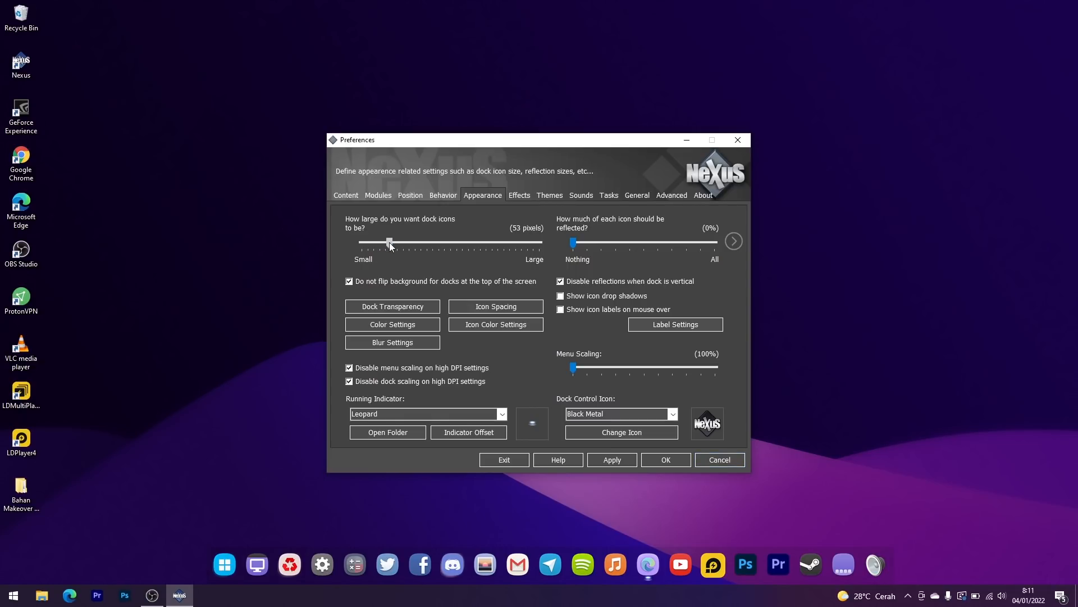
{"action": "left_click", "coordinate": [611, 461]}
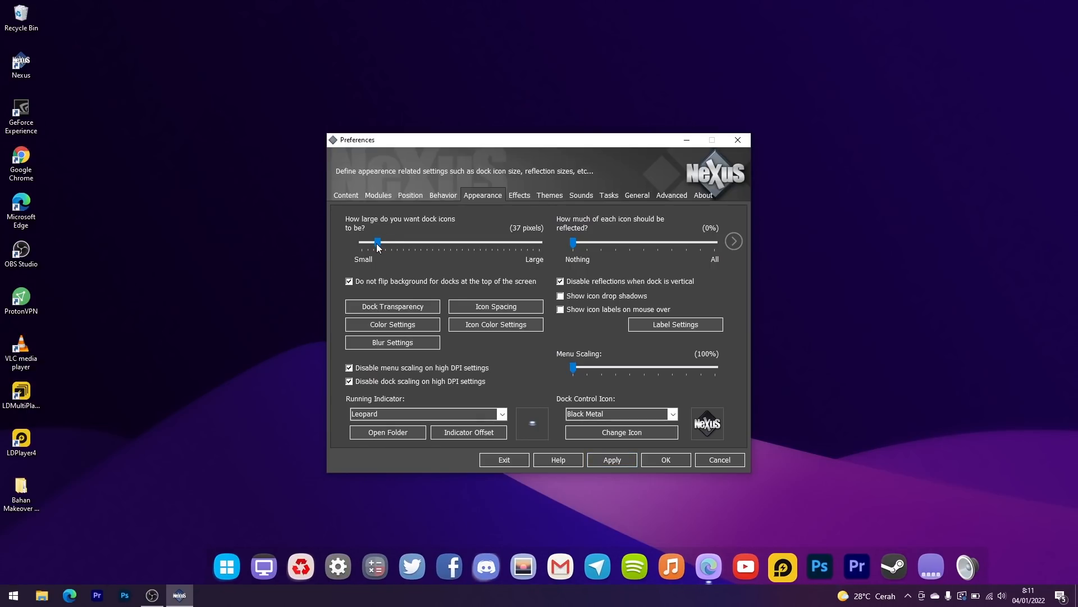
{"action": "left_click", "coordinate": [596, 461]}
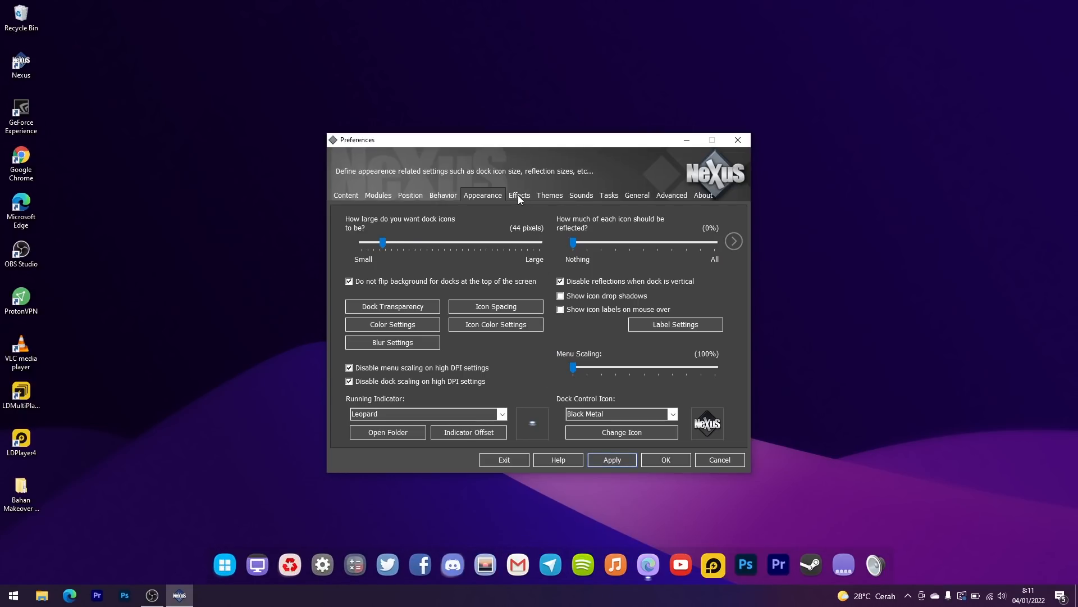
Step: Set the dock's mouseover effect to Zoom and apply it
{"action": "left_click", "coordinate": [518, 196]}
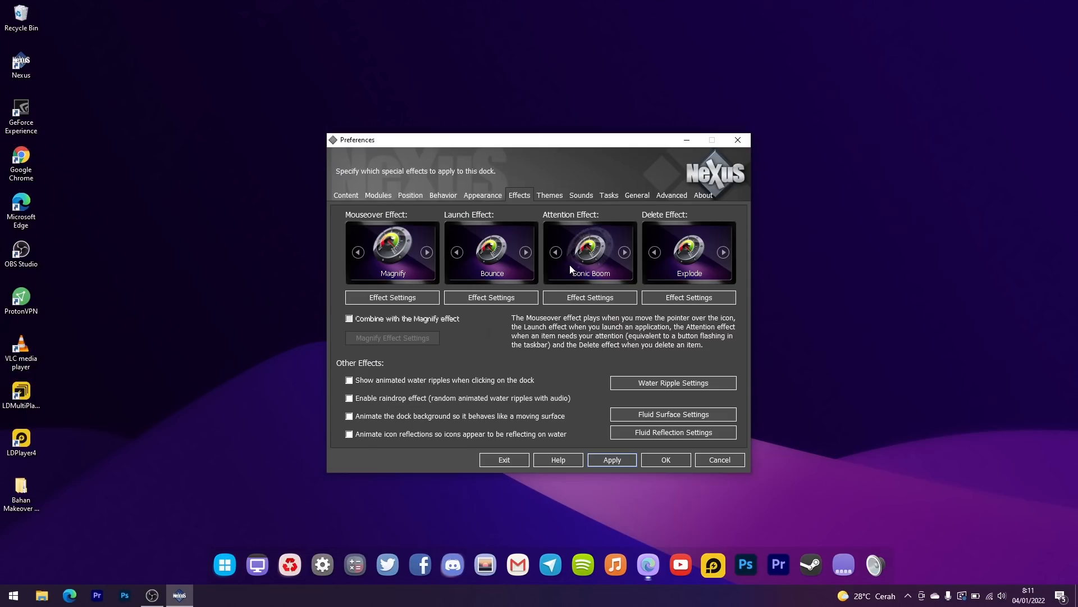
{"action": "left_click", "coordinate": [427, 252]}
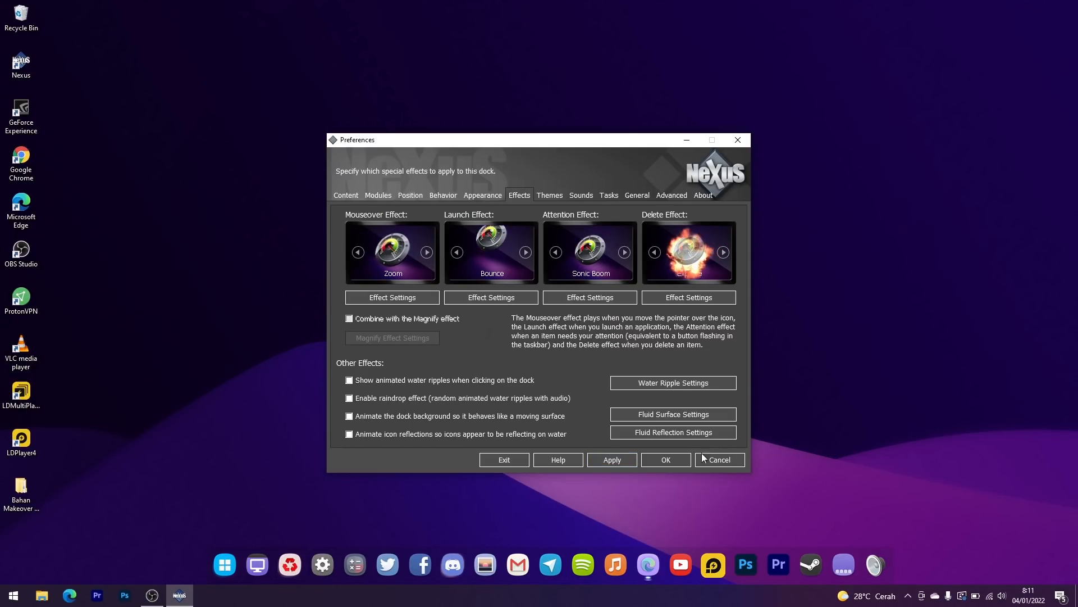
{"action": "left_click", "coordinate": [604, 460]}
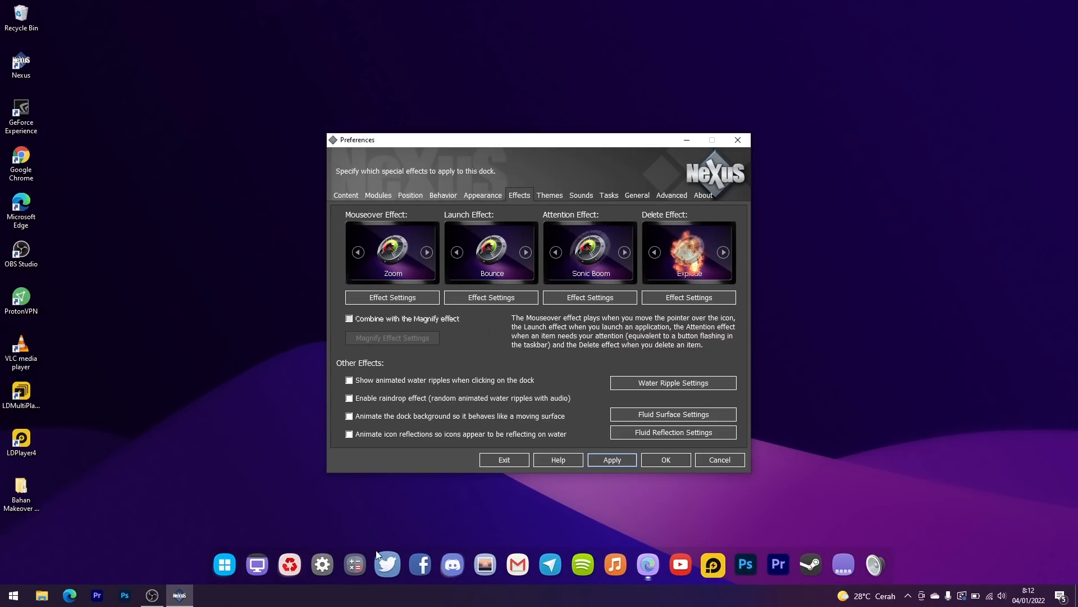
Step: Set the Zoom effect's magnitude to the largest setting, apply it and close the preferences
{"action": "left_click", "coordinate": [378, 301]}
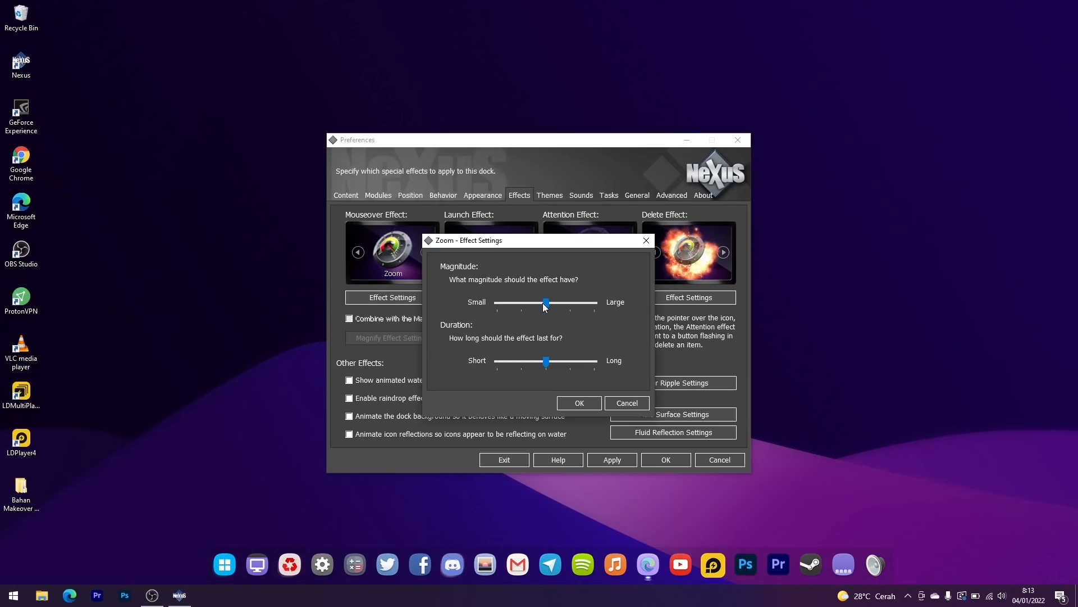
{"action": "left_click_drag", "start_coordinate": [546, 303], "coordinate": [590, 307]}
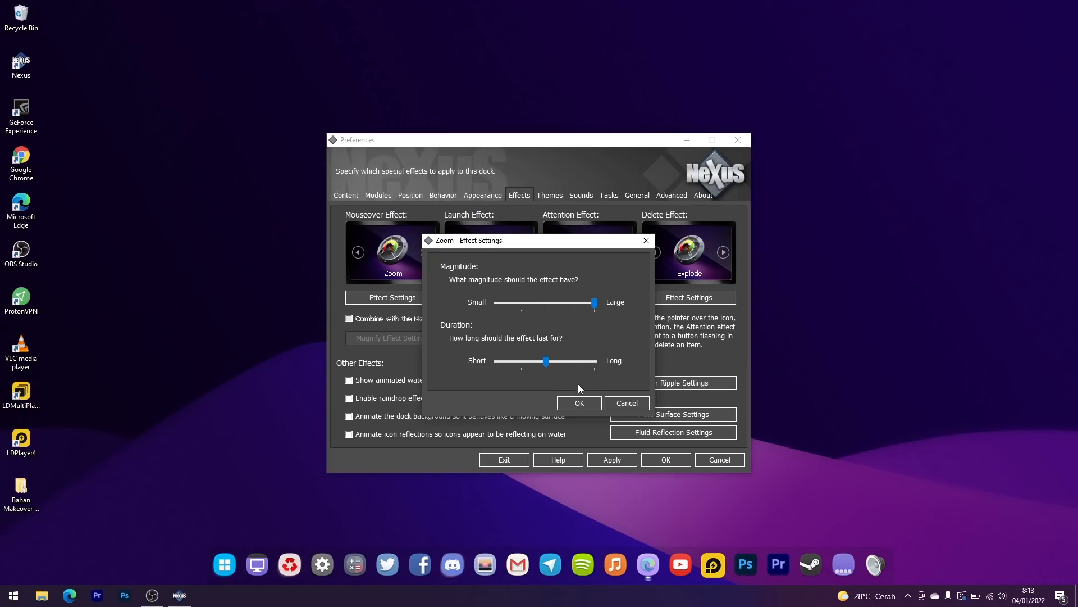
{"action": "left_click", "coordinate": [582, 402]}
{"action": "left_click", "coordinate": [606, 460]}
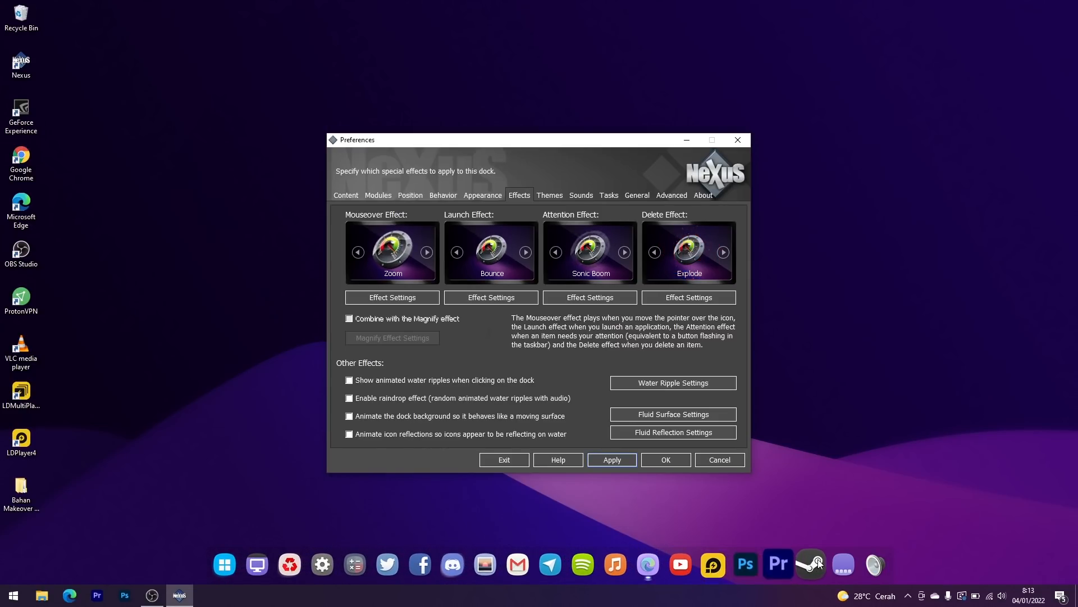
{"action": "left_click", "coordinate": [663, 463]}
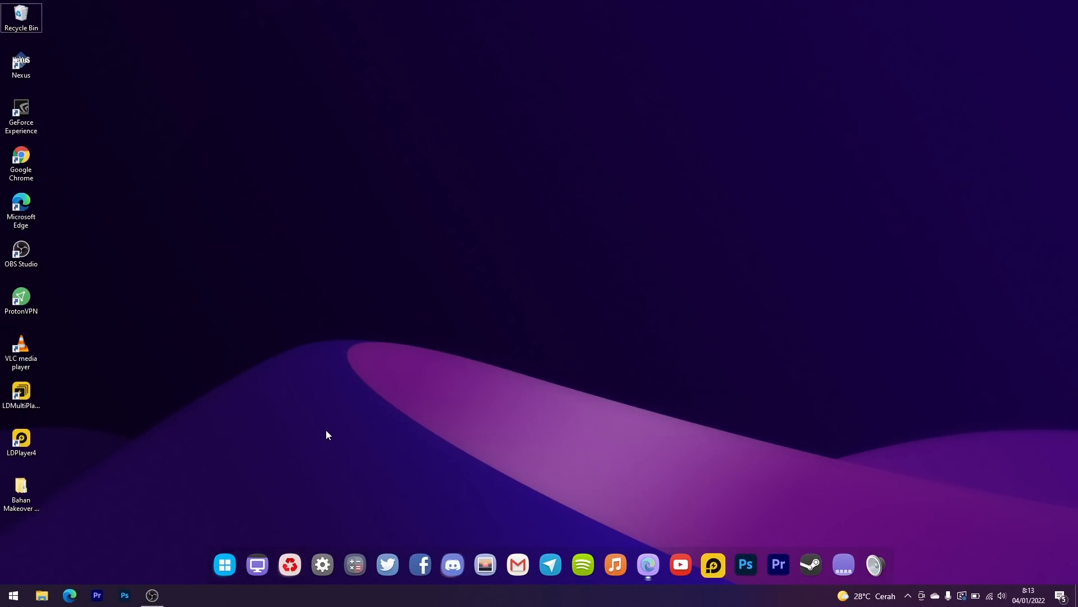
Step: Install Rainmeter-4.5.8 from the 3. Rainmeter folder in English as a standard installation with the default options, and run it on completion
{"action": "double_click", "coordinate": [20, 495]}
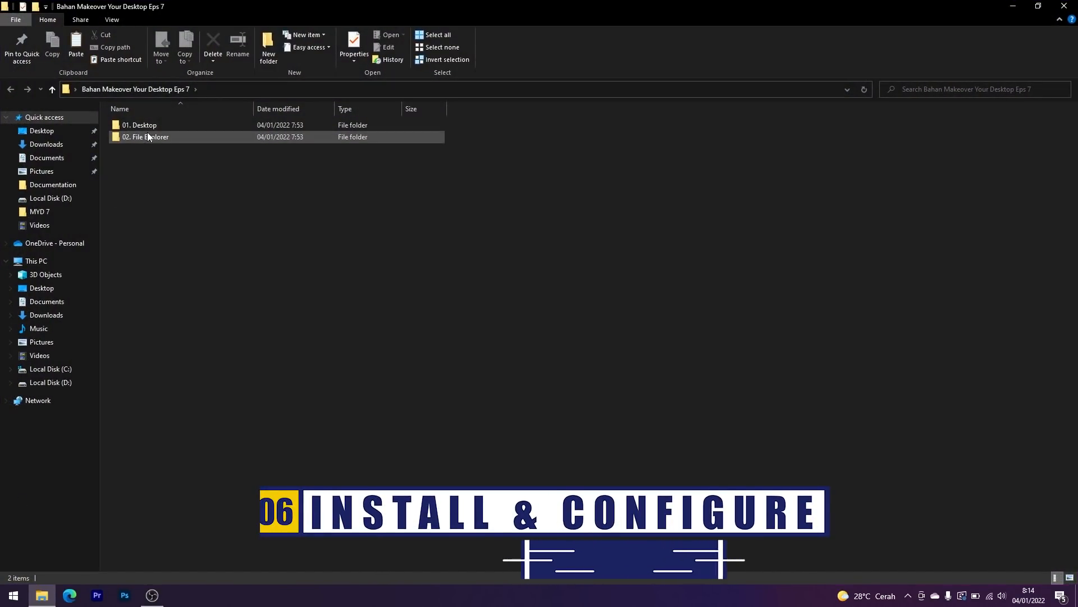
{"action": "double_click", "coordinate": [150, 127]}
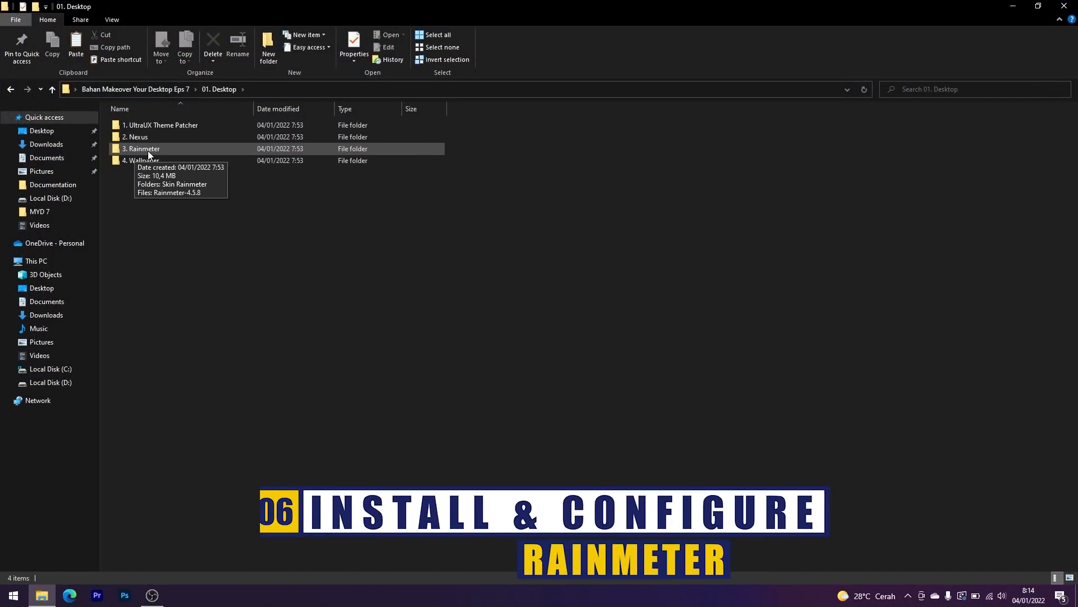
{"action": "double_click", "coordinate": [148, 149]}
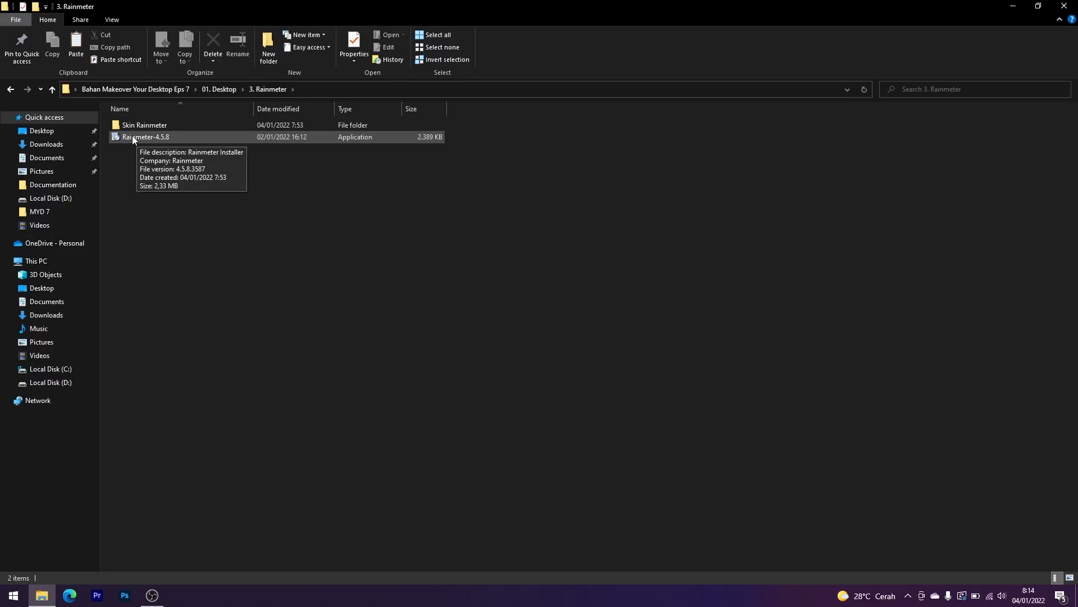
{"action": "double_click", "coordinate": [132, 137]}
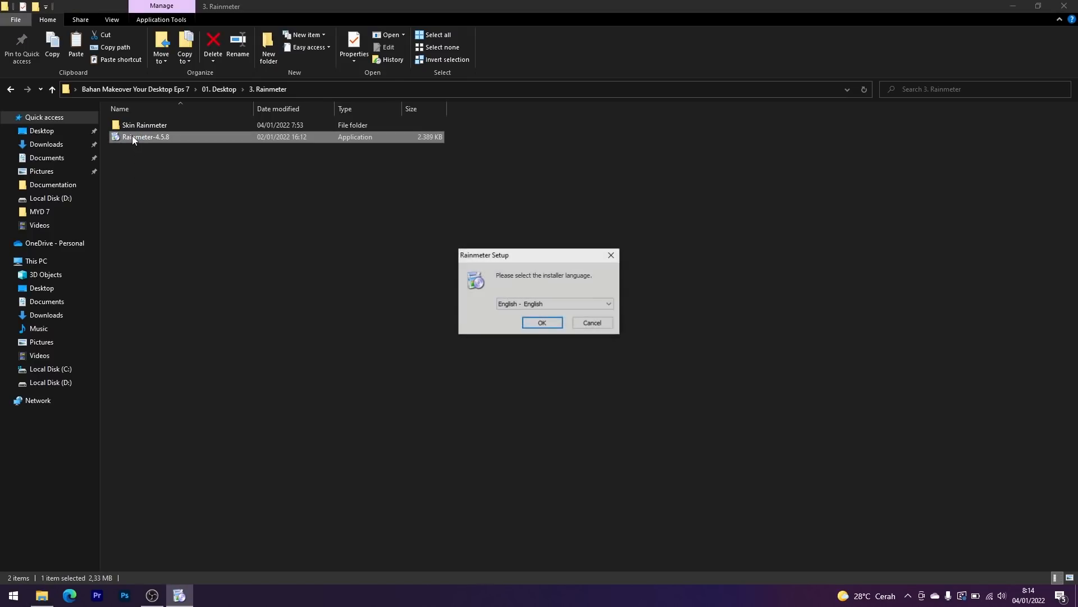
{"action": "left_click", "coordinate": [542, 324]}
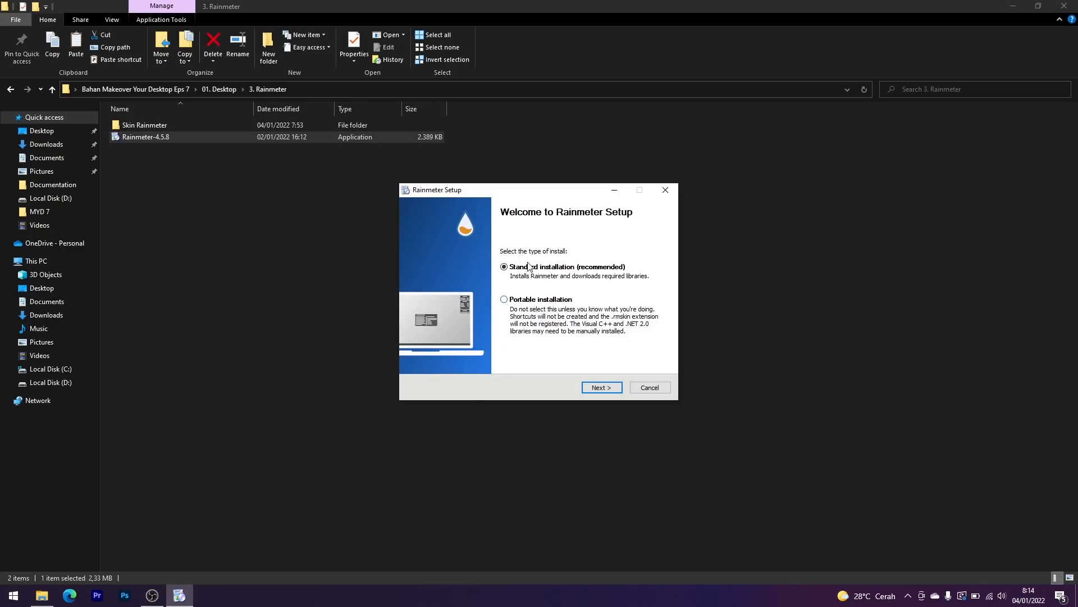
{"action": "left_click", "coordinate": [608, 389]}
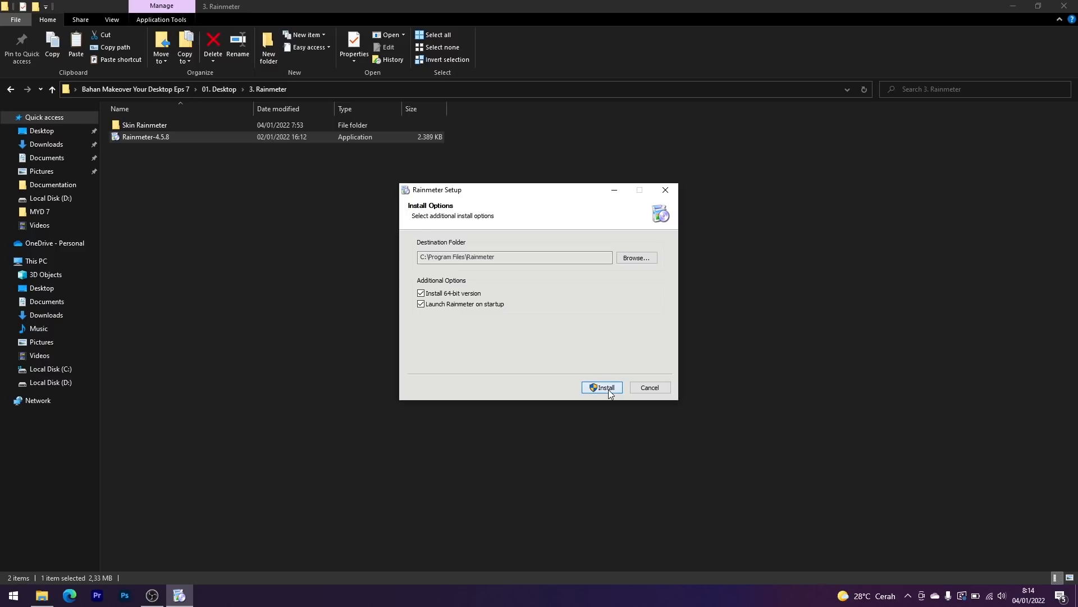
{"action": "left_click", "coordinate": [608, 389]}
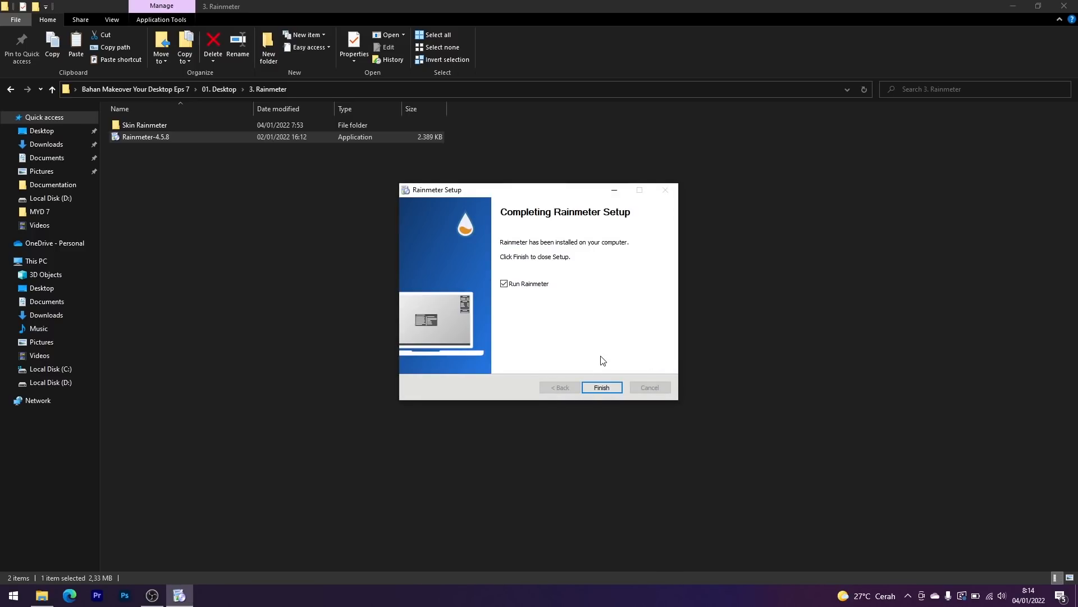
{"action": "left_click", "coordinate": [598, 389]}
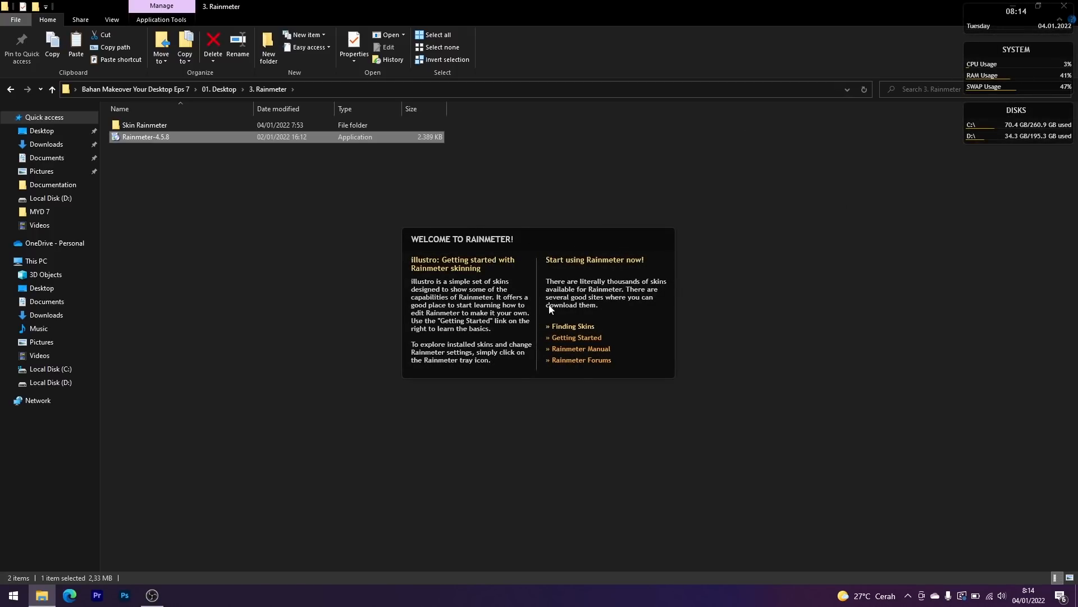
Step: Unload the default illustro Welcome, Clock, System and Disk skins, minimizing the folder window to reach the desktop ones
{"action": "right_click", "coordinate": [534, 241]}
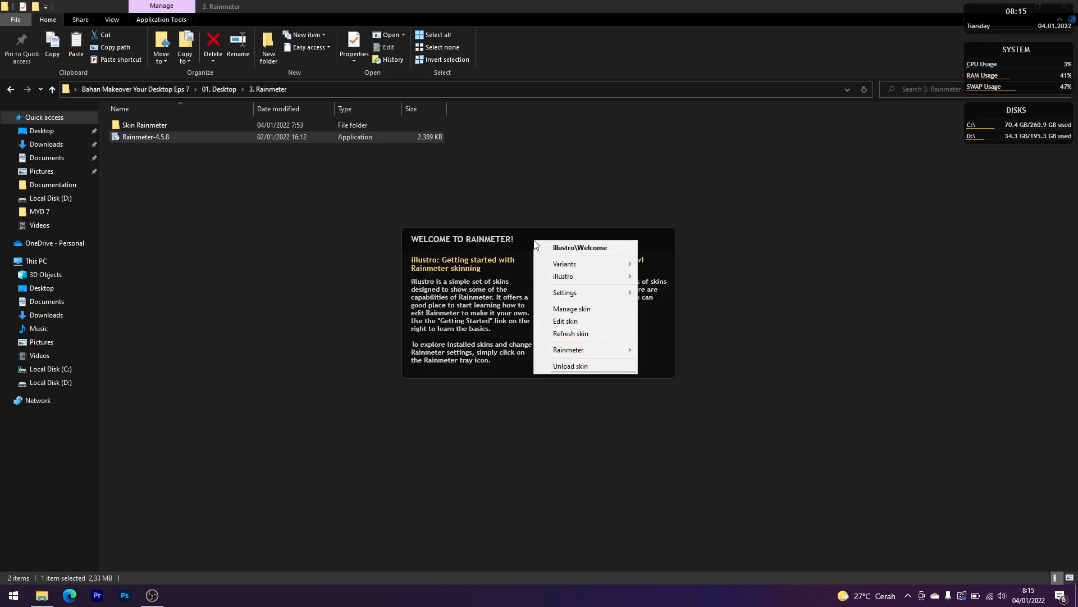
{"action": "left_click", "coordinate": [569, 365]}
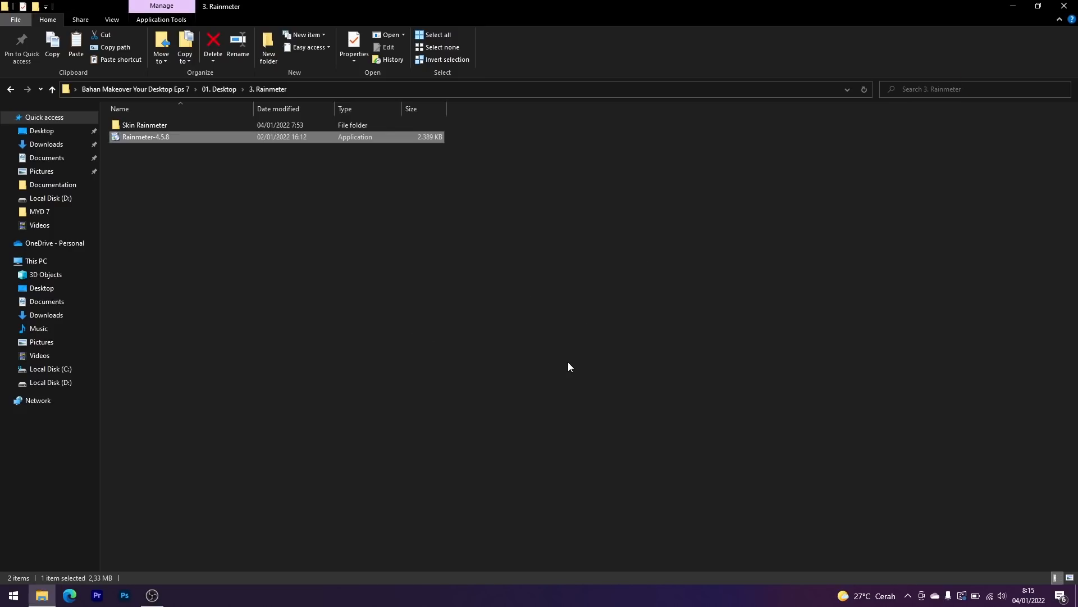
{"action": "left_click", "coordinate": [1010, 7]}
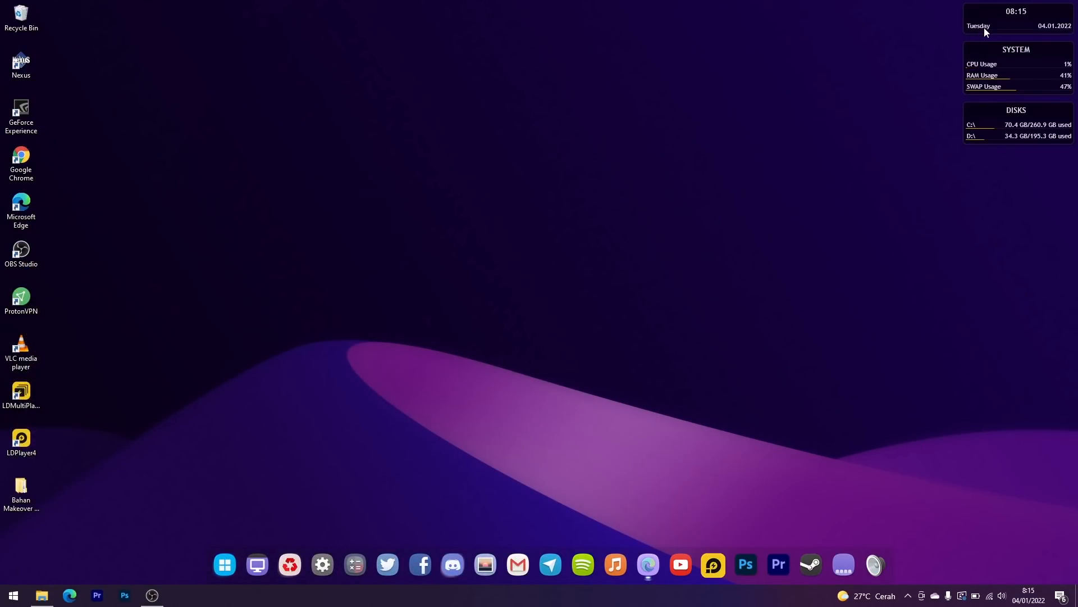
{"action": "right_click", "coordinate": [980, 16]}
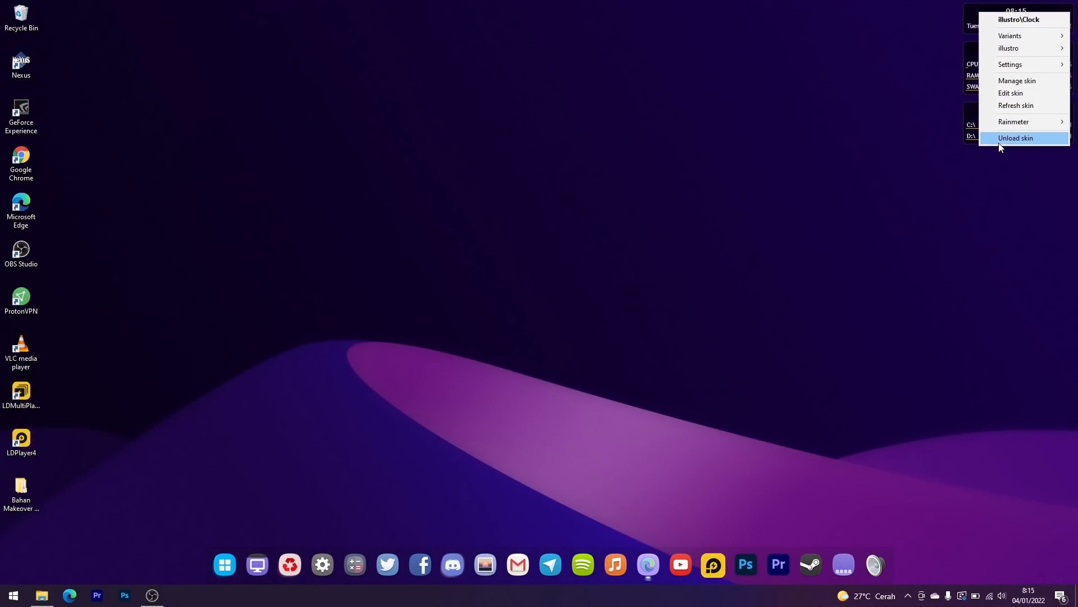
{"action": "left_click", "coordinate": [1015, 138]}
{"action": "right_click", "coordinate": [982, 50]}
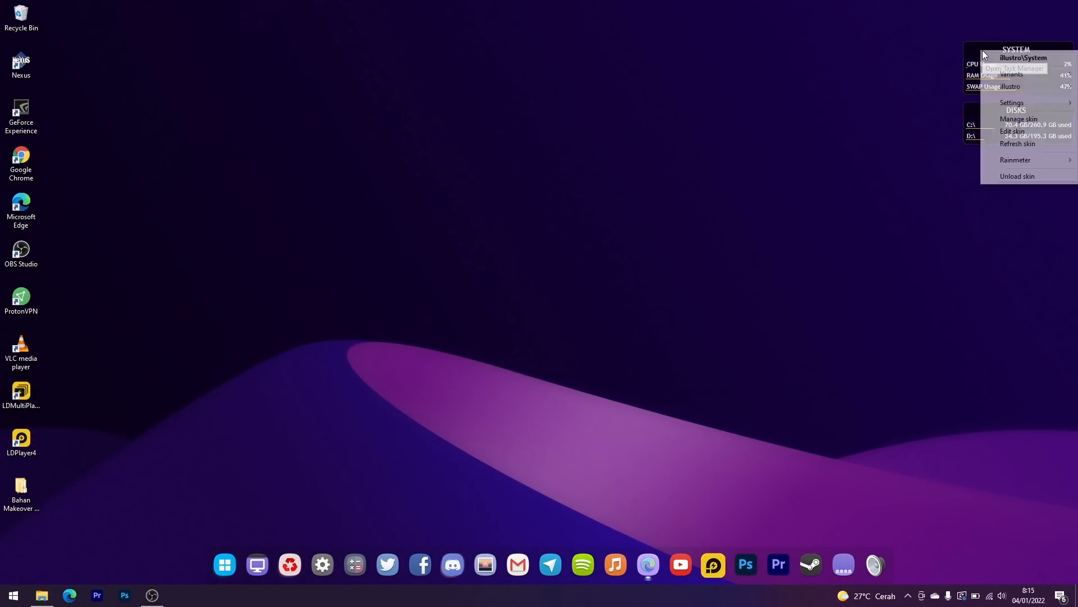
{"action": "left_click", "coordinate": [1014, 176]}
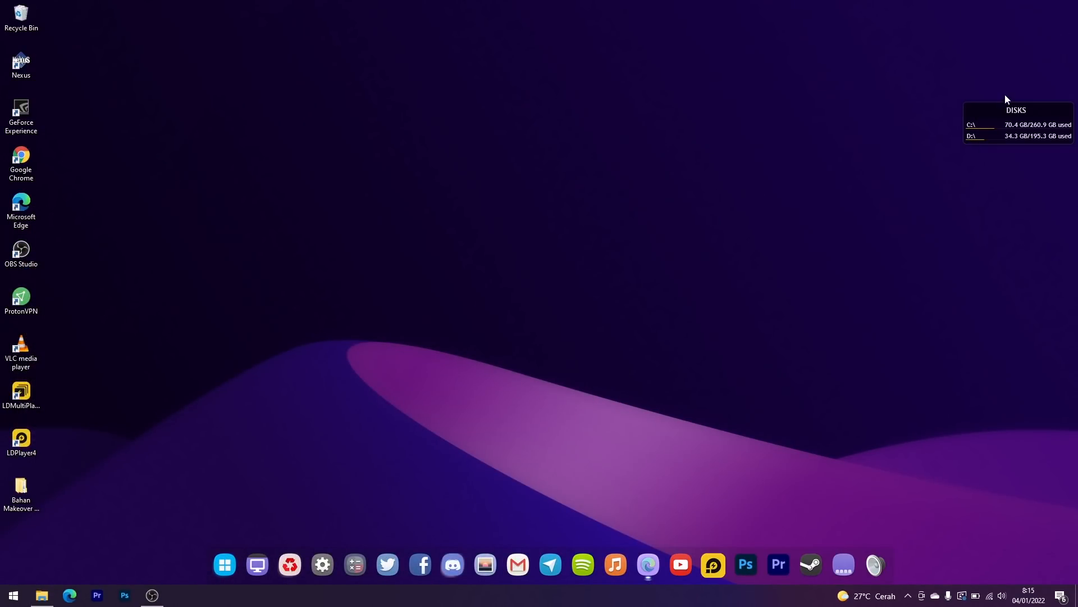
{"action": "right_click", "coordinate": [989, 109]}
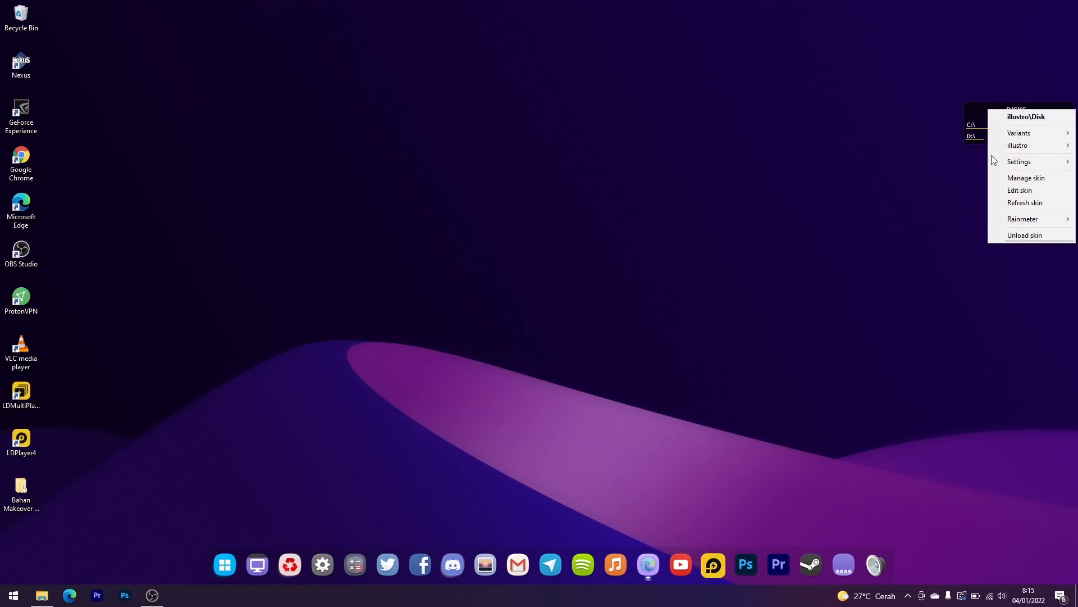
{"action": "left_click", "coordinate": [1010, 234]}
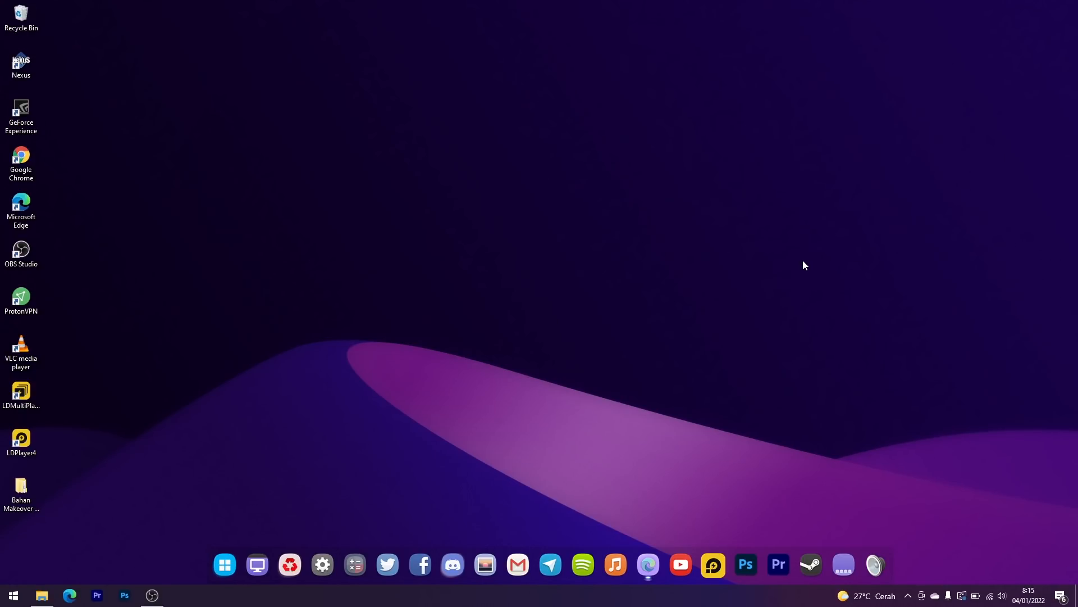
Step: Install the Ageo skin package from the Skin Rainmeter folder
{"action": "left_click", "coordinate": [41, 595]}
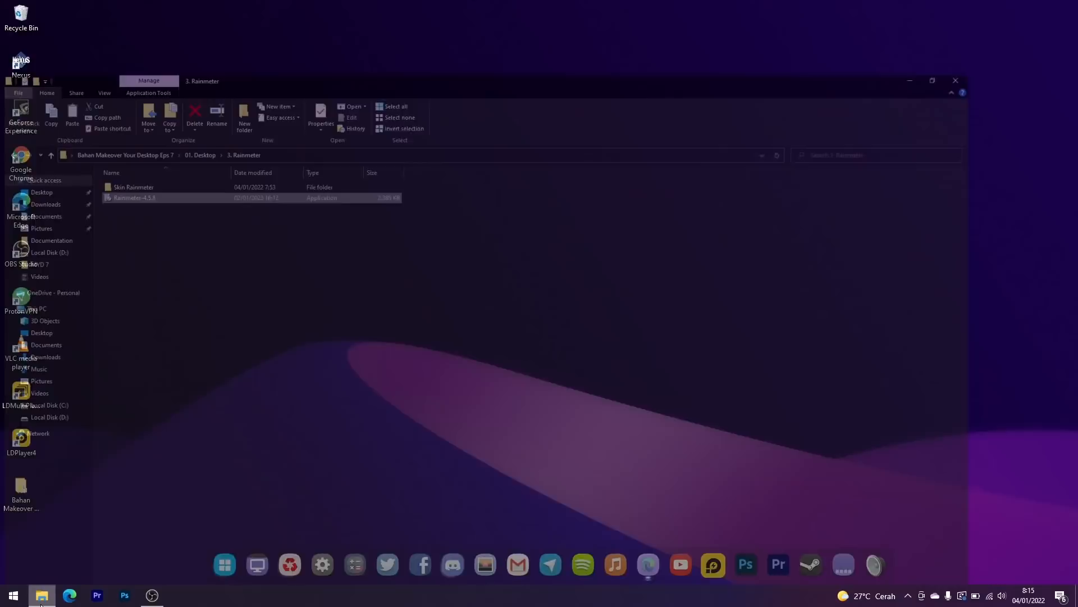
{"action": "left_click", "coordinate": [194, 184]}
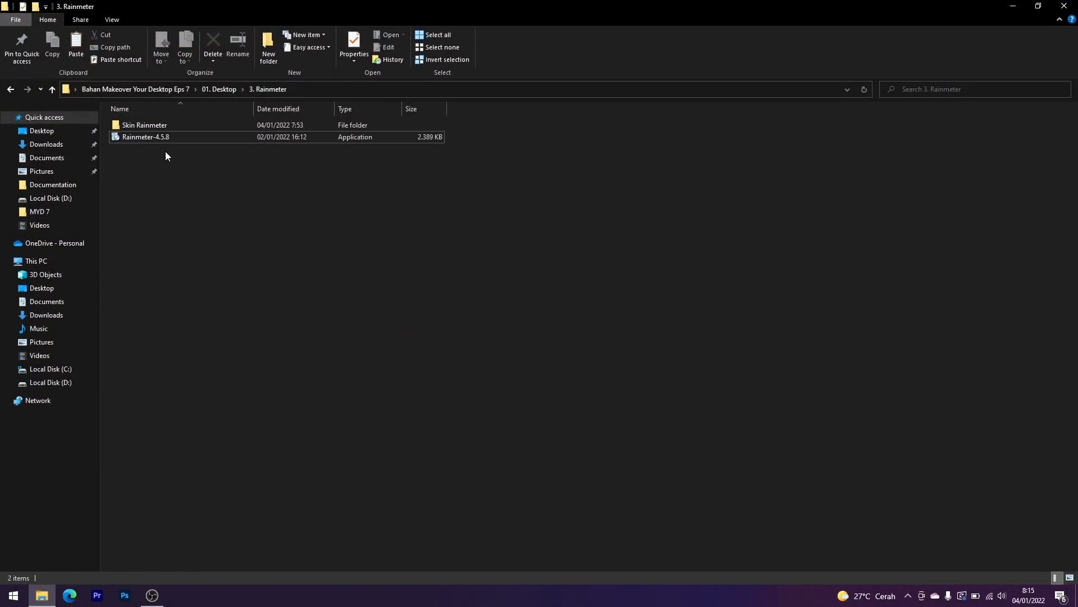
{"action": "double_click", "coordinate": [148, 127]}
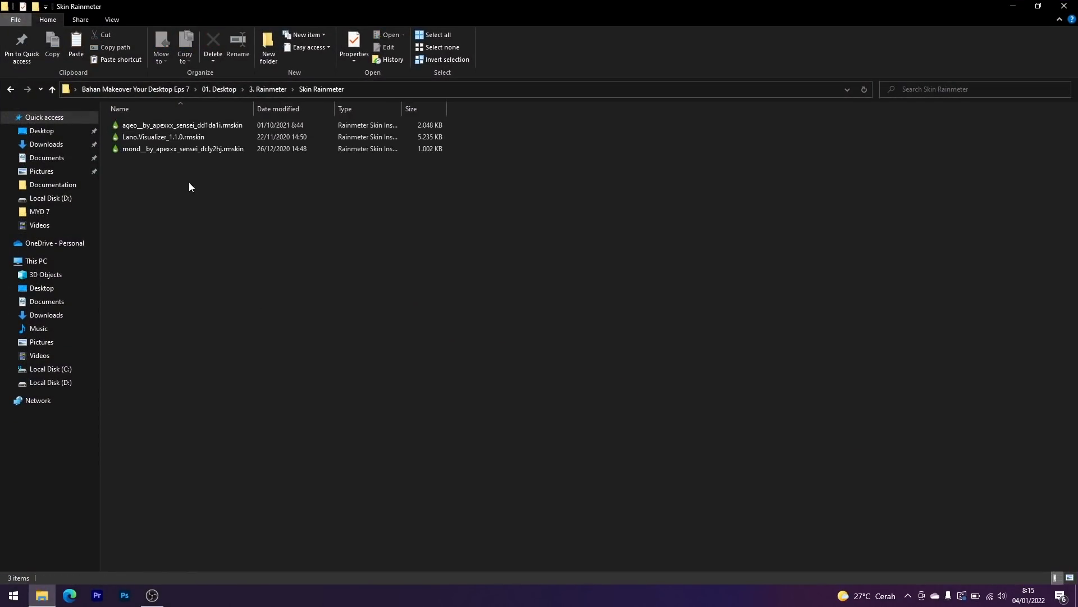
{"action": "double_click", "coordinate": [143, 127]}
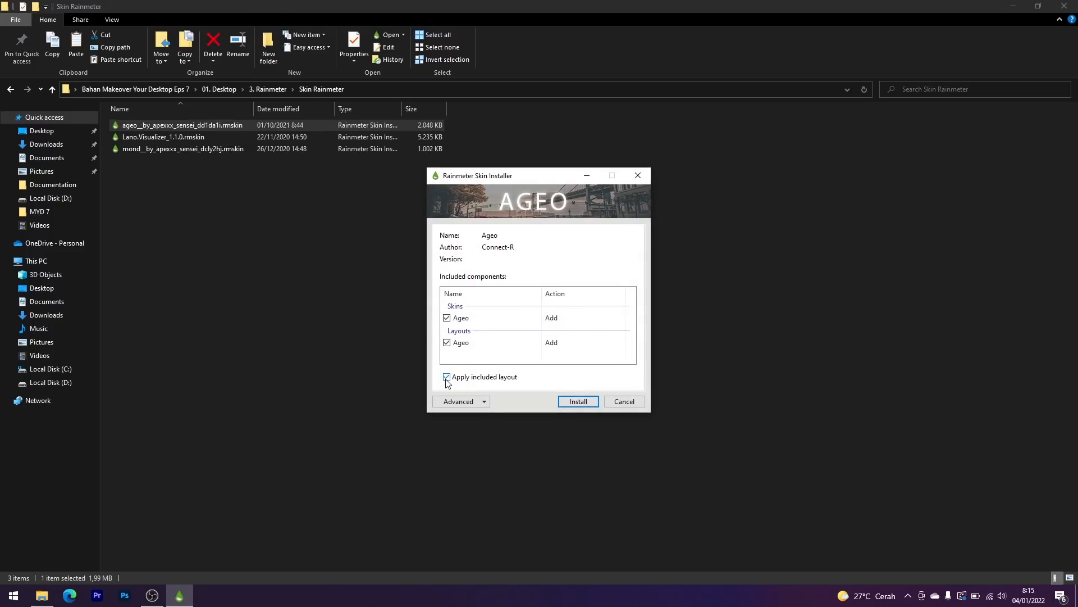
{"action": "left_click", "coordinate": [578, 401]}
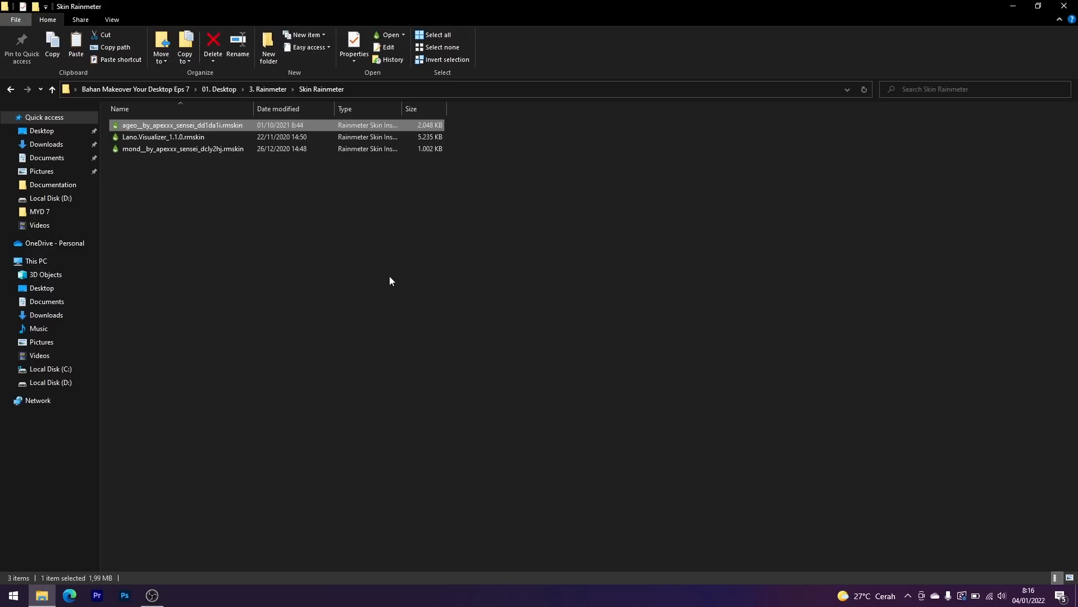
Step: Install the Lano Visualizer skin package without loading its skins and the Mond skin package without applying its layout
{"action": "double_click", "coordinate": [178, 137]}
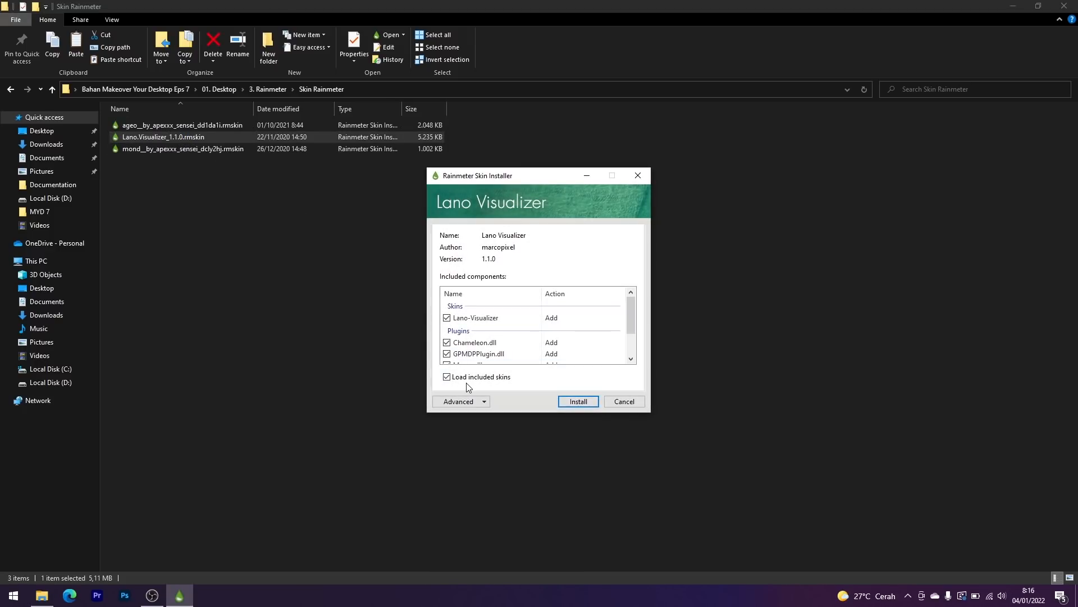
{"action": "left_click", "coordinate": [465, 383]}
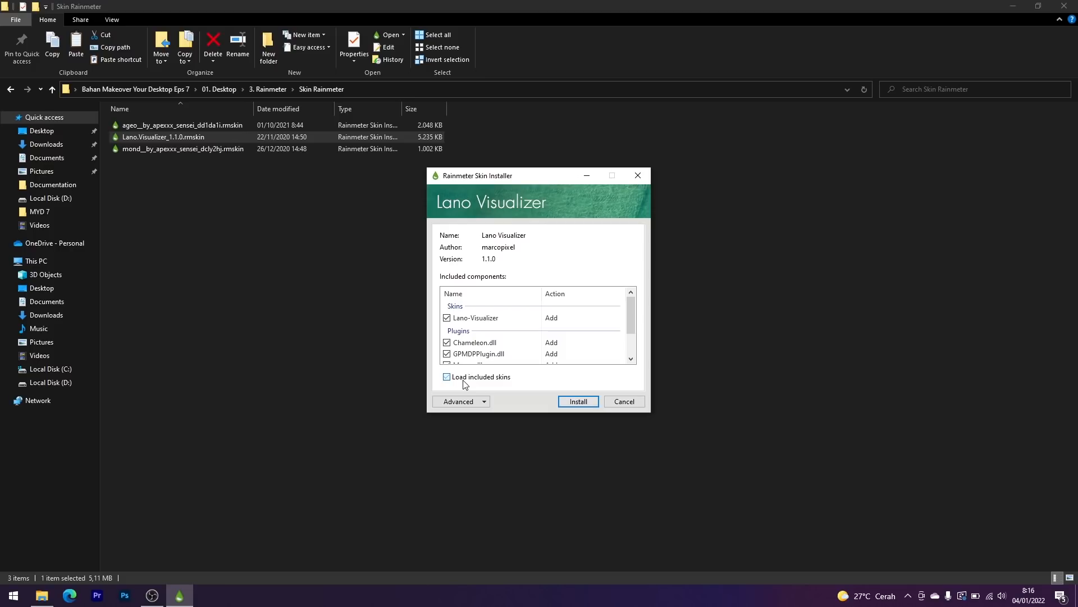
{"action": "left_click", "coordinate": [574, 401]}
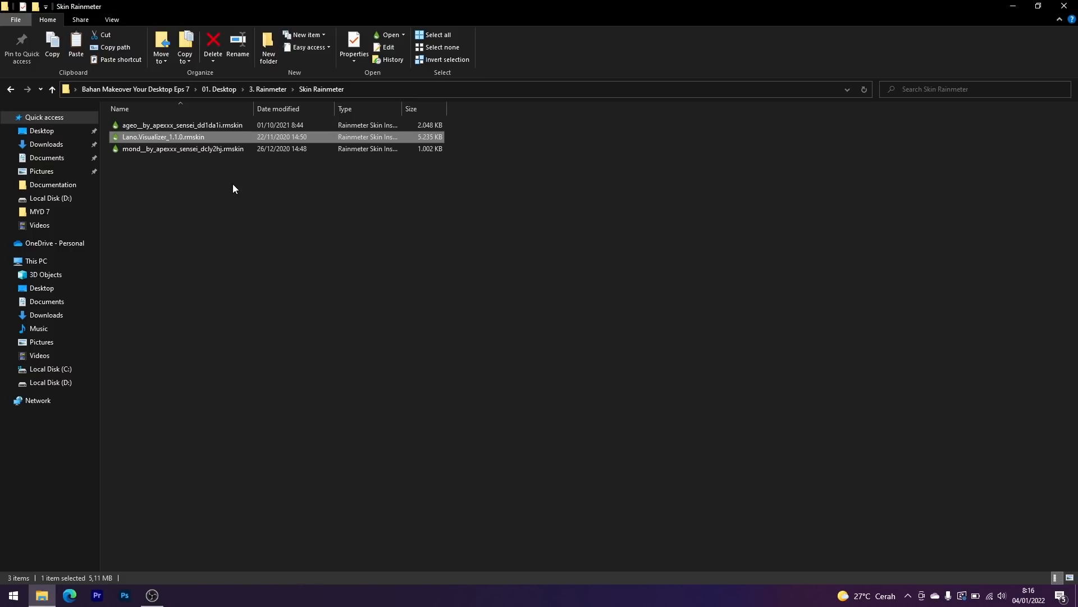
{"action": "double_click", "coordinate": [160, 150]}
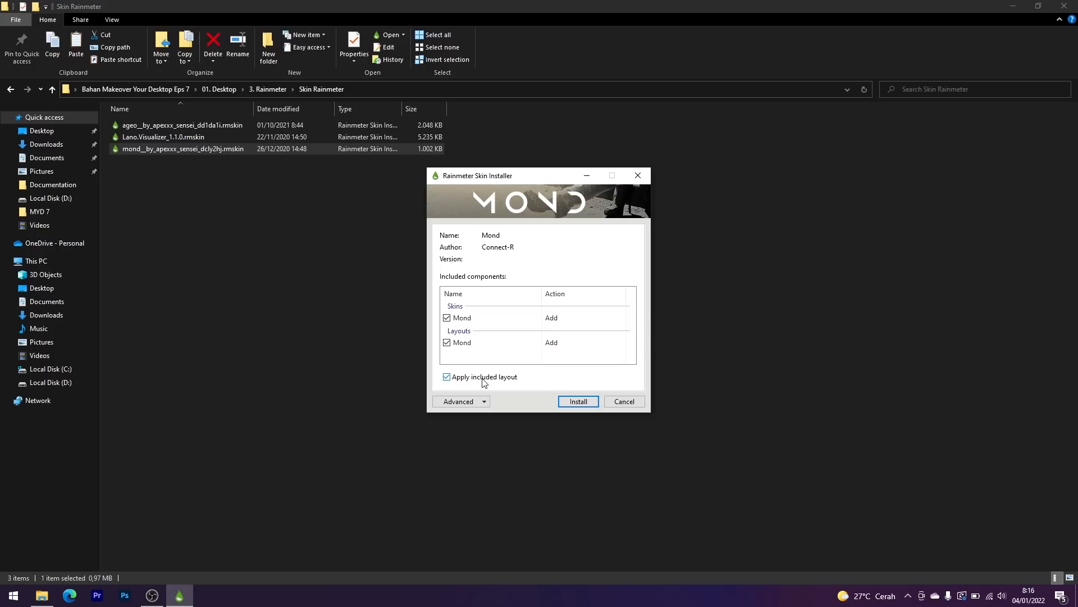
{"action": "left_click", "coordinate": [574, 403]}
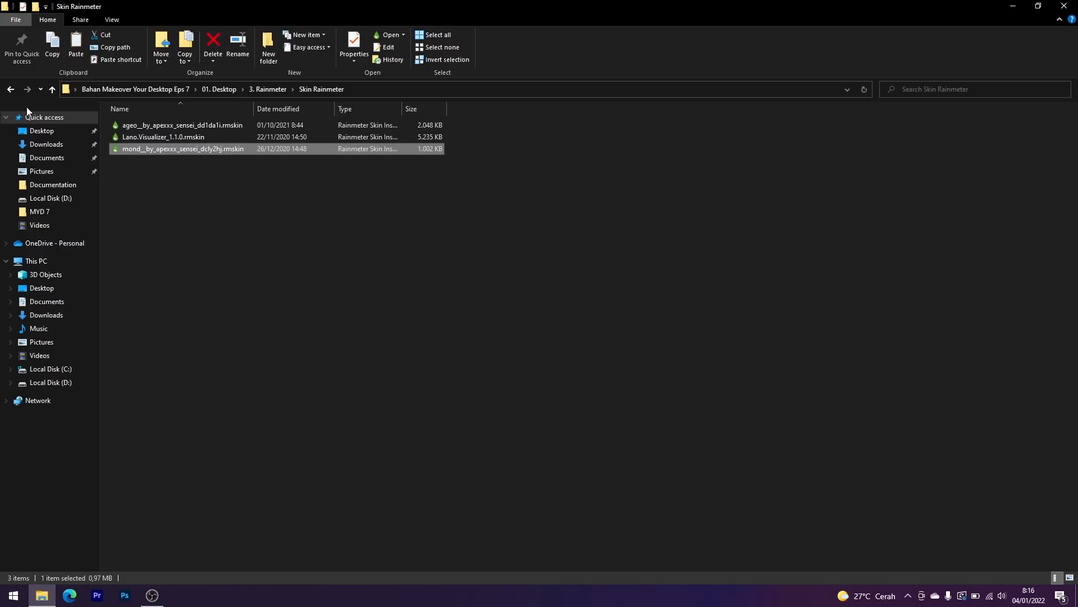
Step: Set the Wallpaper image from the 4. Wallpaper folder as the desktop background and minimize the folder window
{"action": "left_click", "coordinate": [11, 90]}
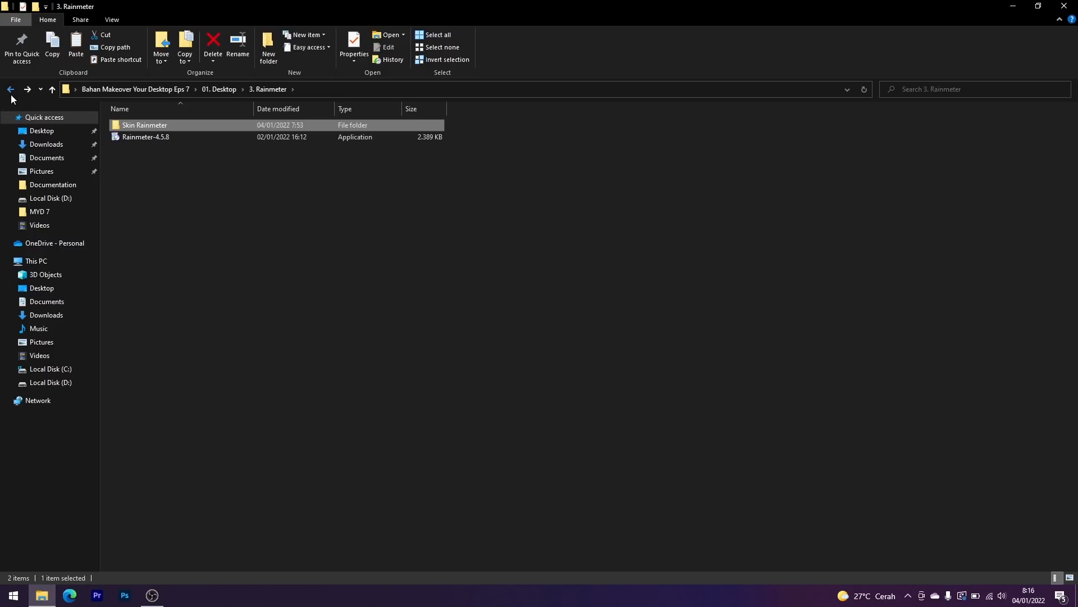
{"action": "left_click", "coordinate": [10, 90]}
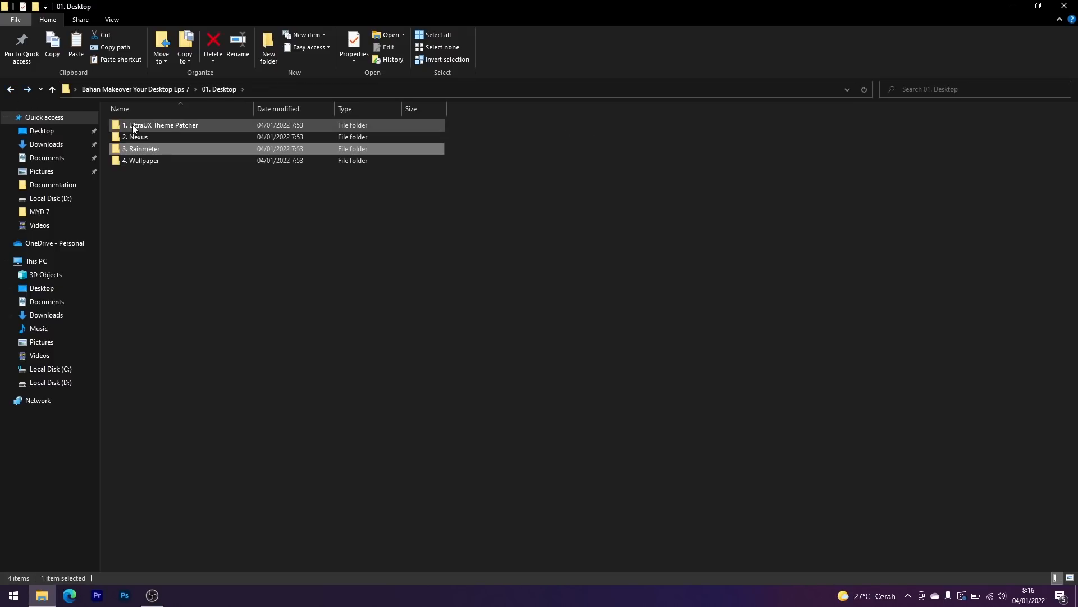
{"action": "double_click", "coordinate": [152, 162]}
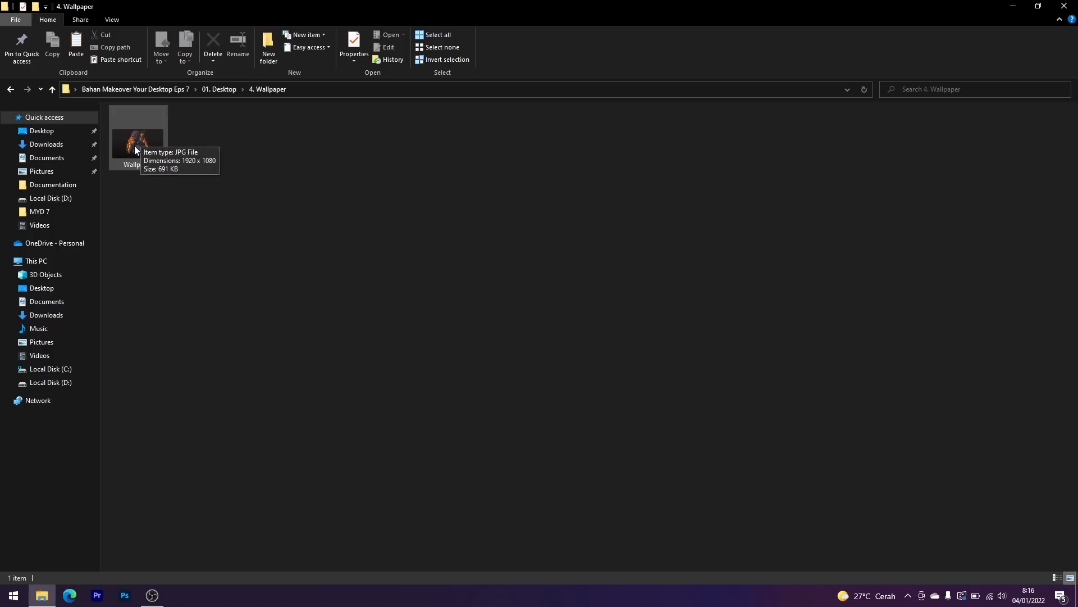
{"action": "left_click", "coordinate": [136, 143]}
{"action": "right_click", "coordinate": [136, 143]}
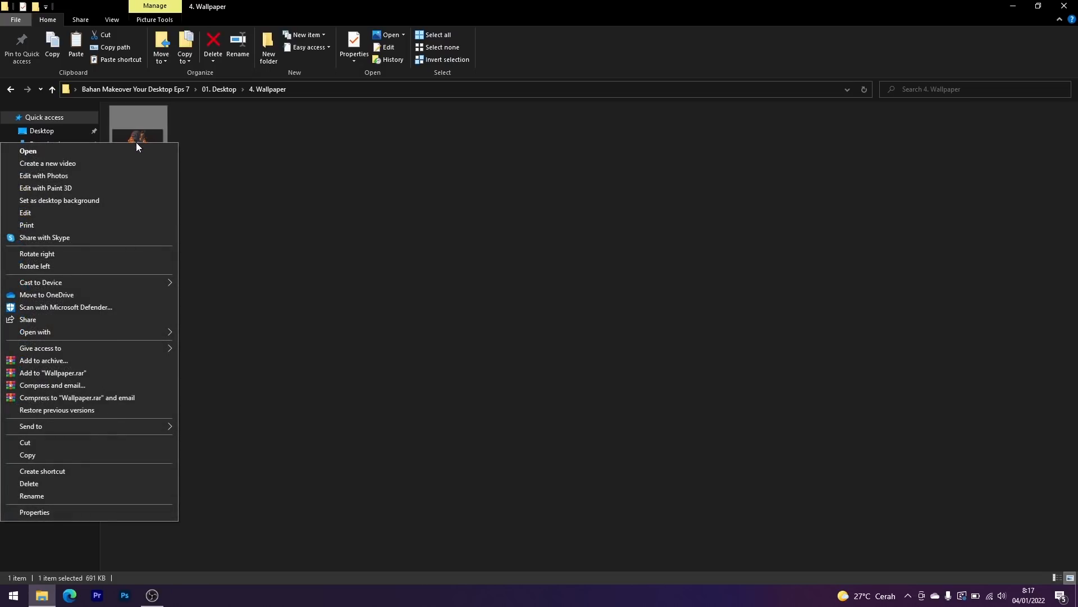
{"action": "left_click", "coordinate": [105, 201]}
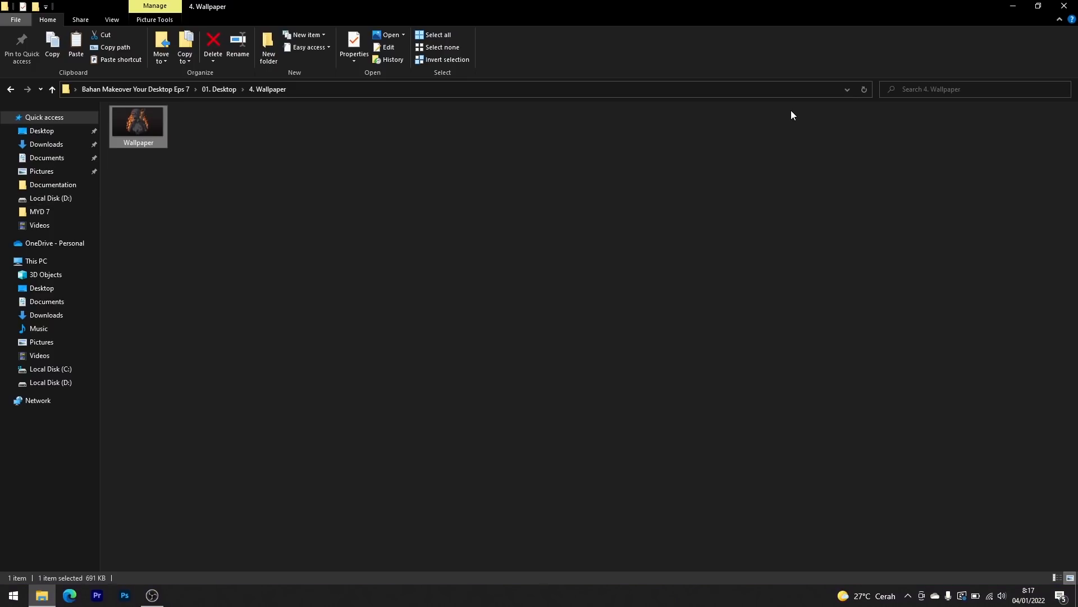
{"action": "left_click", "coordinate": [1006, 11]}
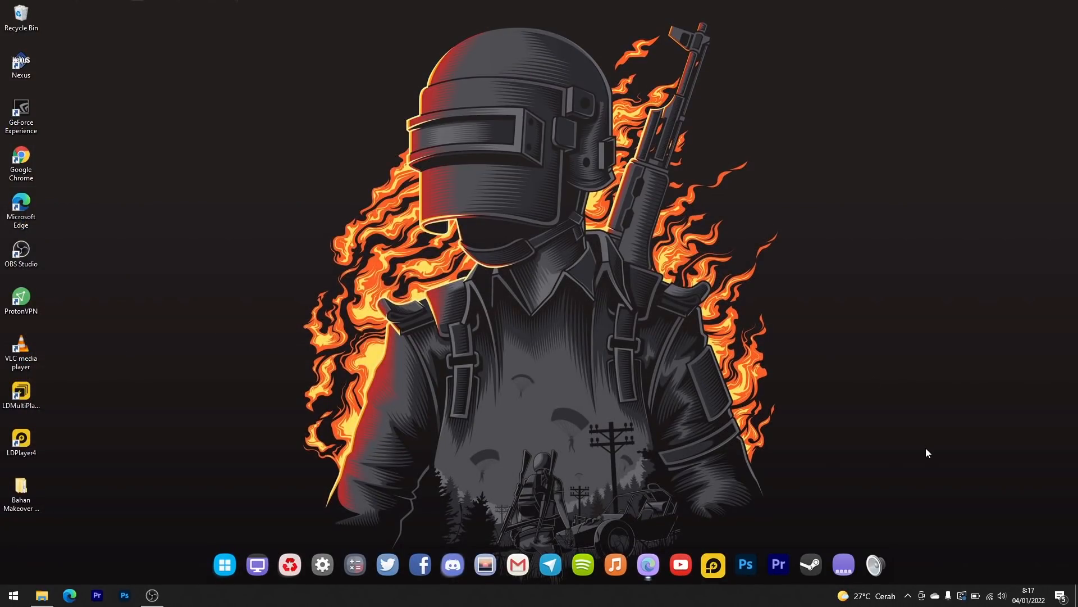
Step: Open Rainmeter's skin manager and load Time and Date.ini from the Ageo skin's Time and Date folder
{"action": "left_click", "coordinate": [908, 595]}
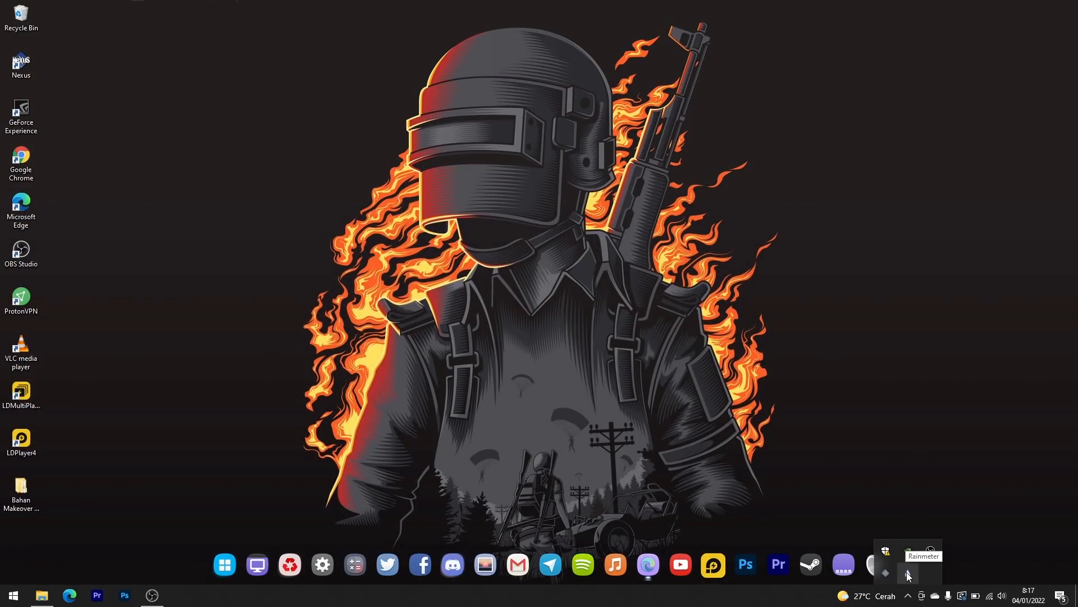
{"action": "left_click", "coordinate": [908, 573]}
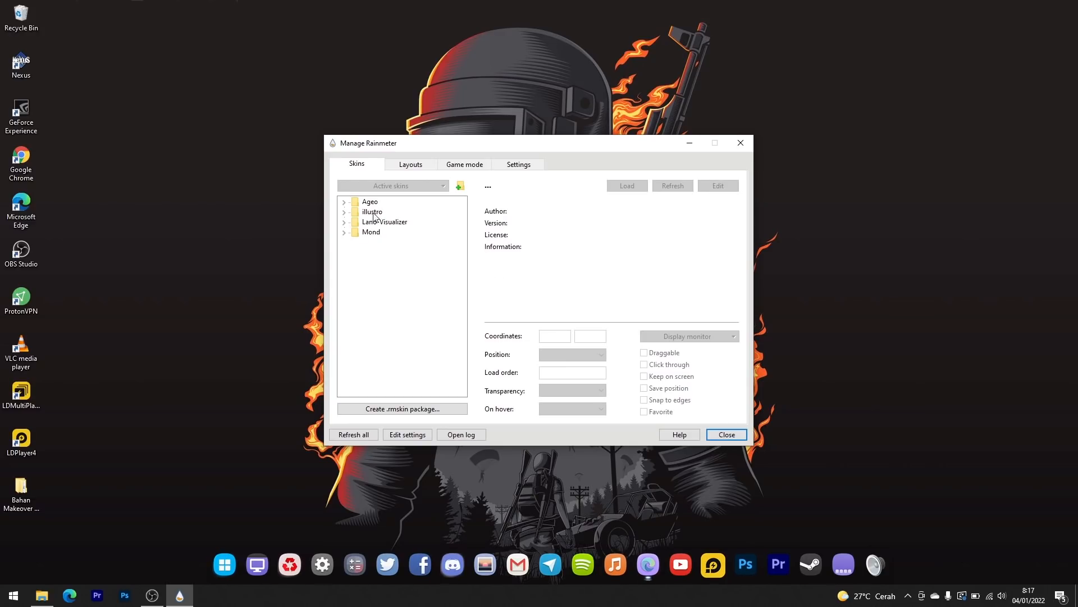
{"action": "left_click", "coordinate": [344, 202]}
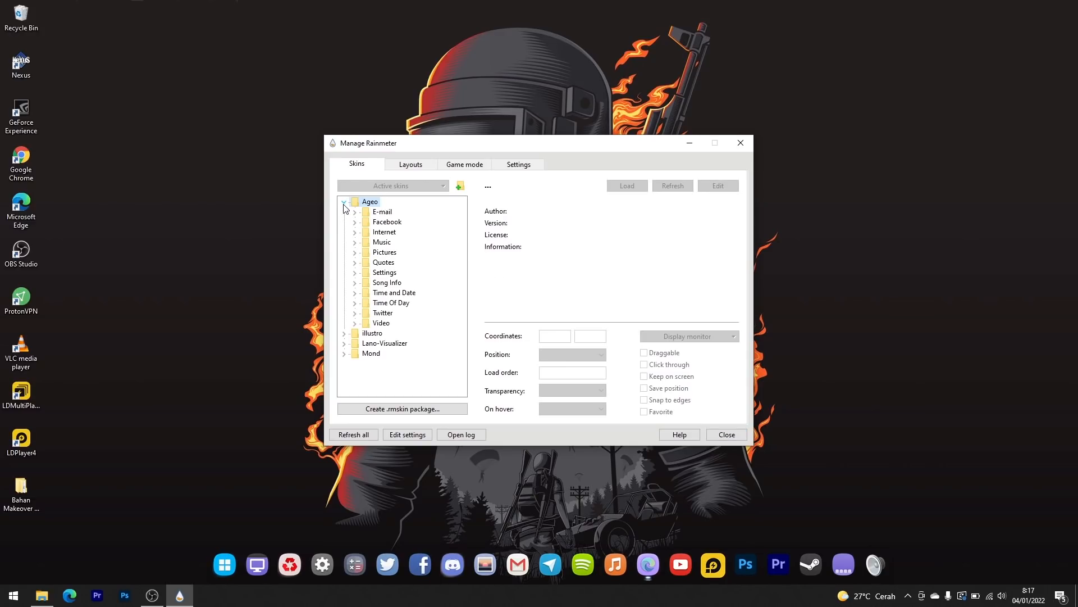
{"action": "left_click", "coordinate": [354, 293]}
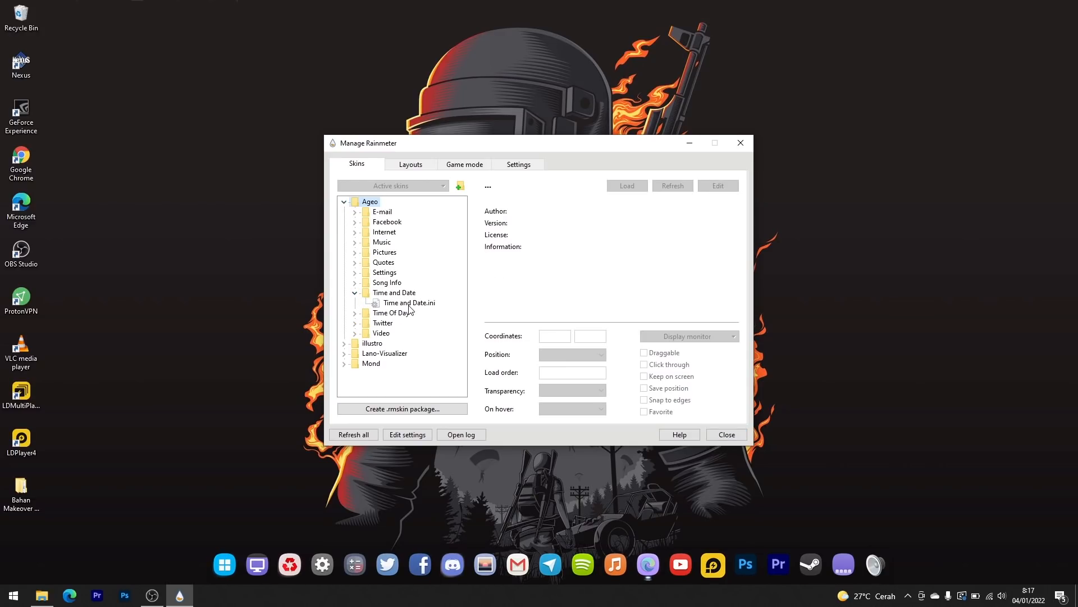
{"action": "double_click", "coordinate": [409, 304]}
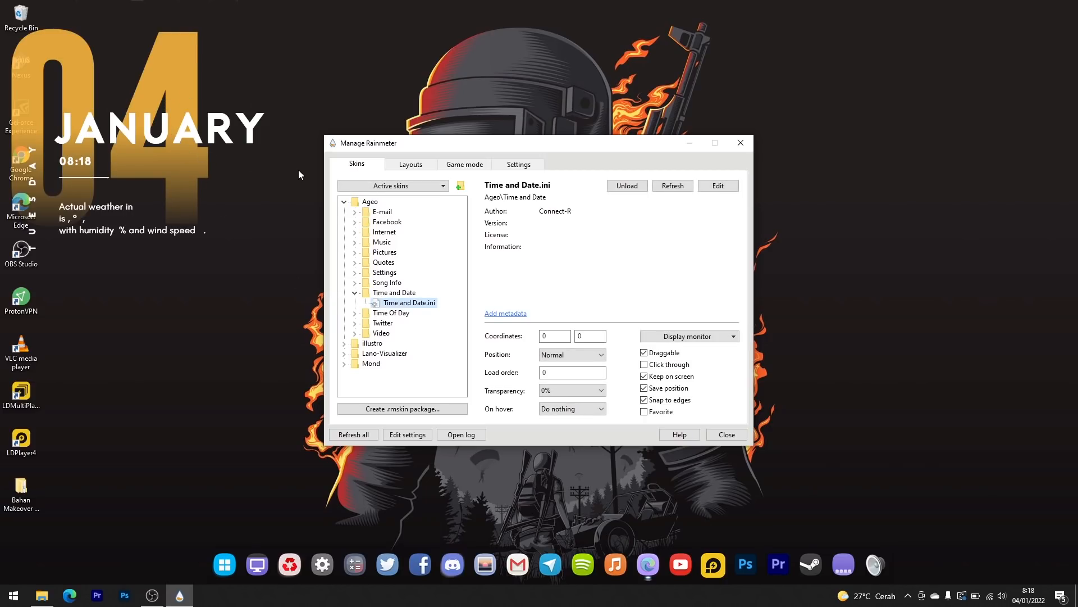
Step: Load visualizer.ini from Lano-Visualizer and move the dotted bar above the dock, to about 165, 483
{"action": "left_click", "coordinate": [345, 202]}
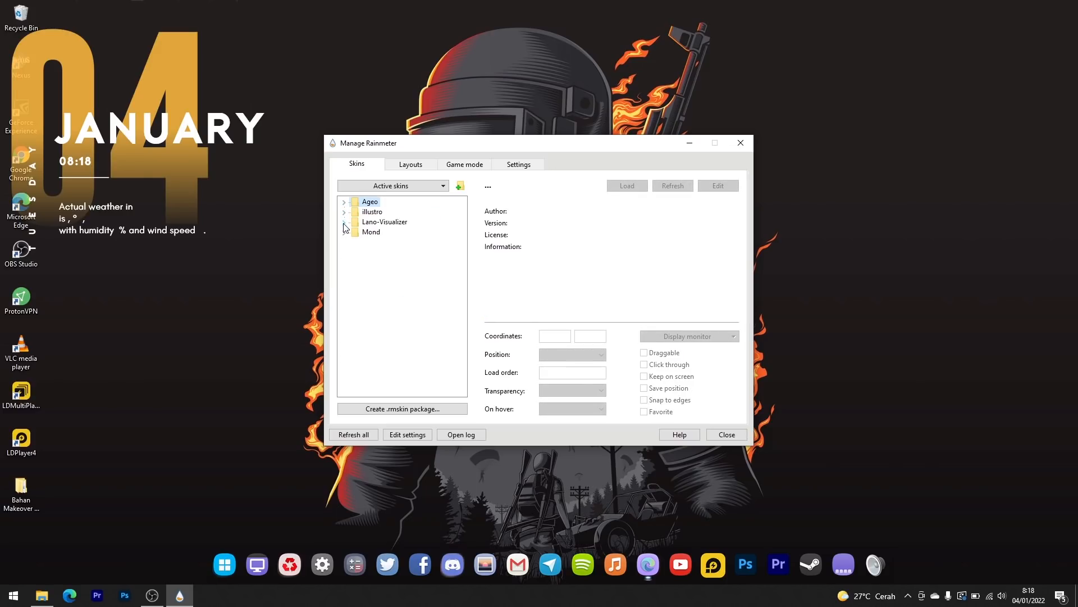
{"action": "left_click", "coordinate": [344, 222]}
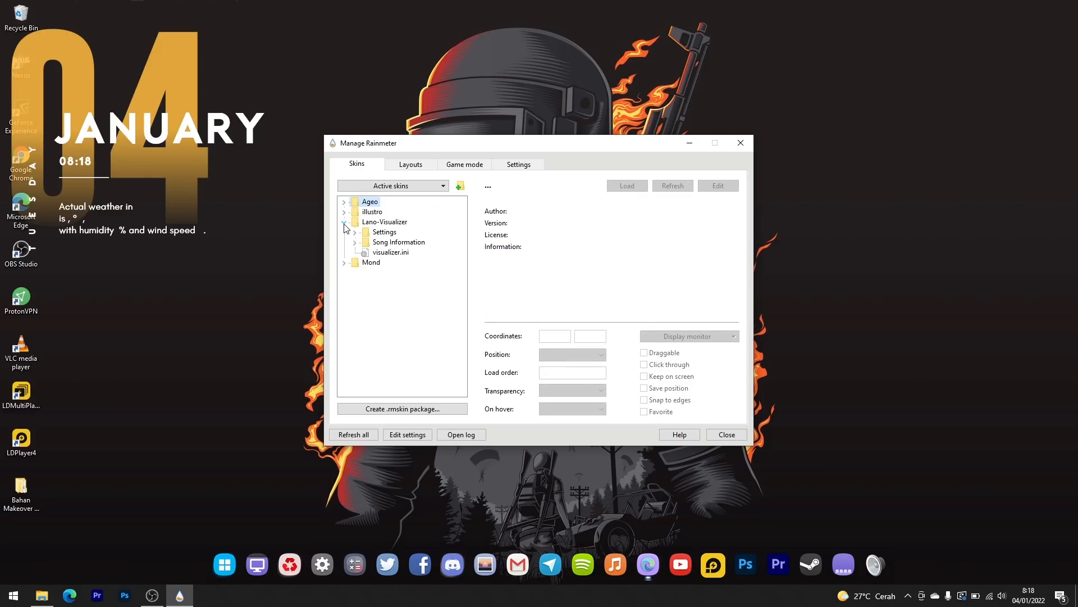
{"action": "double_click", "coordinate": [392, 252]}
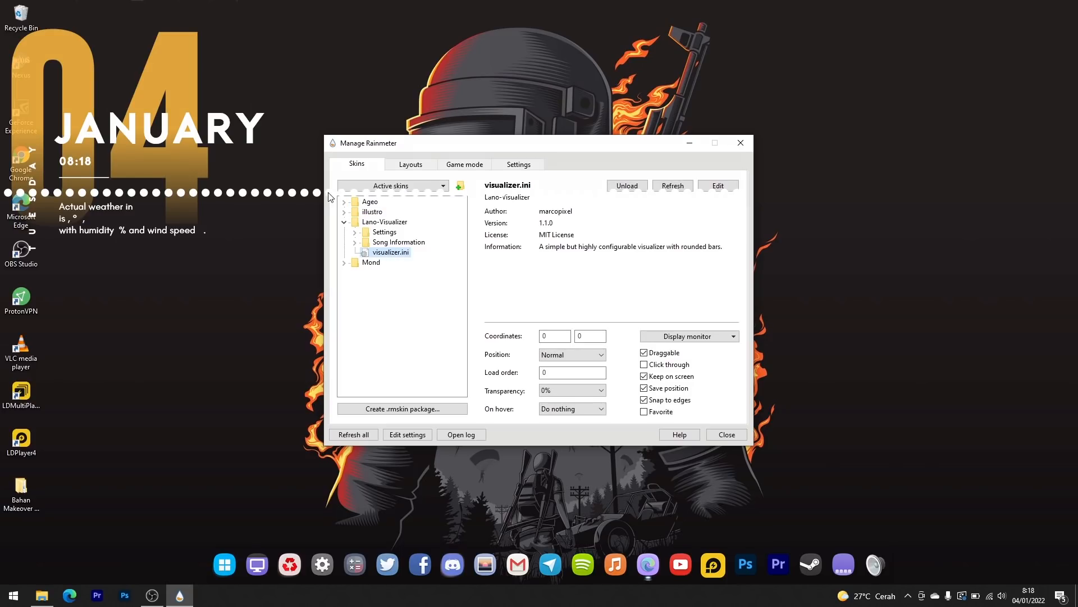
{"action": "left_click_drag", "start_coordinate": [318, 193], "coordinate": [412, 467]}
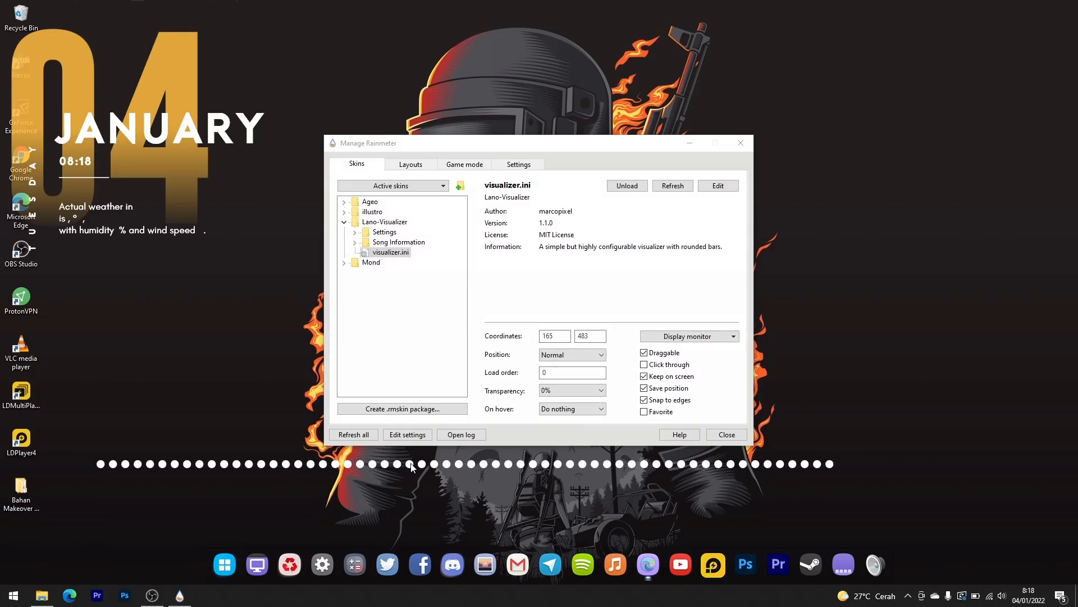
Step: Load Player.ini from the Mond skin and move the player beside the wallpaper figure's rifle, to about 1258, 426
{"action": "left_click", "coordinate": [344, 263]}
{"action": "left_click", "coordinate": [355, 283]}
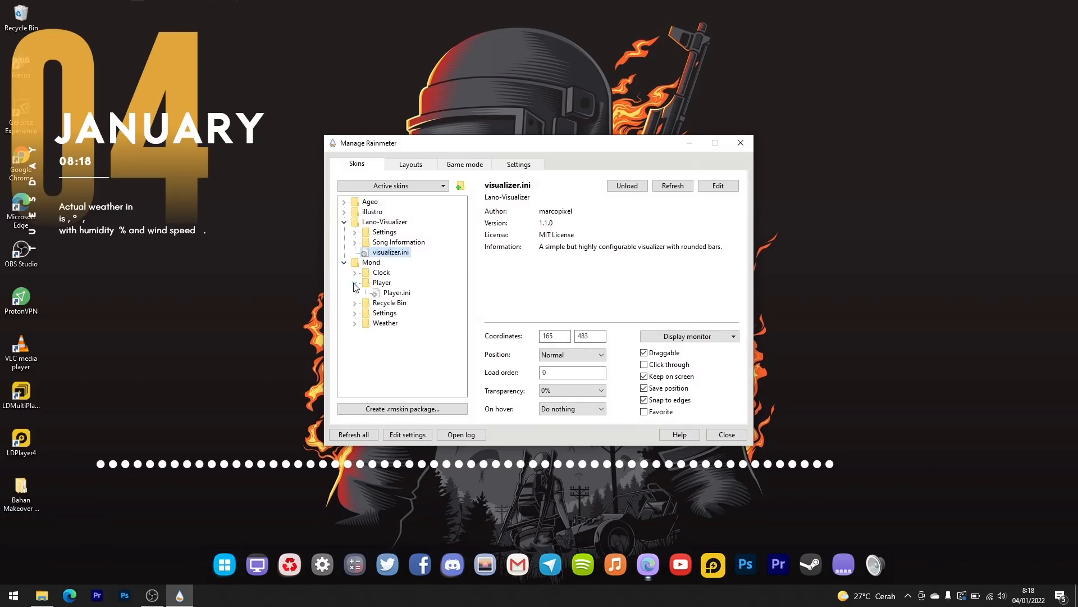
{"action": "double_click", "coordinate": [397, 293]}
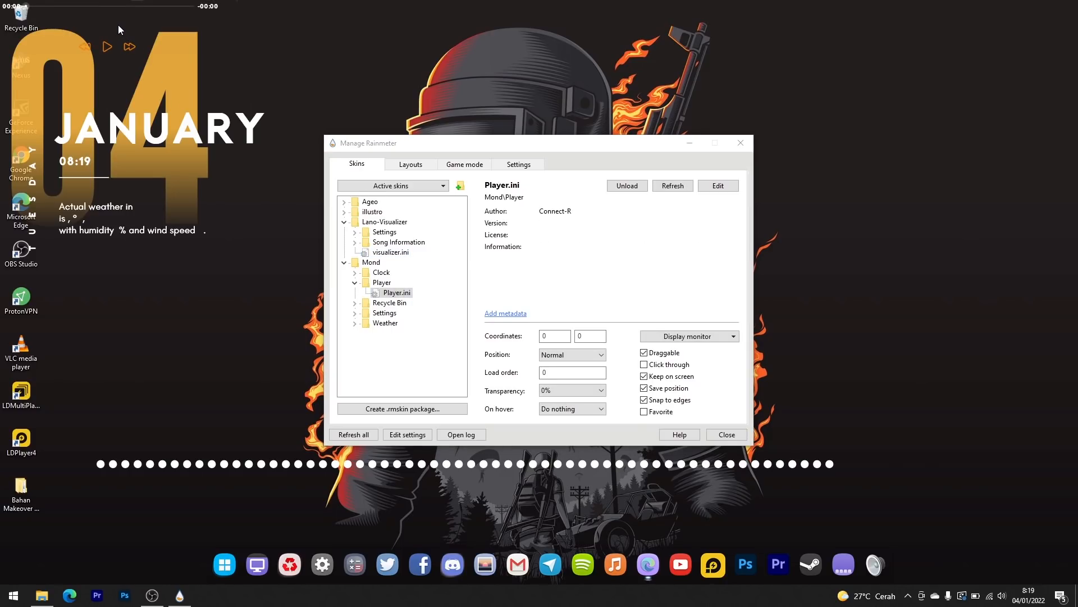
{"action": "left_click_drag", "start_coordinate": [113, 22], "coordinate": [777, 238]}
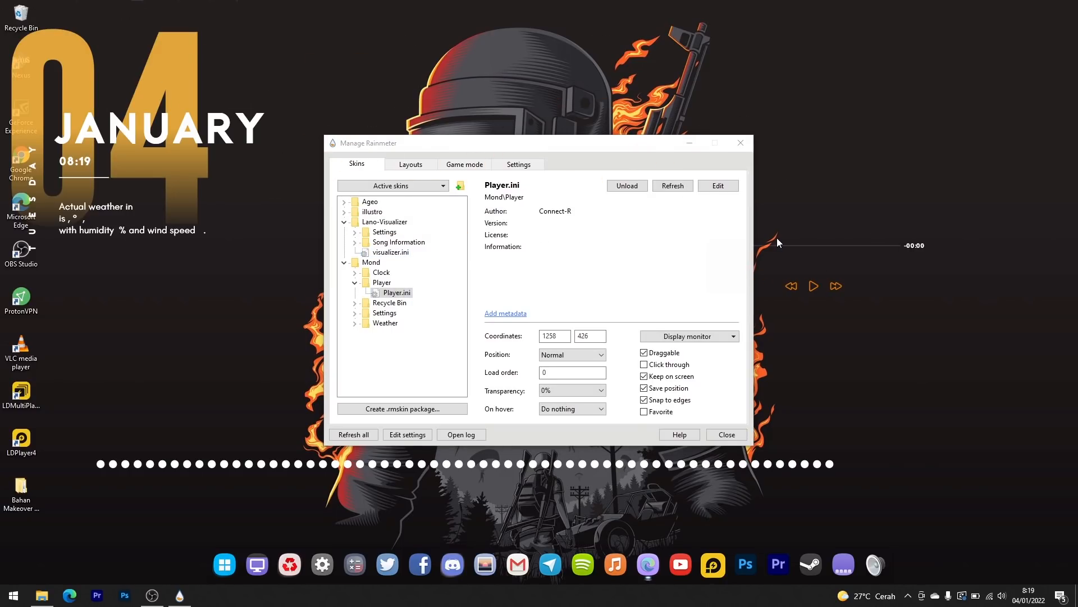
Step: Minimize the Rainmeter manager and move the Time and Date skin clear of the desktop icons, vertically centred between them and the wallpaper figure
{"action": "left_click", "coordinate": [688, 145]}
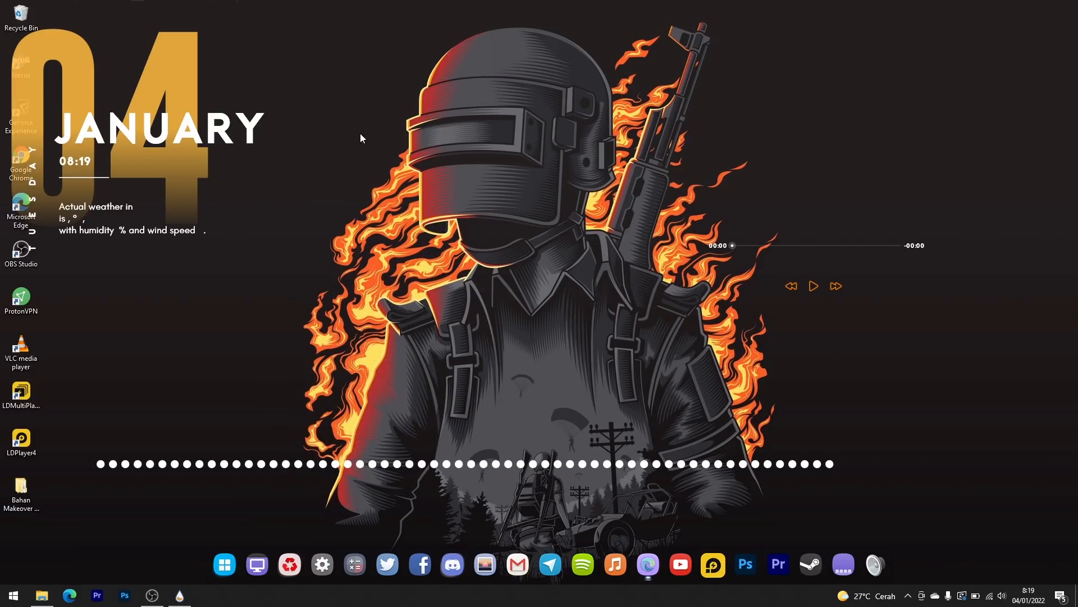
{"action": "left_click_drag", "start_coordinate": [222, 130], "coordinate": [281, 199]}
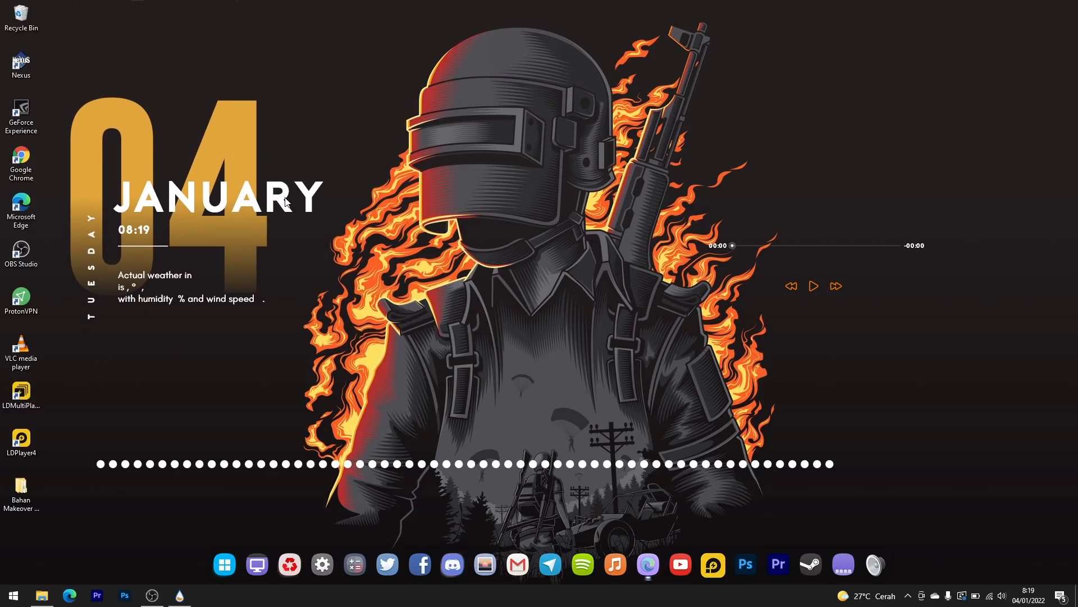
{"action": "left_click_drag", "start_coordinate": [278, 202], "coordinate": [274, 252]}
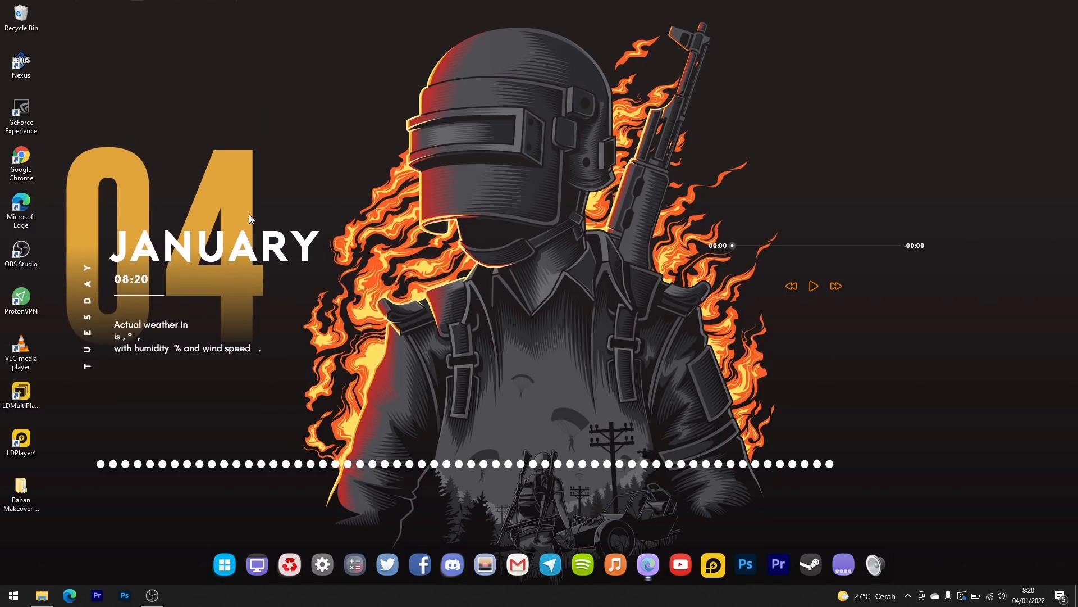
Step: Load the Ageo skin's Settings.ini from the Time and Date skin on the desktop
{"action": "right_click", "coordinate": [232, 188]}
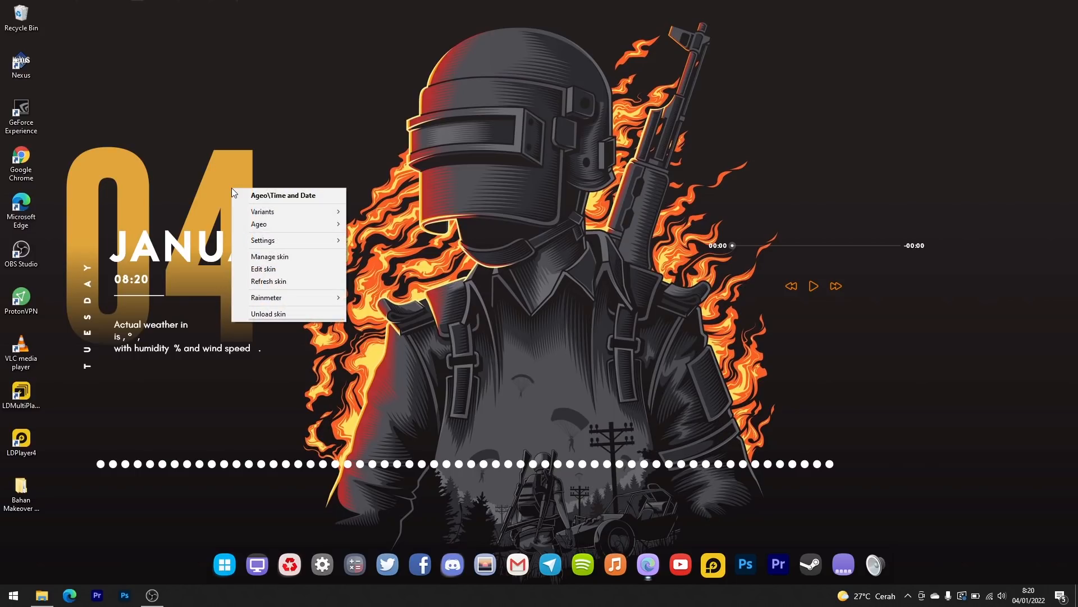
{"action": "mouse_move", "coordinate": [289, 223]}
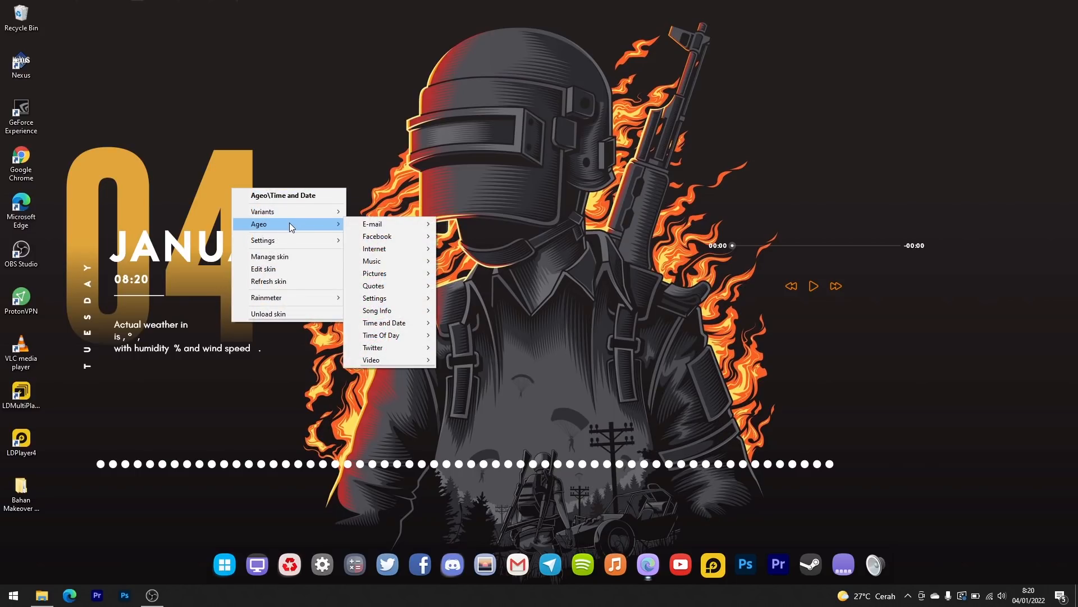
{"action": "mouse_move", "coordinate": [400, 298]}
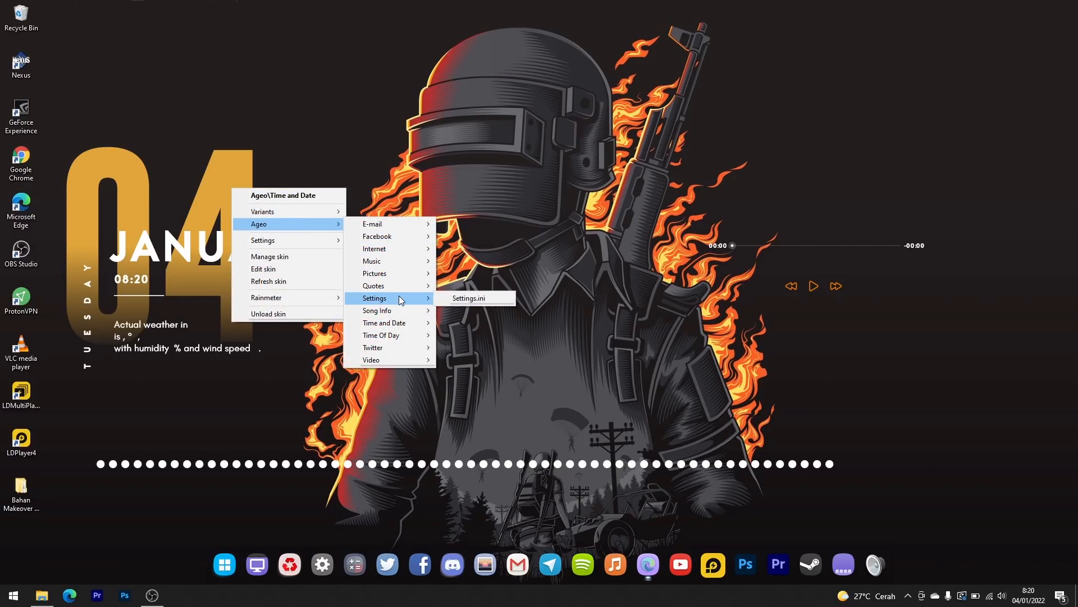
{"action": "left_click", "coordinate": [453, 301]}
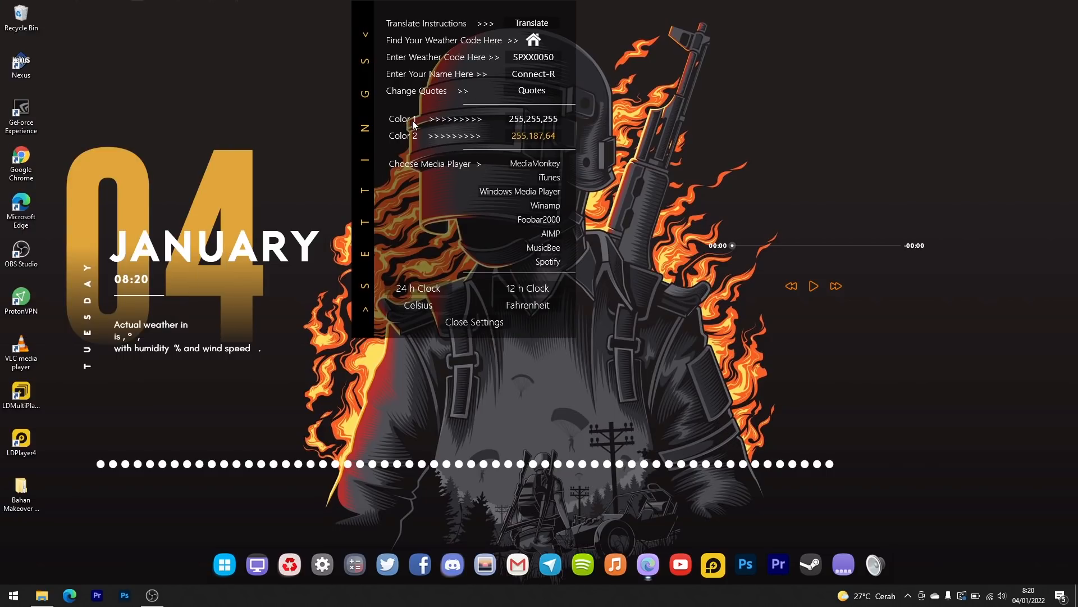
Step: Try red (255,0,0) as Color 1 in the Ageo settings and restore it to white (255,255,255)
{"action": "left_click", "coordinate": [535, 124]}
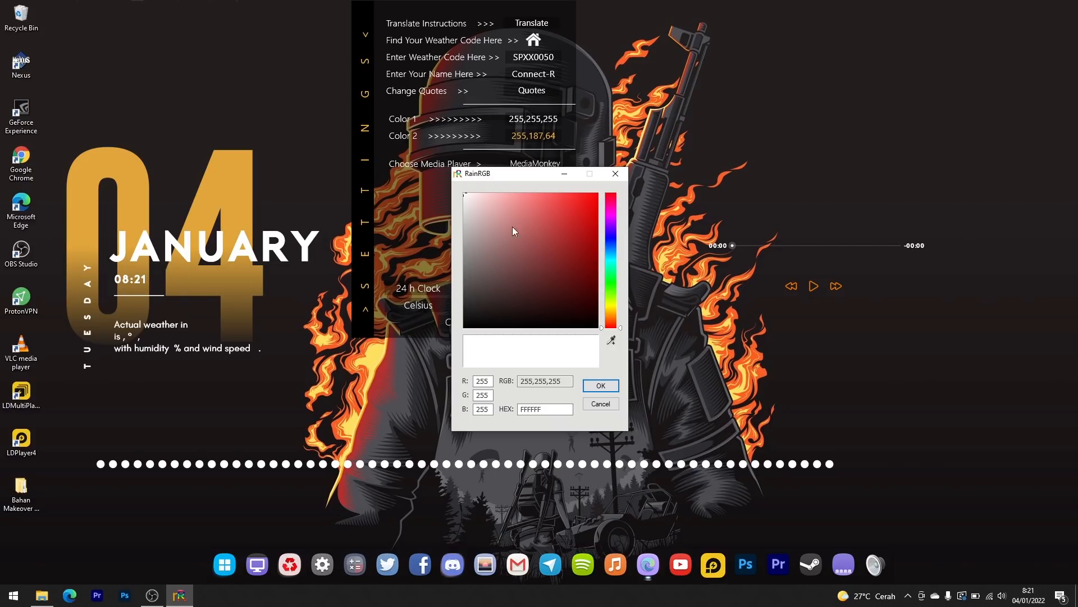
{"action": "left_click_drag", "start_coordinate": [498, 262], "coordinate": [621, 174]}
{"action": "left_click", "coordinate": [601, 386]}
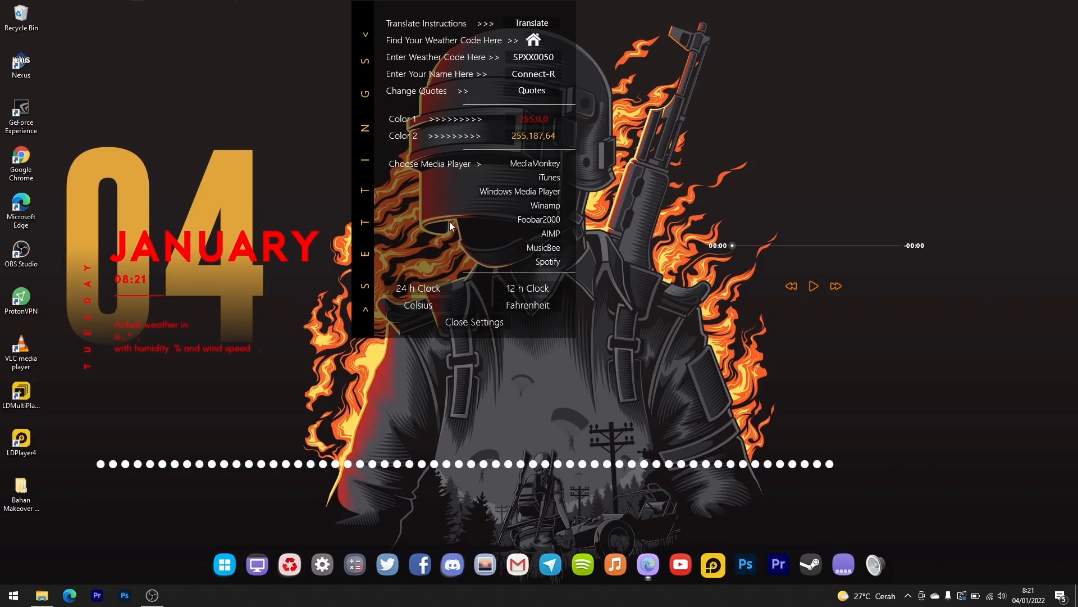
{"action": "left_click", "coordinate": [529, 121]}
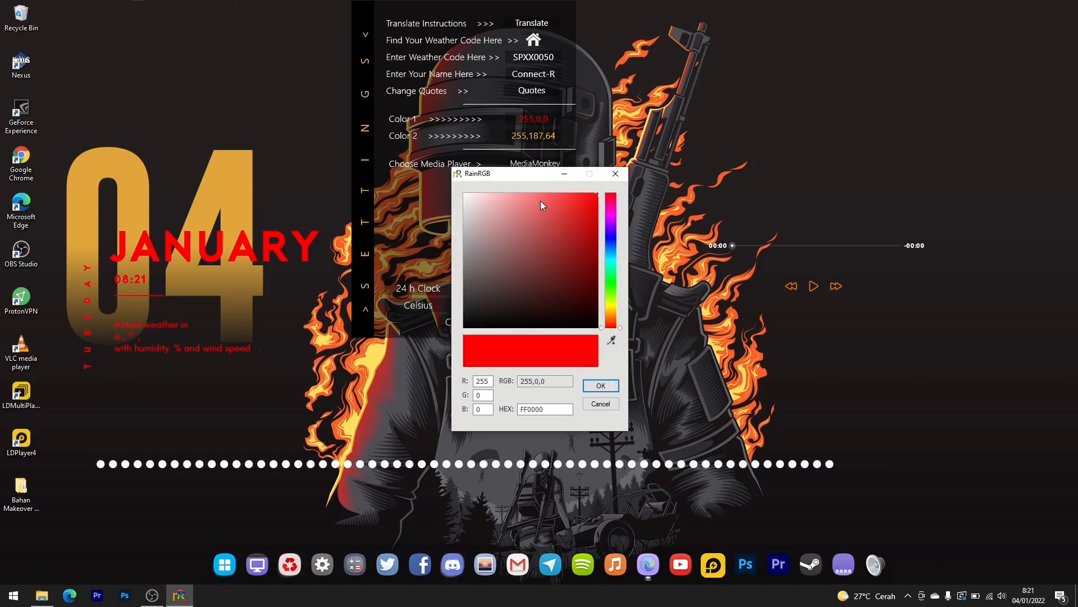
{"action": "left_click_drag", "start_coordinate": [502, 221], "coordinate": [456, 190]}
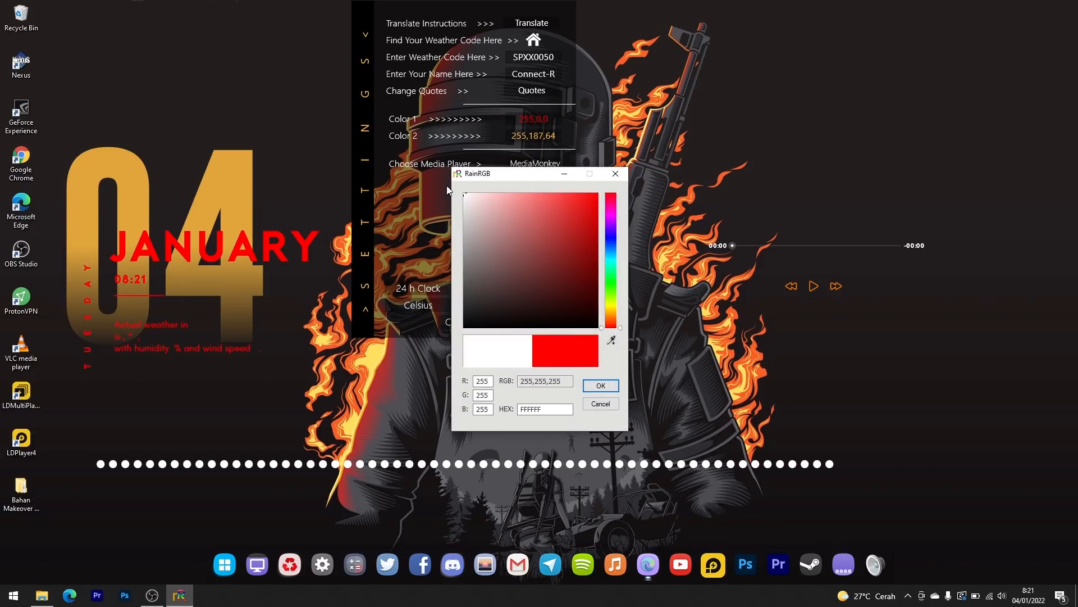
{"action": "left_click", "coordinate": [599, 386]}
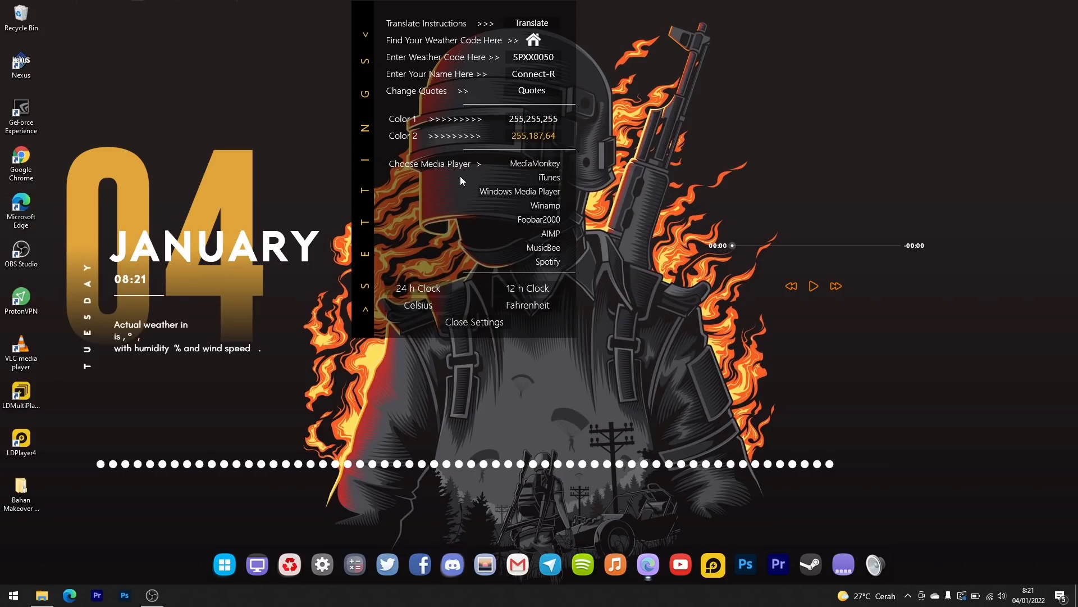
Step: Close the Ageo settings and move the Mond player down into the empty area beside the wallpaper figure, clear of the flames
{"action": "left_click", "coordinate": [483, 323]}
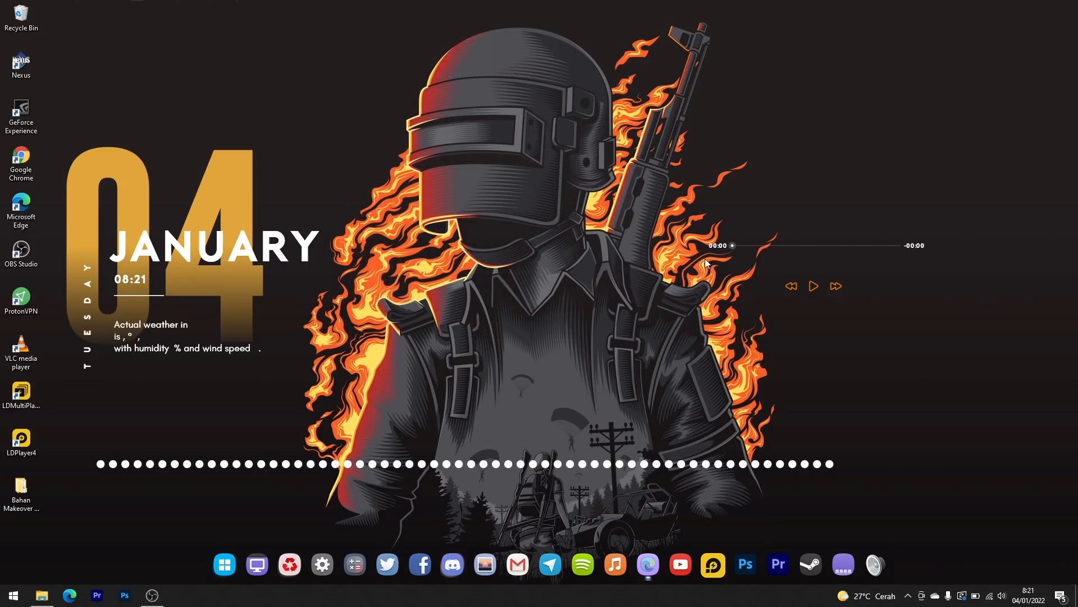
{"action": "left_click_drag", "start_coordinate": [718, 249], "coordinate": [822, 341]}
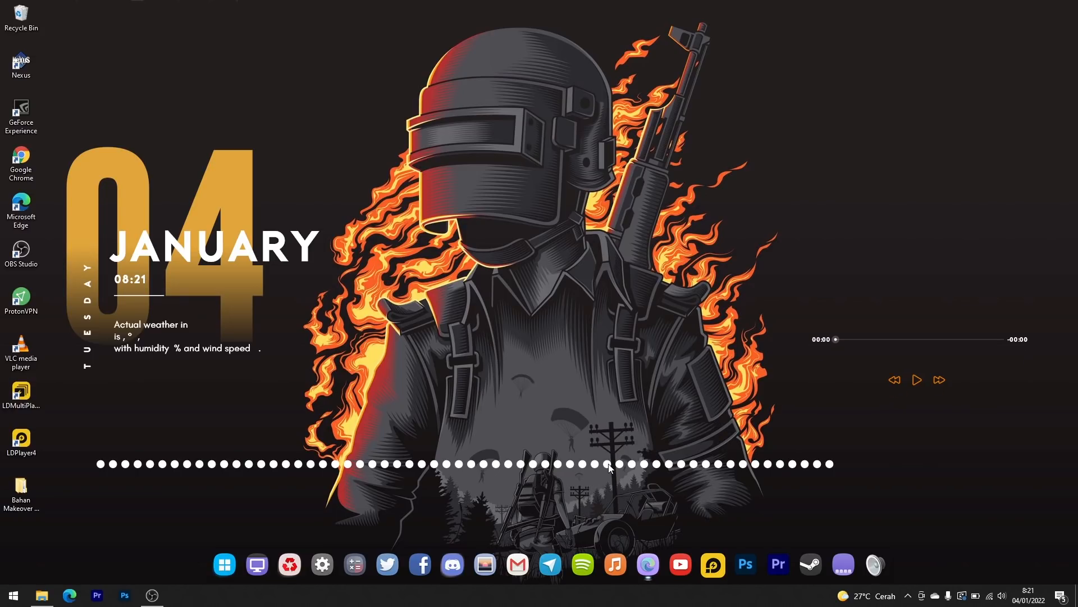
Step: Open the Lano-Visualizer settings, set the visualizer scale to 0.57 and reduce the song information scale
{"action": "left_click_drag", "start_coordinate": [608, 466], "coordinate": [664, 399]}
{"action": "right_click", "coordinate": [664, 399]}
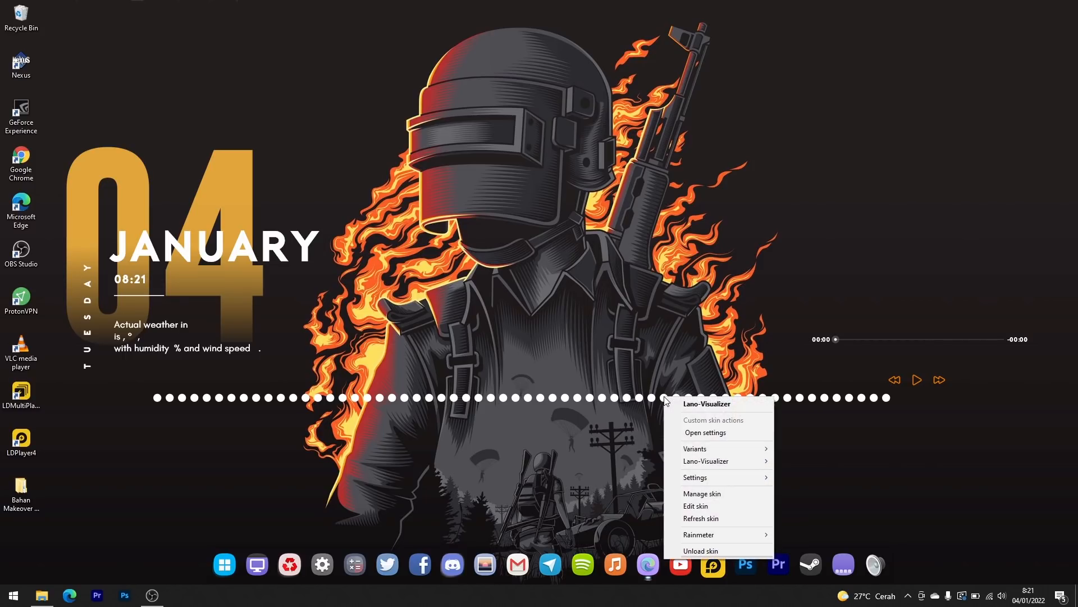
{"action": "left_click", "coordinate": [705, 433]}
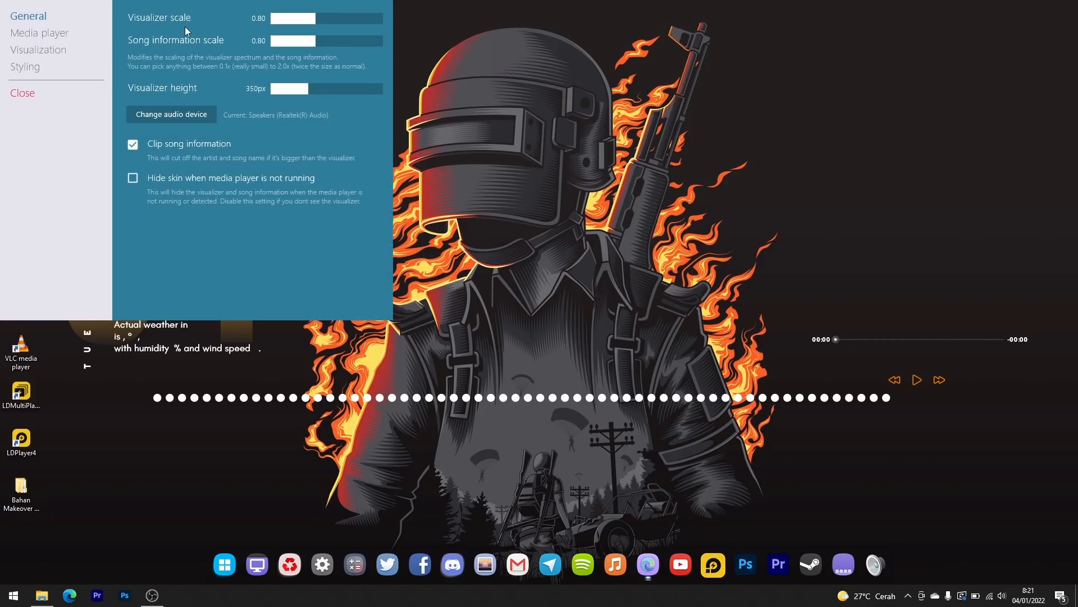
{"action": "left_click_drag", "start_coordinate": [314, 18], "coordinate": [303, 21]}
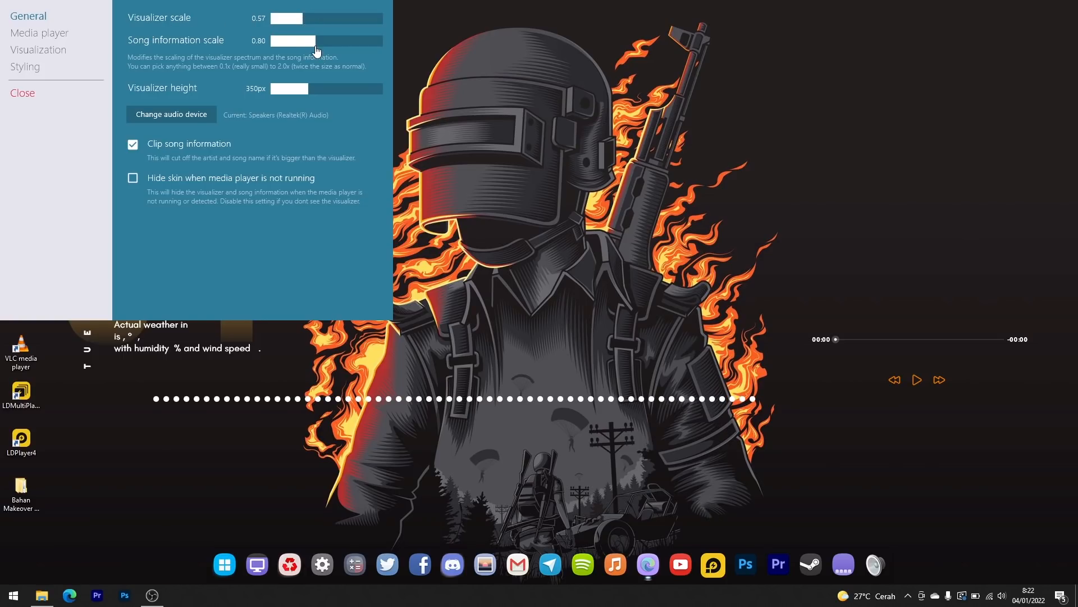
{"action": "left_click_drag", "start_coordinate": [313, 42], "coordinate": [298, 42]}
Step: Set the Lano-Visualizer bar width to 14px, the bar gap to 8px and the bar count to 35
{"action": "left_click", "coordinate": [60, 52]}
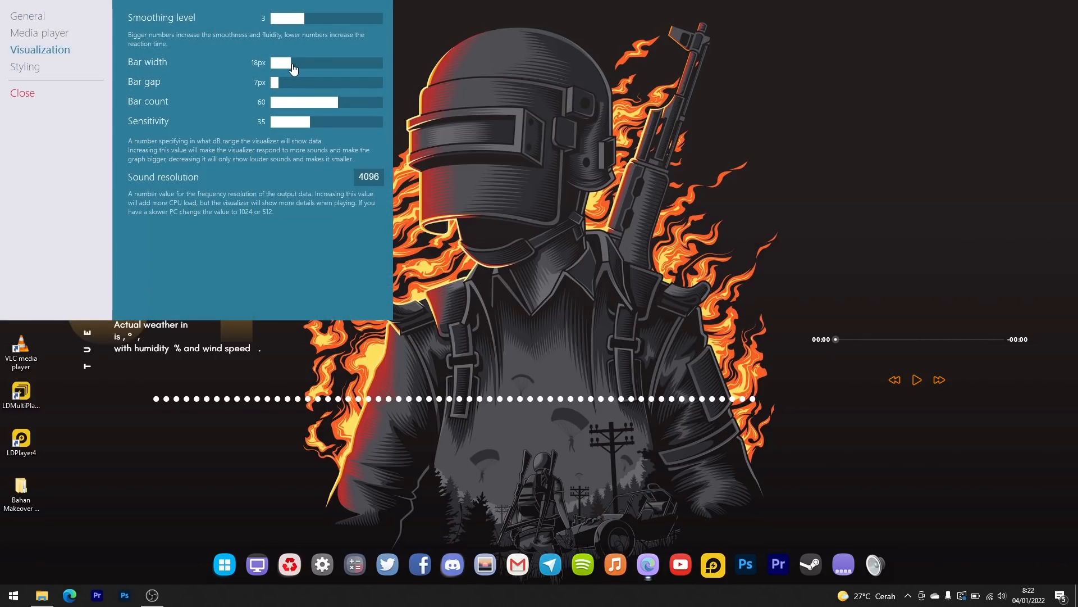
{"action": "left_click_drag", "start_coordinate": [292, 68], "coordinate": [288, 68]}
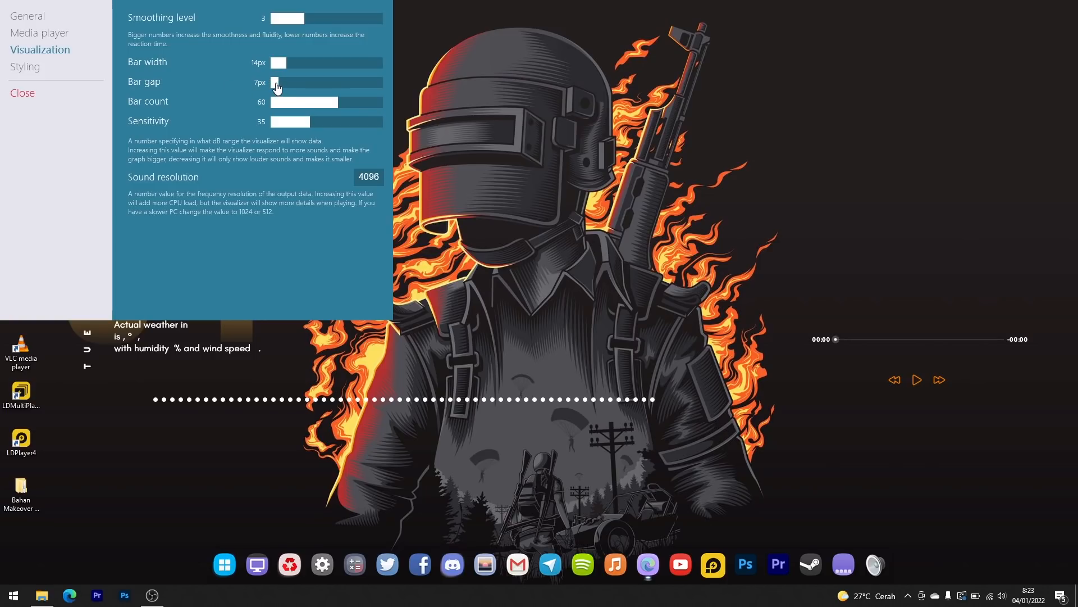
{"action": "left_click_drag", "start_coordinate": [277, 85], "coordinate": [287, 88]}
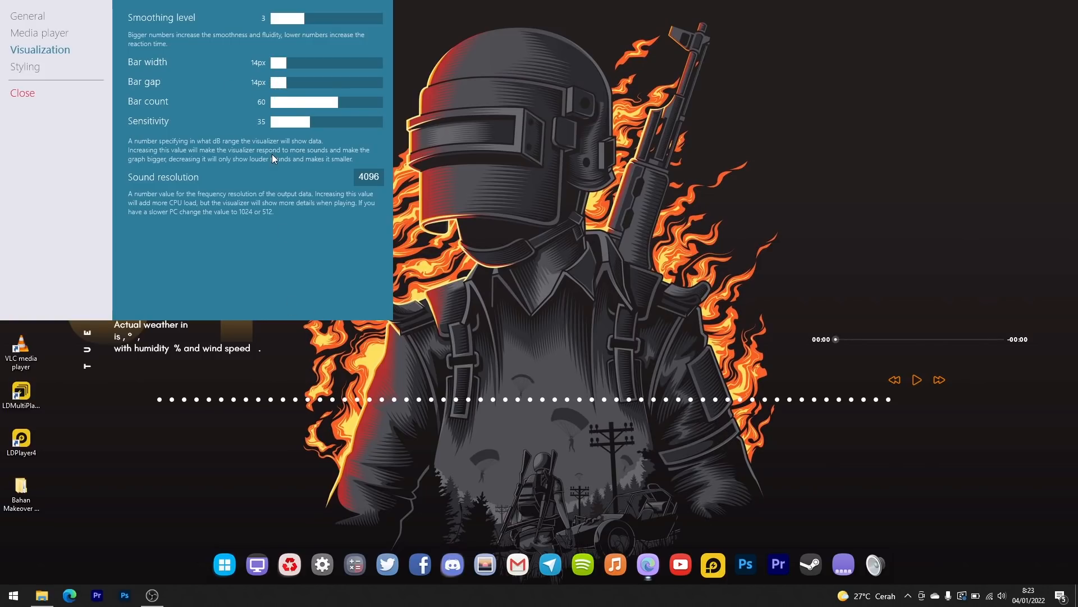
{"action": "left_click_drag", "start_coordinate": [285, 87], "coordinate": [279, 87]}
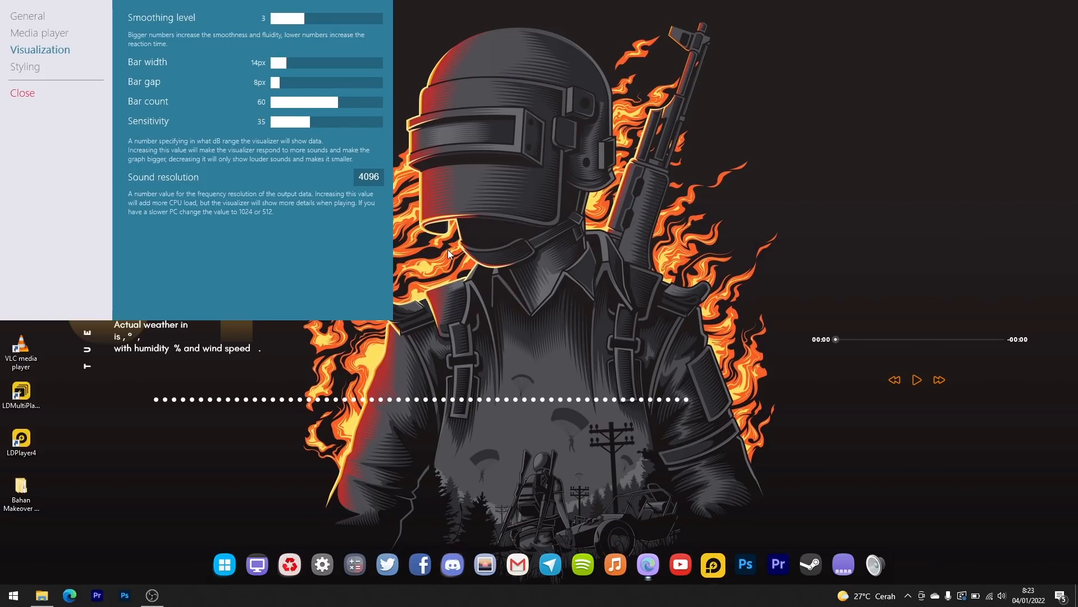
{"action": "left_click", "coordinate": [310, 101]}
Step: Place the visualizer just above the Mond player, reduce its bar count to roughly match the player's width, and close the visualizer settings
{"action": "left_click_drag", "start_coordinate": [289, 412], "coordinate": [898, 293]}
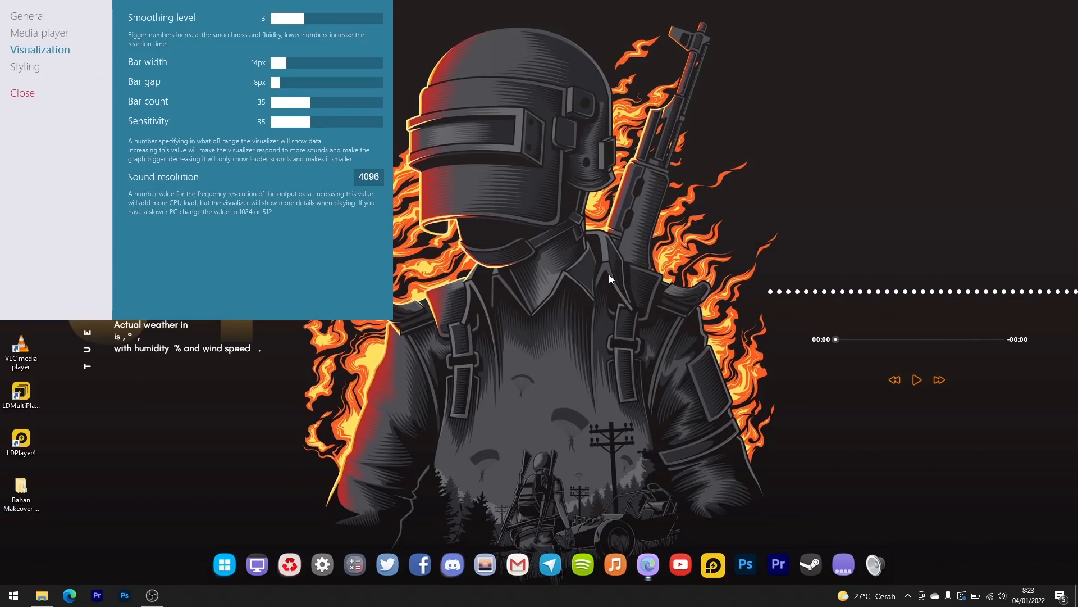
{"action": "left_click_drag", "start_coordinate": [333, 105], "coordinate": [301, 106]}
{"action": "left_click_drag", "start_coordinate": [301, 107], "coordinate": [303, 106]}
{"action": "left_click_drag", "start_coordinate": [798, 293], "coordinate": [831, 321]}
{"action": "left_click", "coordinate": [48, 39]}
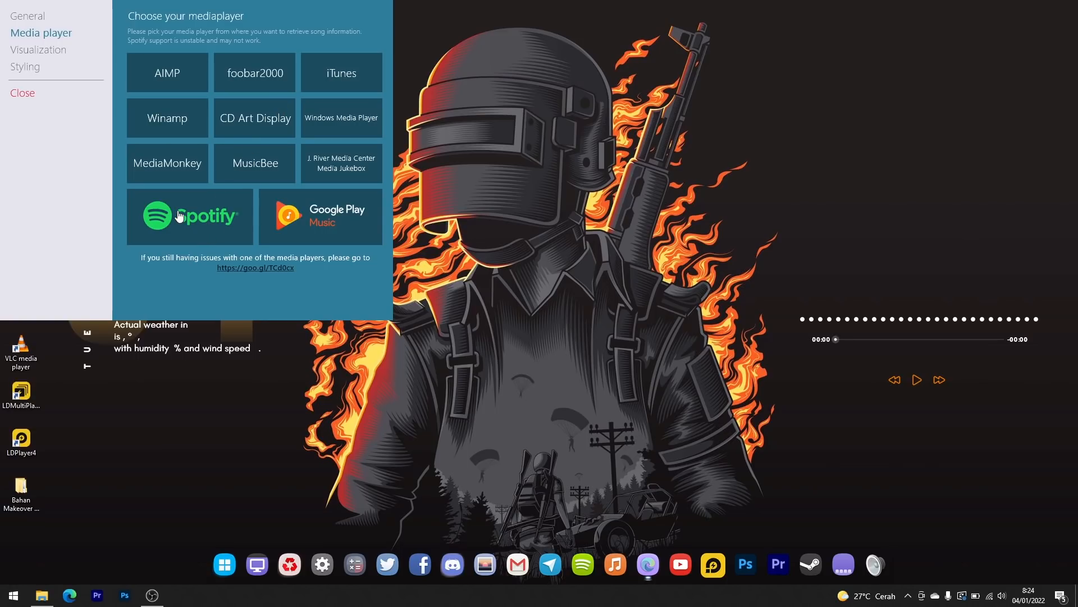
{"action": "left_click", "coordinate": [22, 94]}
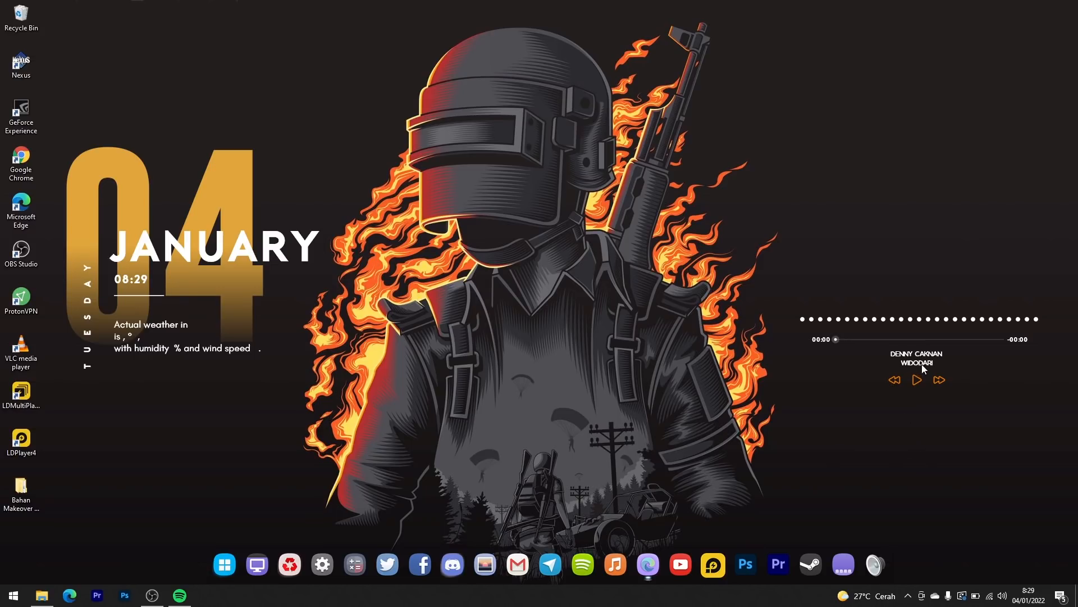
Step: Load the Mond skin's Settings.ini from the player and move the settings panel next to the player, over the figure's rifle
{"action": "right_click", "coordinate": [929, 351]}
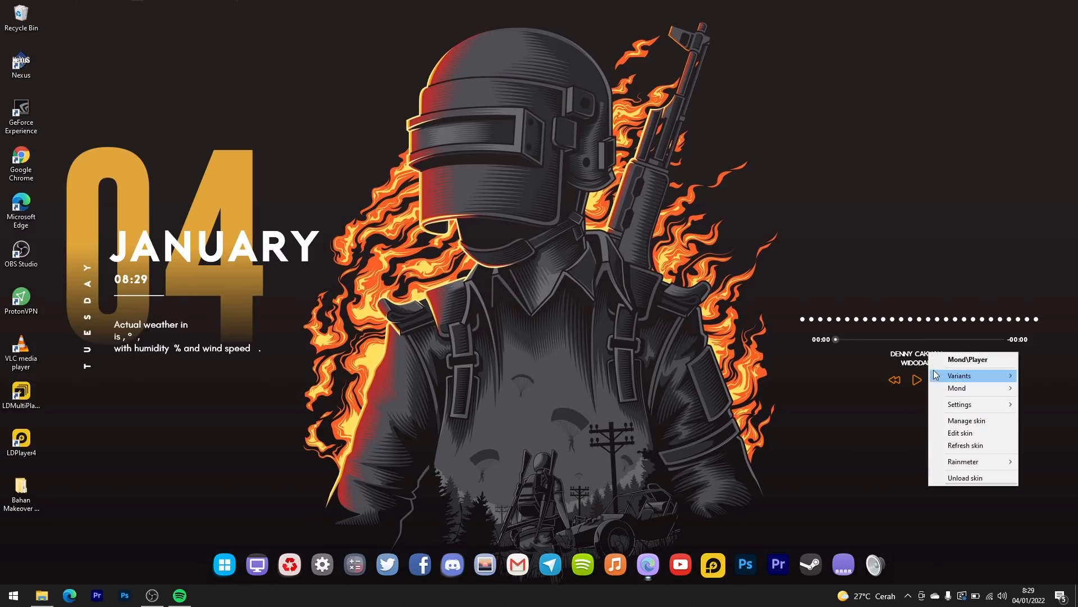
{"action": "mouse_move", "coordinate": [933, 370]}
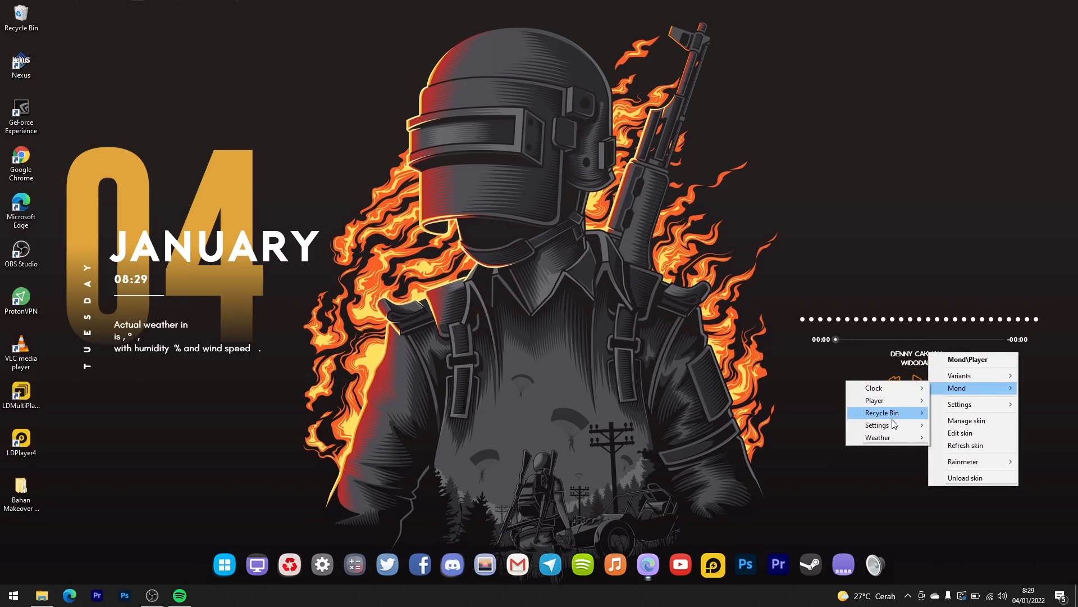
{"action": "mouse_move", "coordinate": [892, 429]}
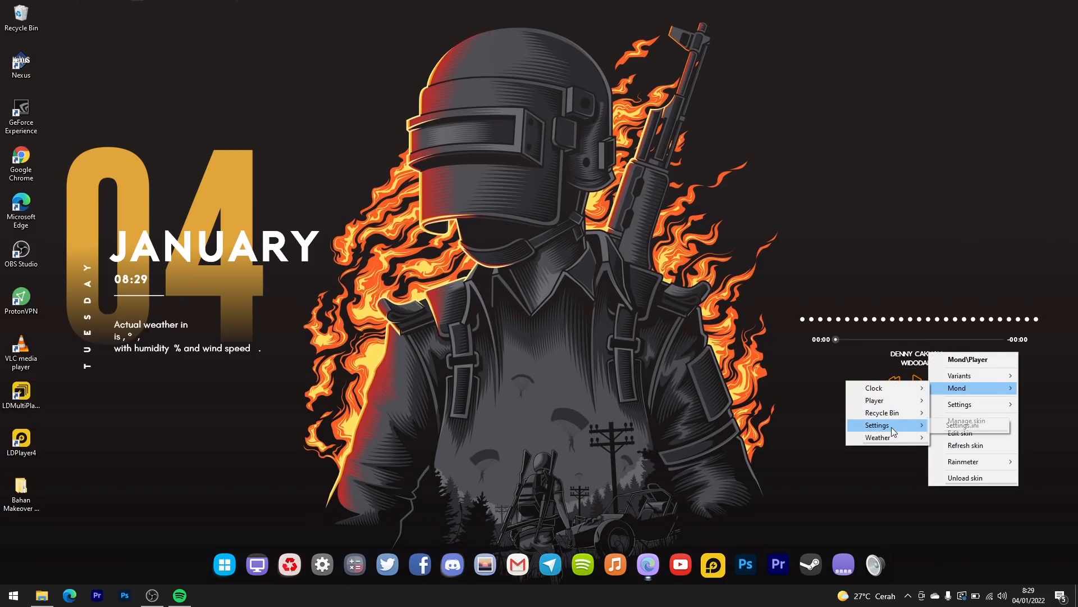
{"action": "left_click", "coordinate": [949, 427]}
{"action": "left_click_drag", "start_coordinate": [282, 52], "coordinate": [739, 78]}
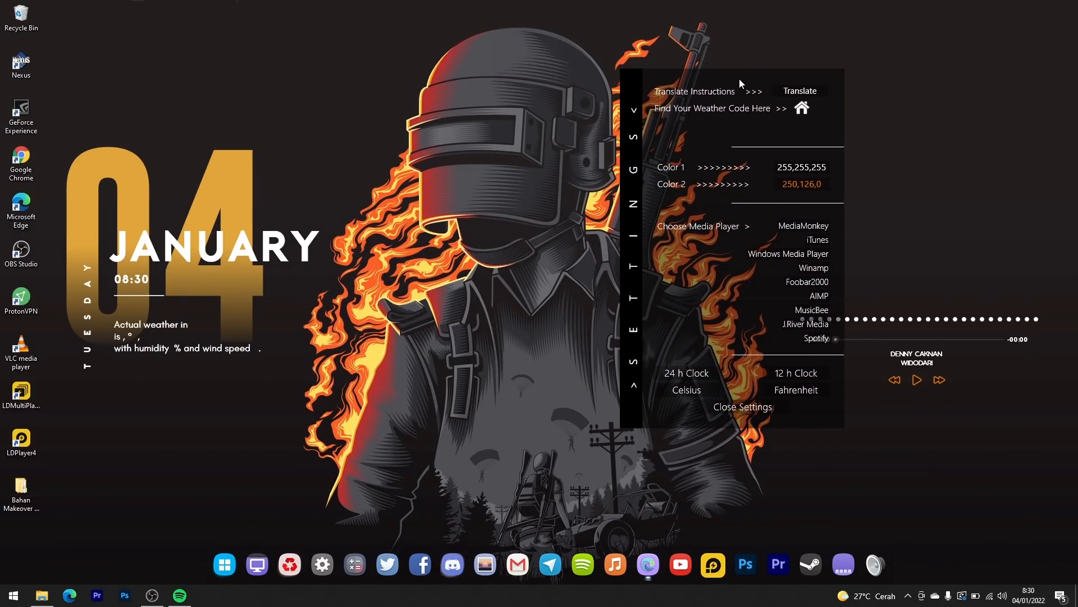
Step: Try green (0,250,25) as Color 2 in the Mond settings
{"action": "left_click", "coordinate": [802, 188]}
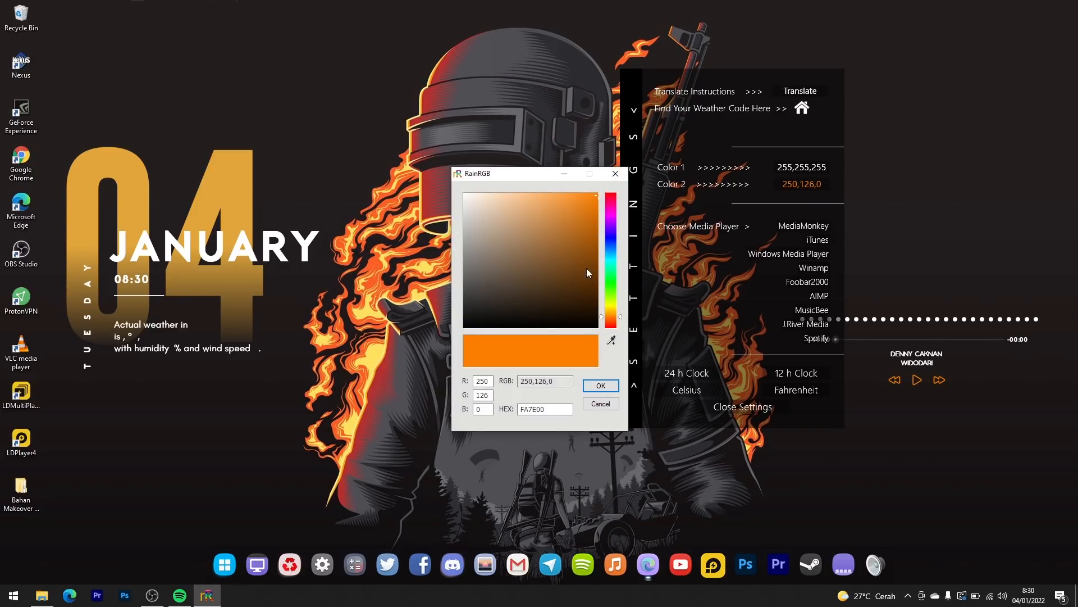
{"action": "left_click_drag", "start_coordinate": [612, 270], "coordinate": [613, 281]}
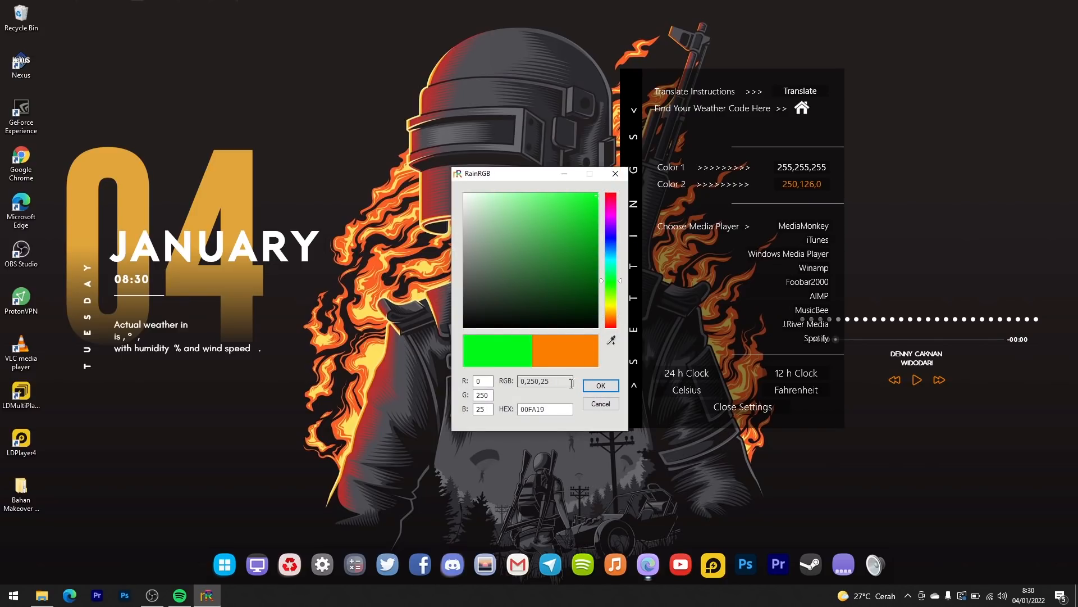
{"action": "left_click", "coordinate": [599, 388]}
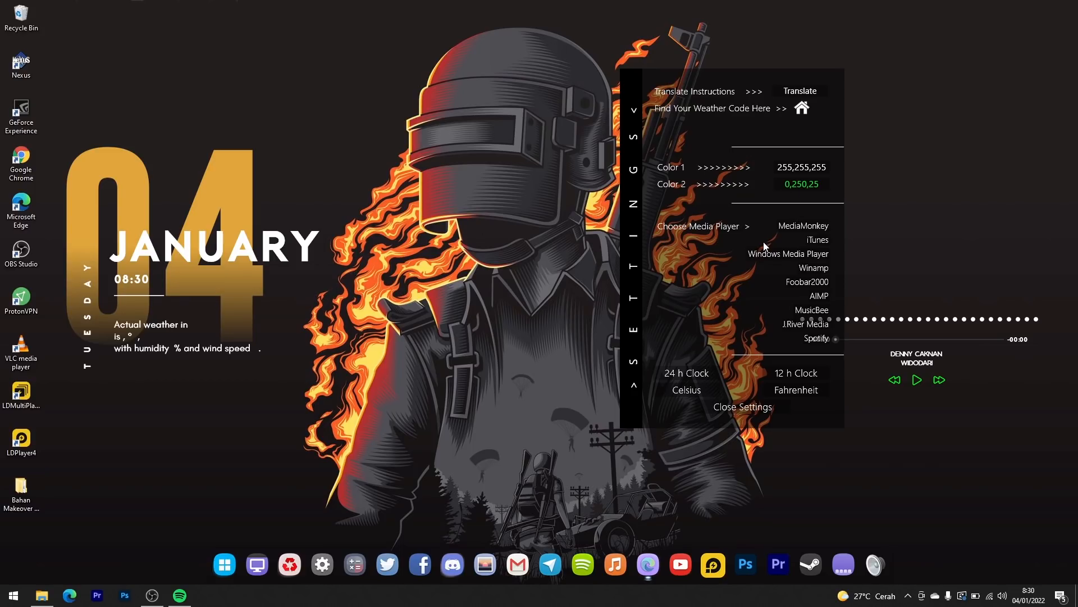
Step: Sample a brown (129,56,16) from the wallpaper with the eyedropper and apply it as Color 2 in the Mond settings
{"action": "left_click", "coordinate": [803, 190]}
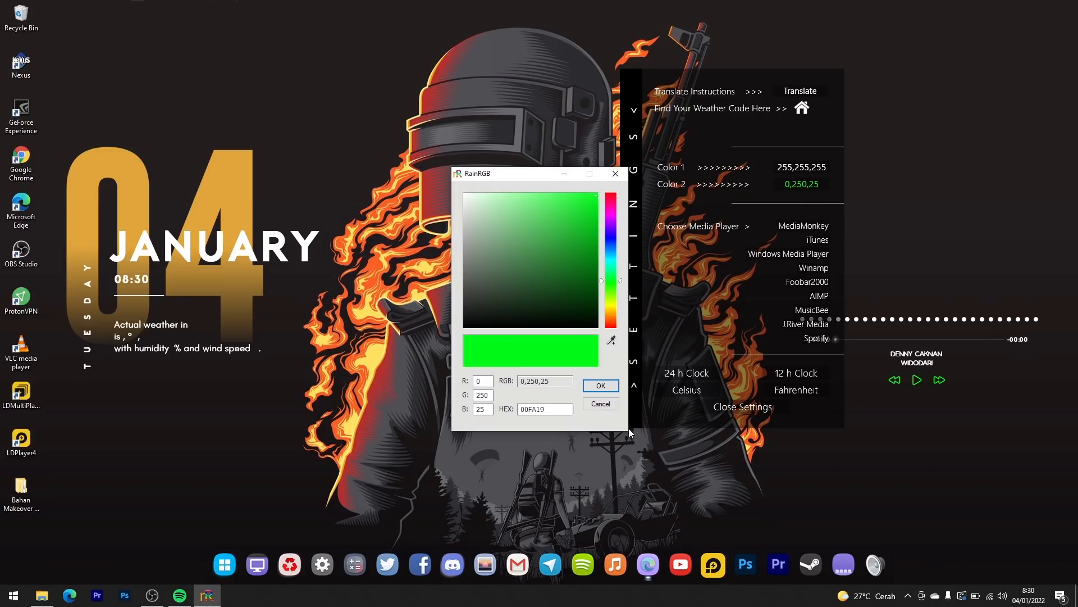
{"action": "left_click", "coordinate": [611, 342]}
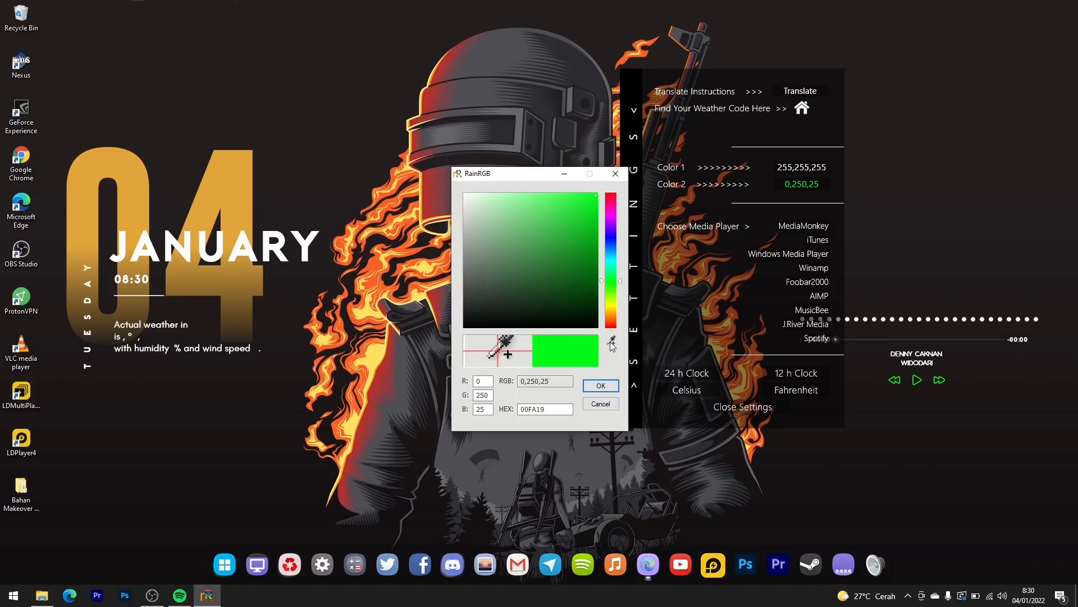
{"action": "left_click", "coordinate": [612, 342]}
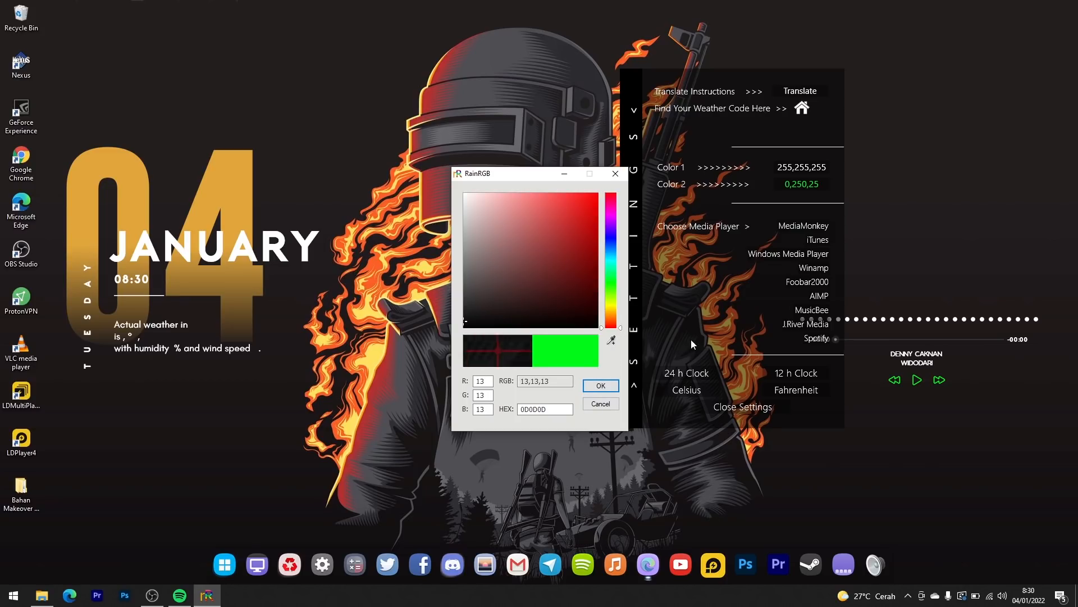
{"action": "left_click", "coordinate": [705, 269]}
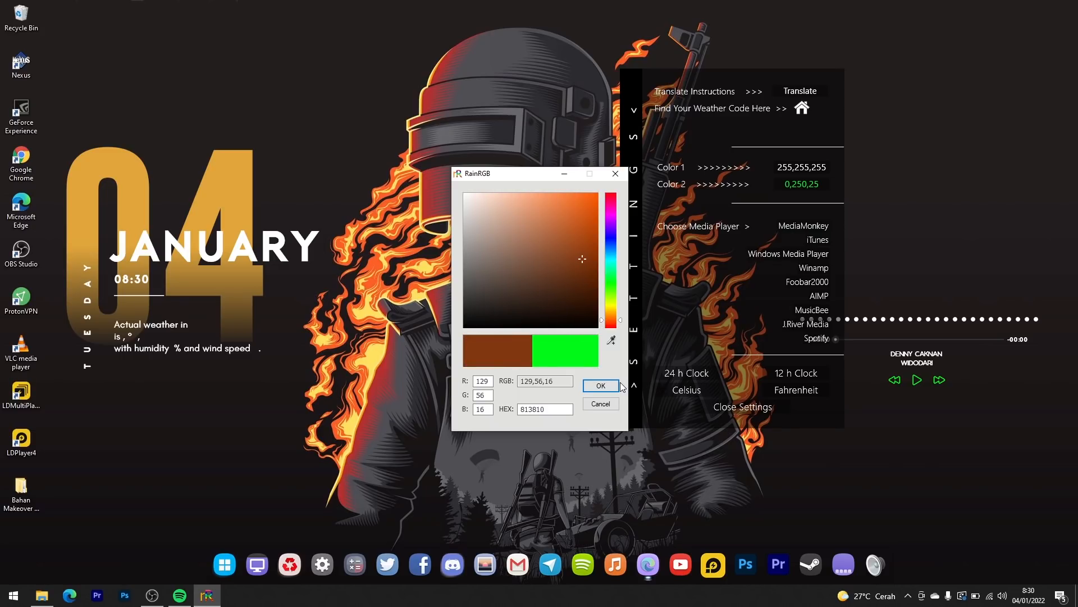
{"action": "left_click", "coordinate": [595, 386]}
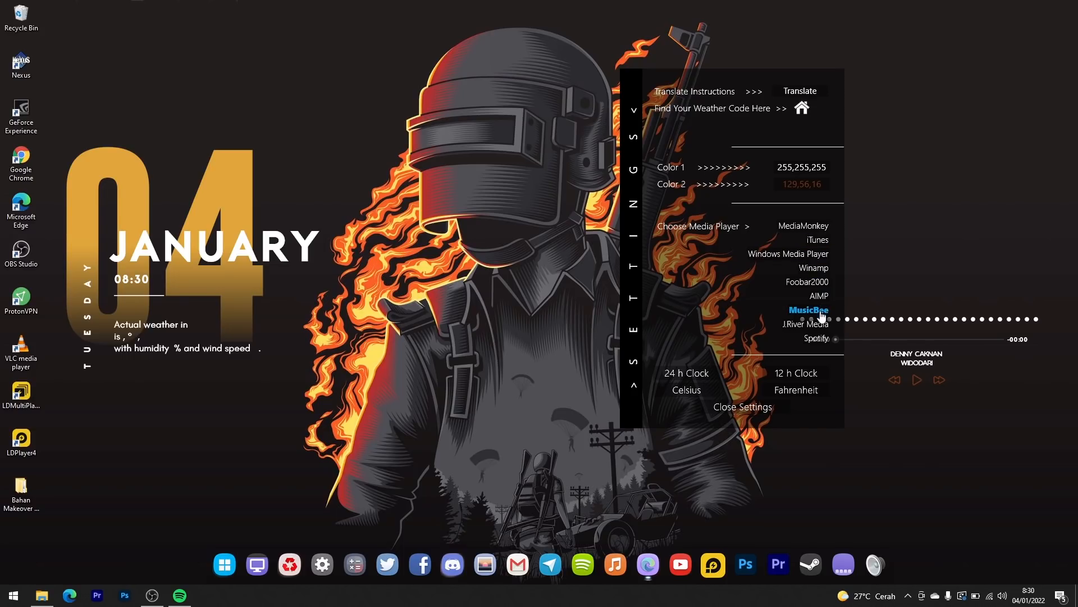
Step: Choose Spotify as the Mond media player, close the settings and start playback from the player skin
{"action": "left_click", "coordinate": [802, 341]}
{"action": "left_click", "coordinate": [758, 408]}
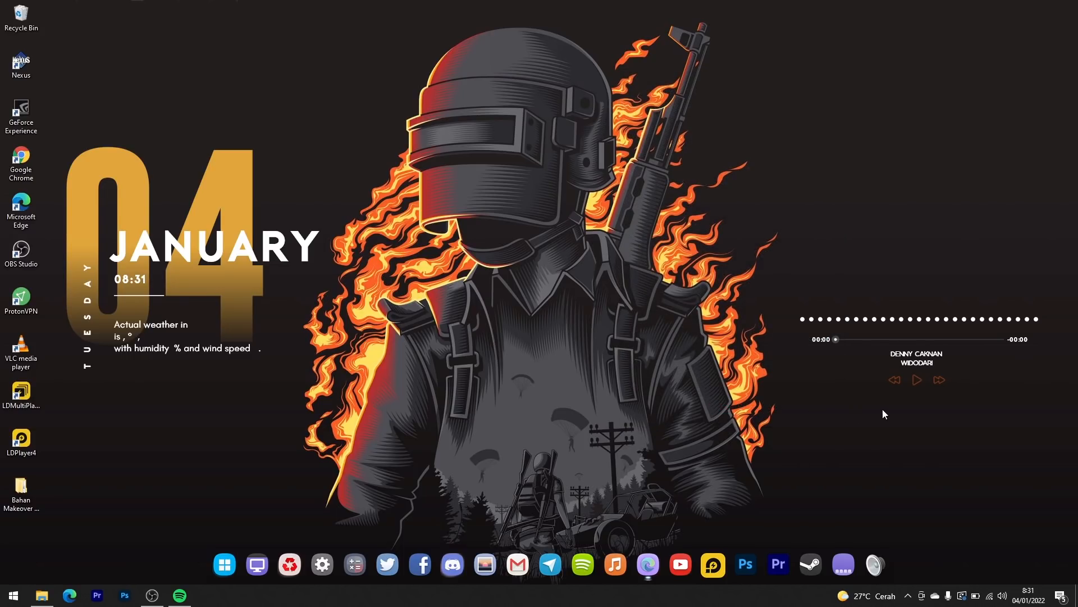
{"action": "left_click", "coordinate": [917, 380]}
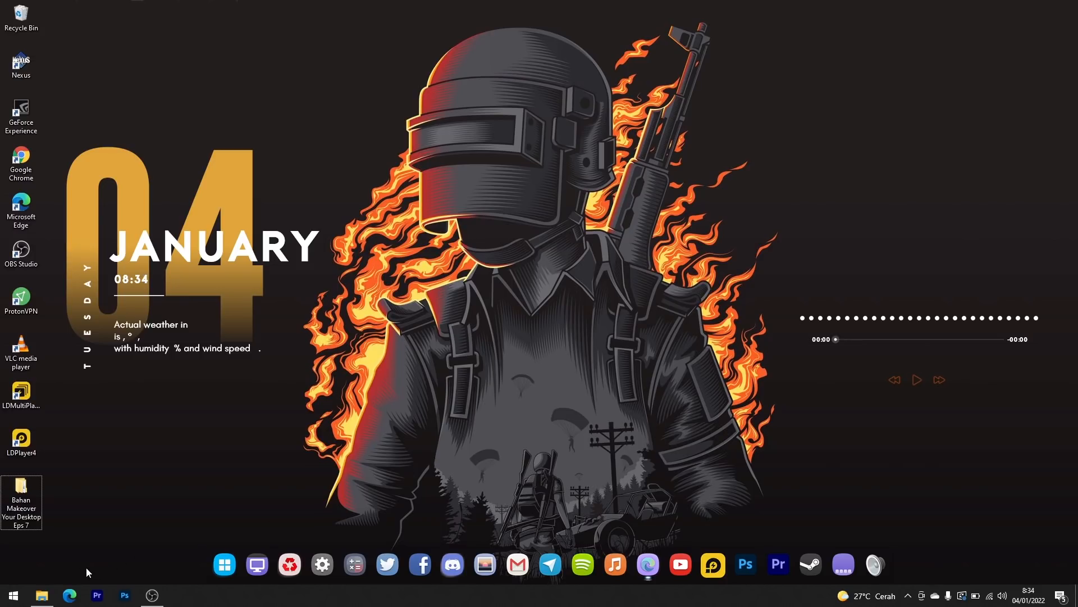
Step: Open the 7TSP folder in 1. 7tsp_gui_2019_edition_by_devillnside, under 02. File Explorer in the desktop folder Bahan Makeover Your Desktop Eps 7
{"action": "left_click", "coordinate": [42, 594]}
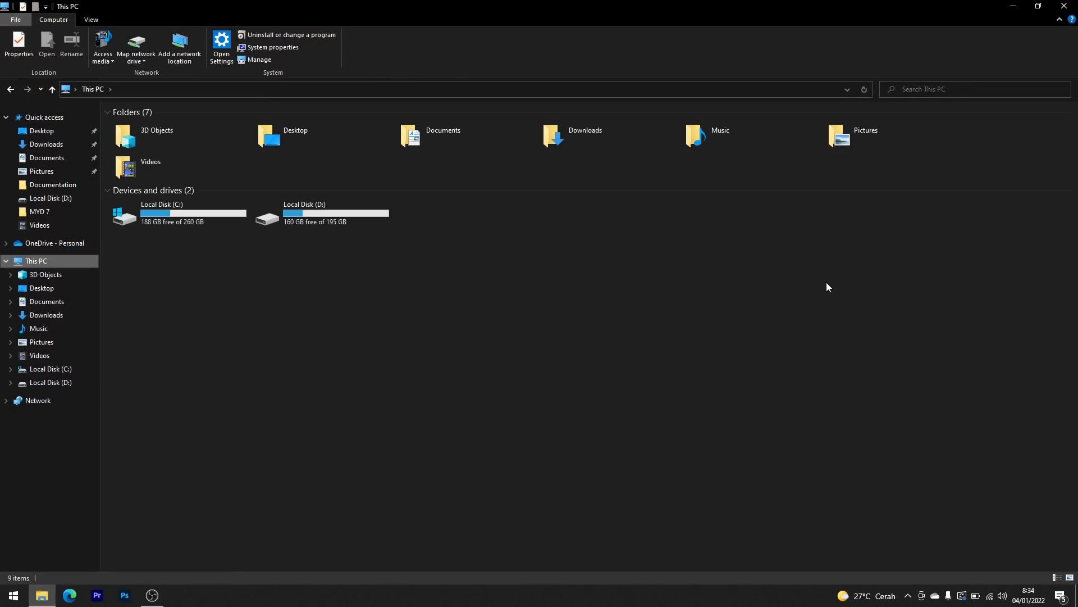
{"action": "left_click", "coordinate": [1065, 8]}
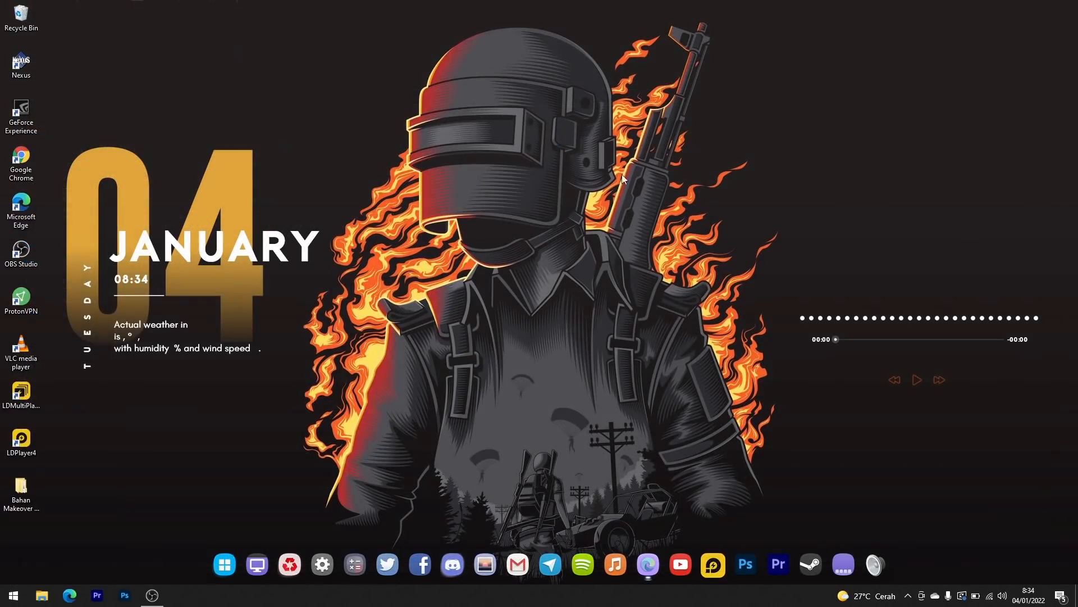
{"action": "double_click", "coordinate": [23, 489]}
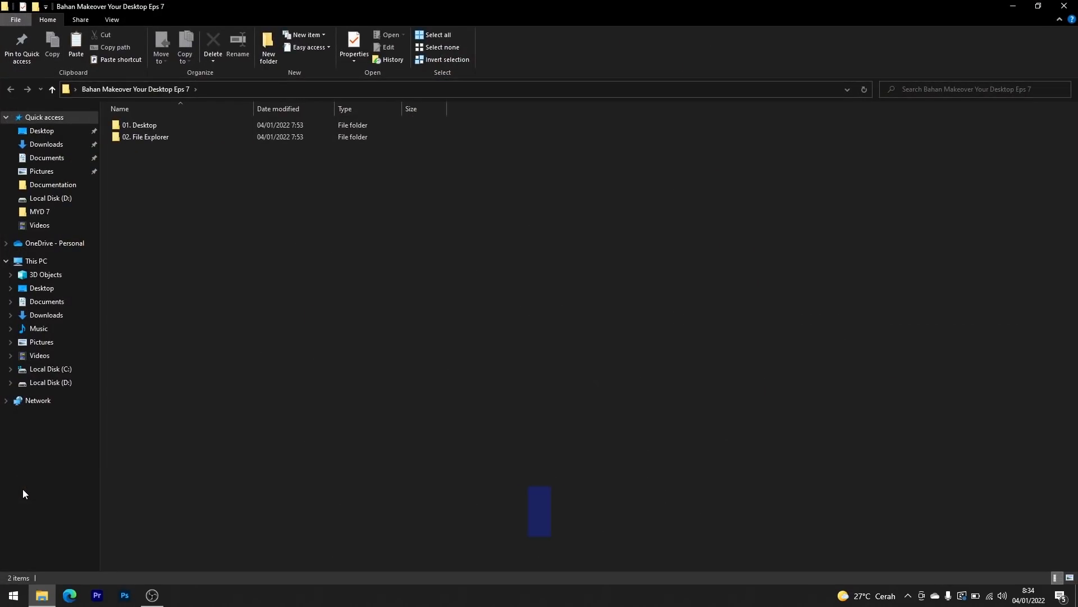
{"action": "double_click", "coordinate": [157, 138]}
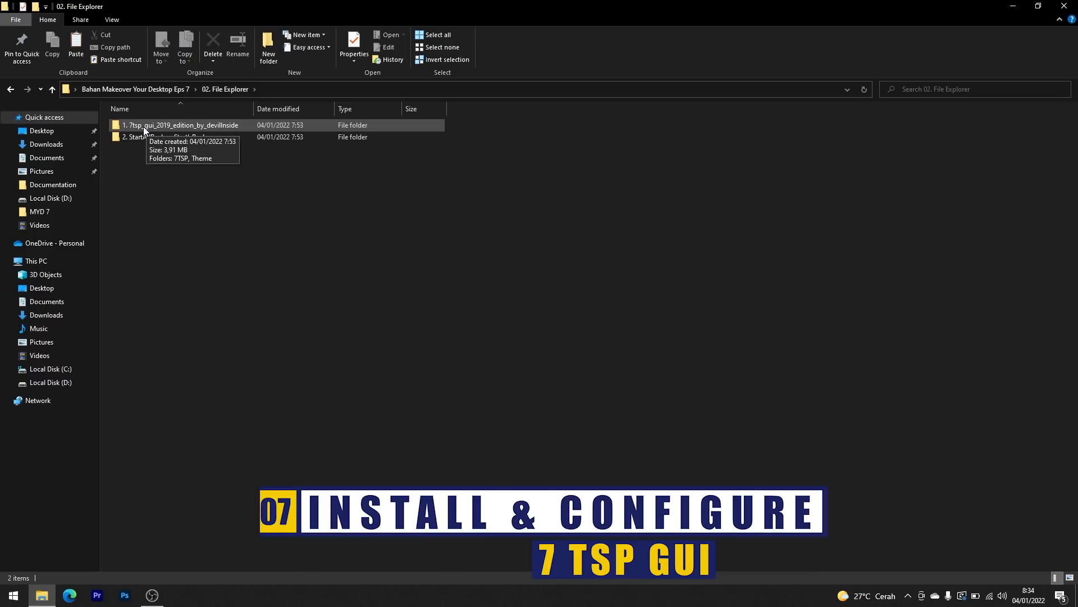
{"action": "double_click", "coordinate": [167, 125]}
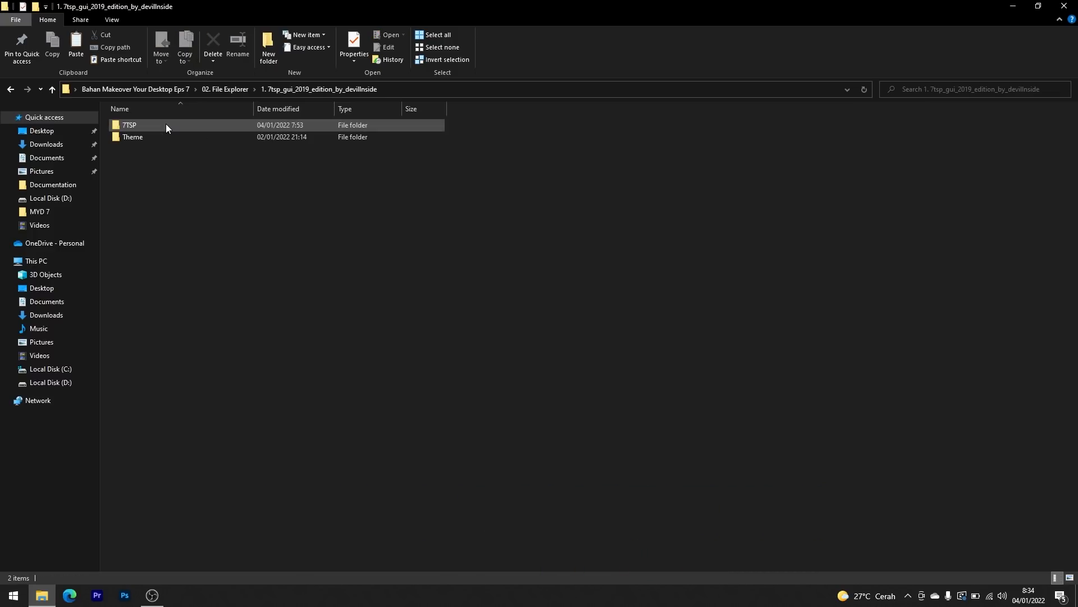
{"action": "double_click", "coordinate": [133, 126]}
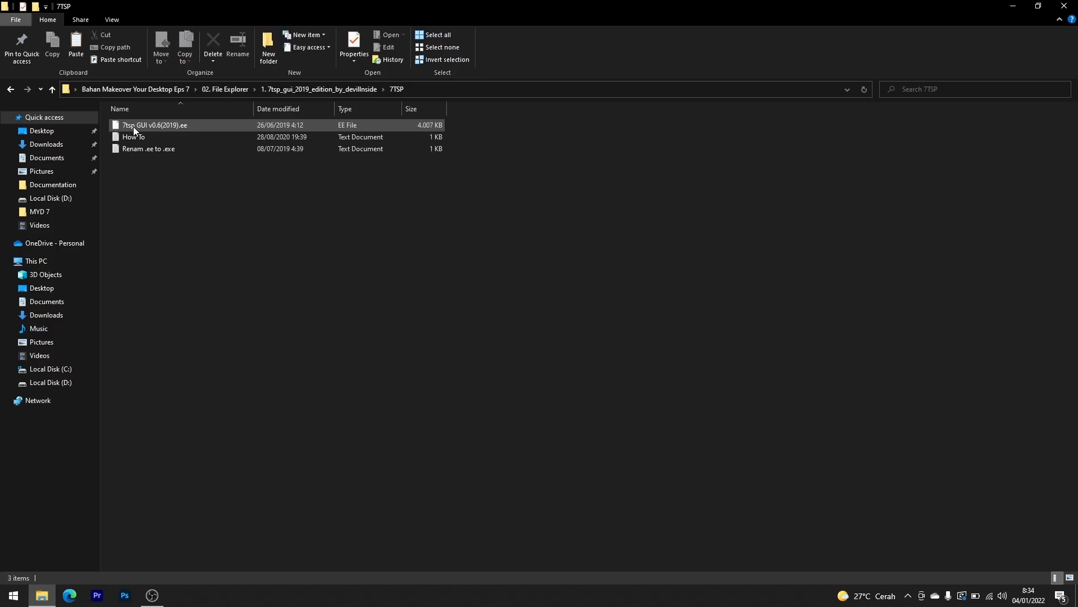
Step: Rename the file 7tsp GUI v0.6(2019).ee to 7tsp GUI v0.6(2019).exe and accept the extension change
{"action": "left_click", "coordinate": [185, 129]}
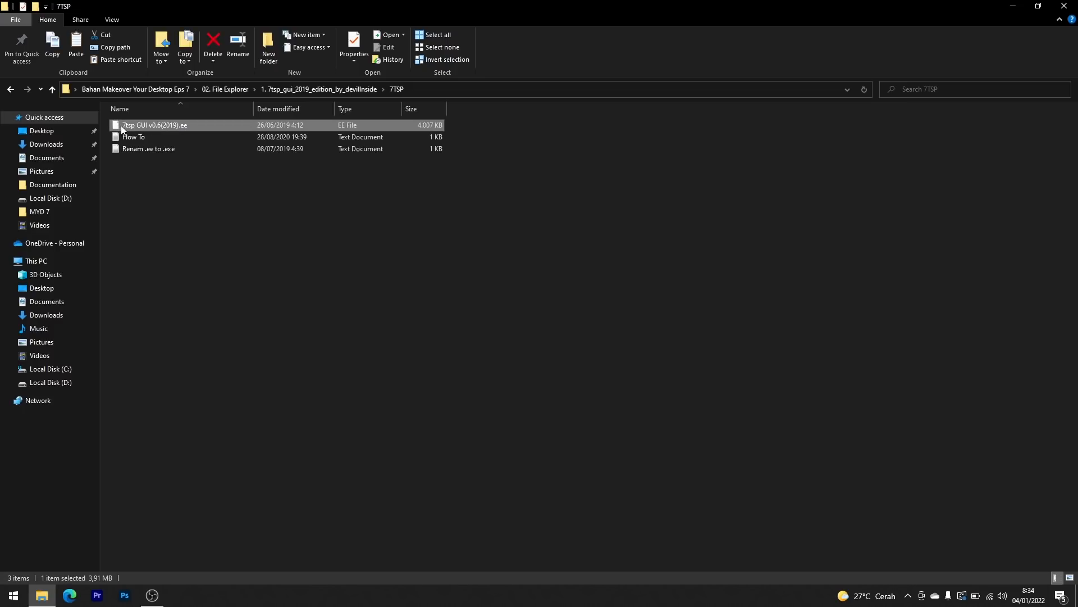
{"action": "right_click", "coordinate": [170, 126]}
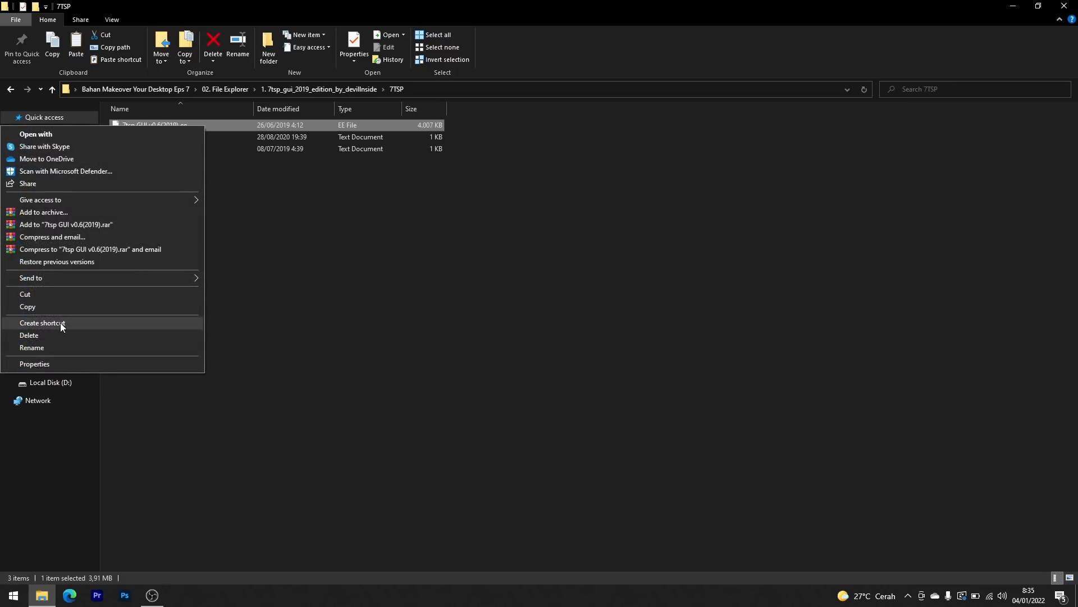
{"action": "left_click", "coordinate": [32, 348]}
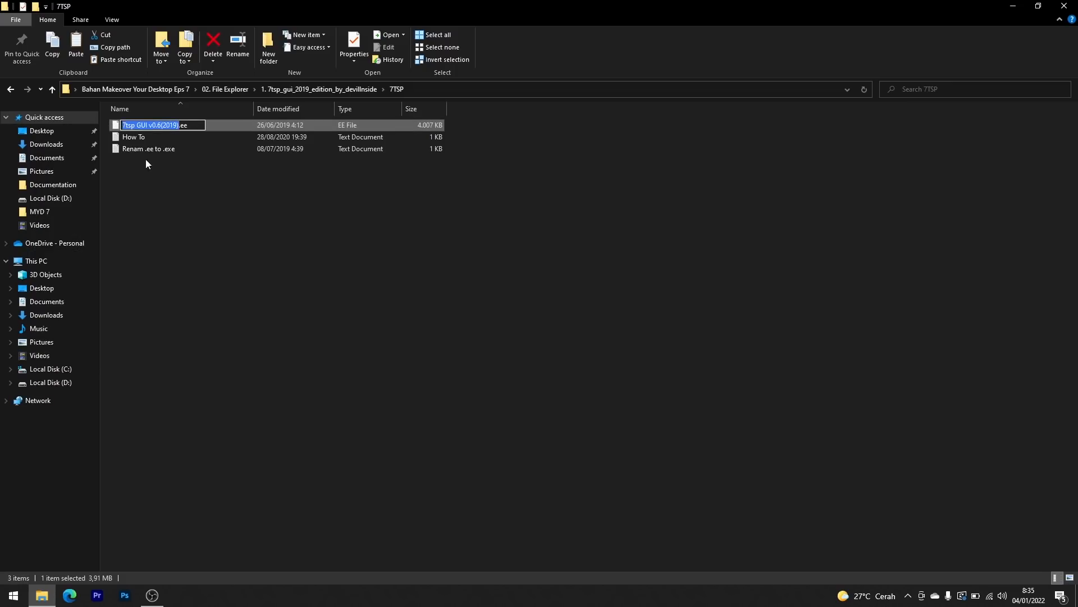
{"action": "left_click", "coordinate": [184, 125]}
{"action": "type", "text": "x"}
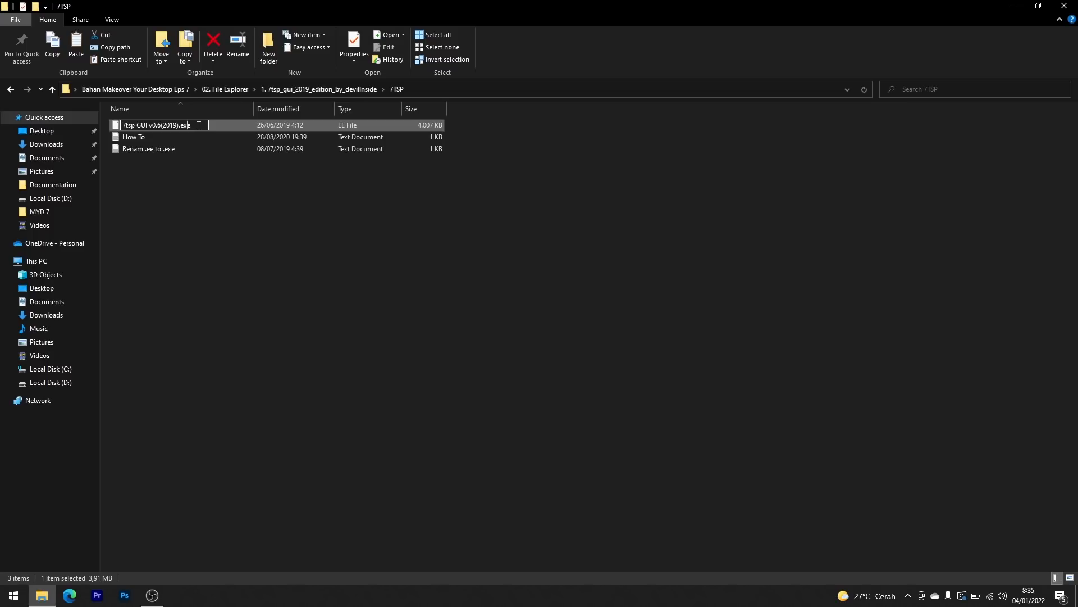
{"action": "key", "text": "Return"}
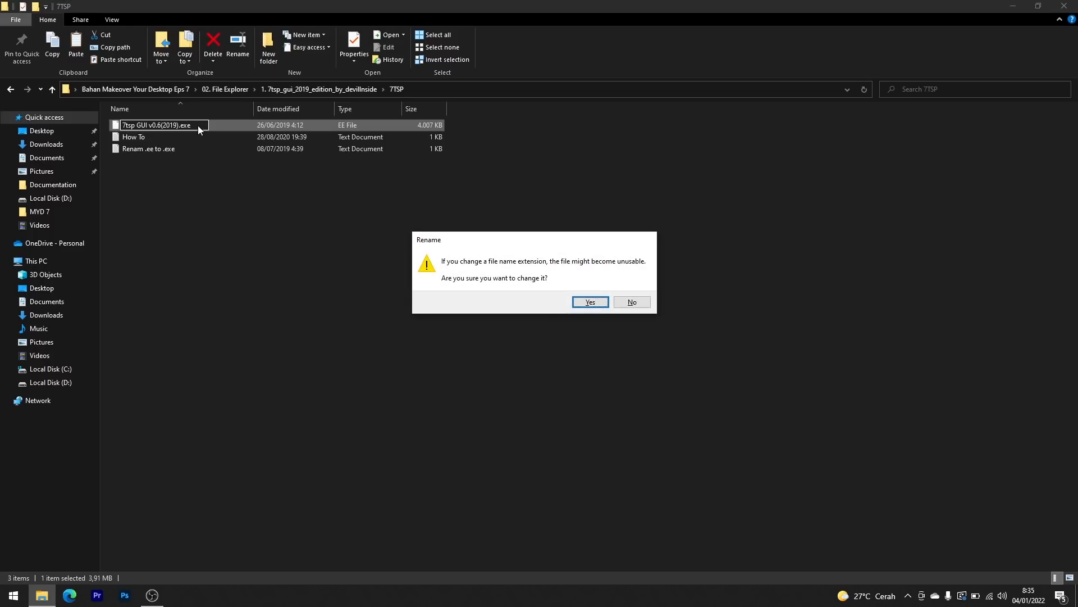
{"action": "key", "text": "Return"}
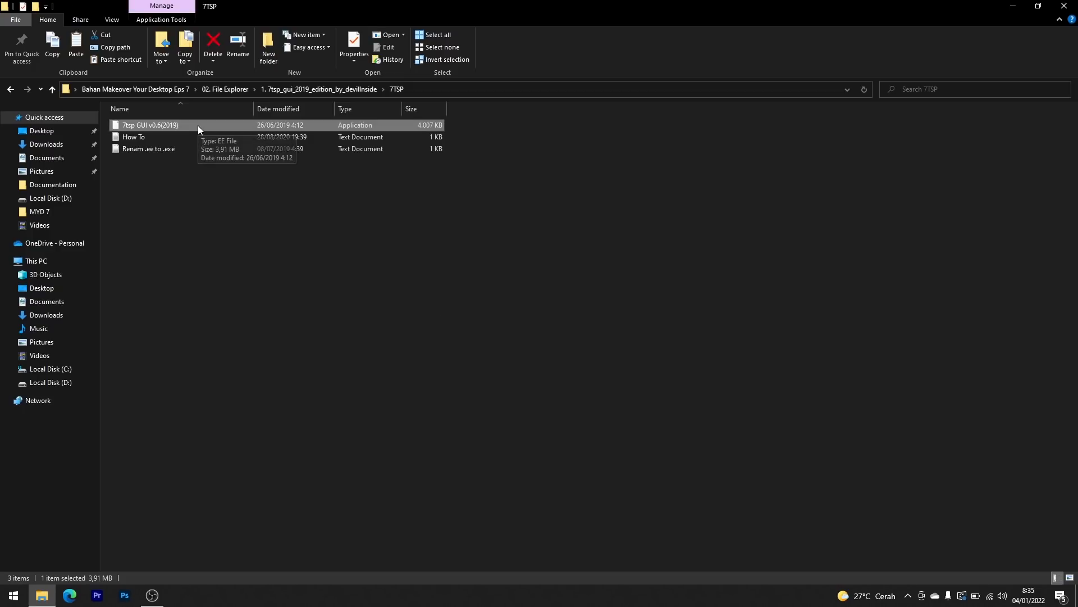
Step: Launch 7tsp GUI v0.6(2019), accept its agreement and close the ReadMe
{"action": "double_click", "coordinate": [197, 126]}
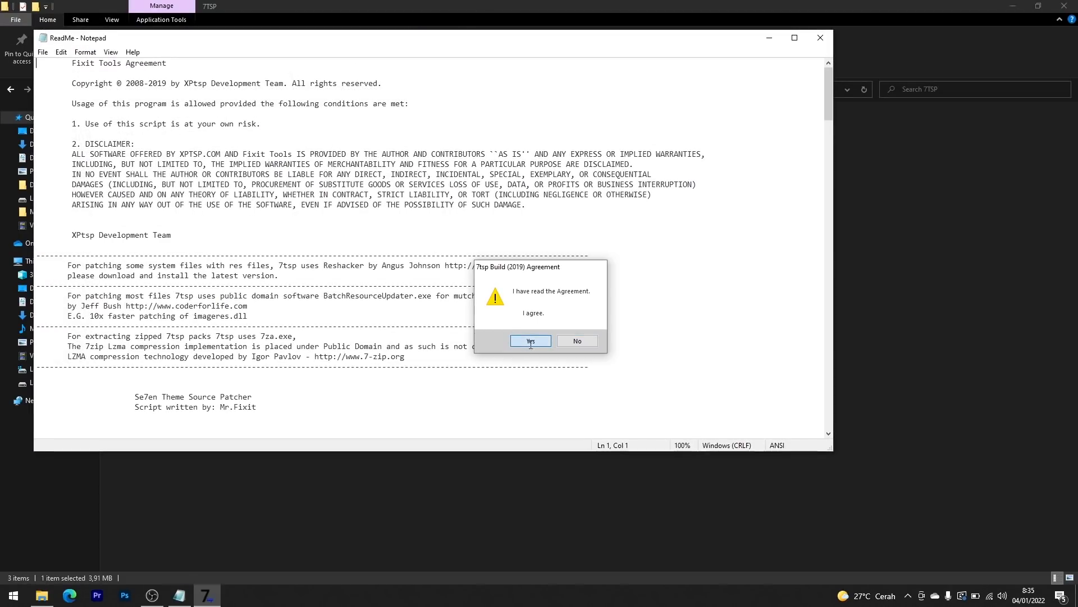
{"action": "left_click", "coordinate": [530, 341]}
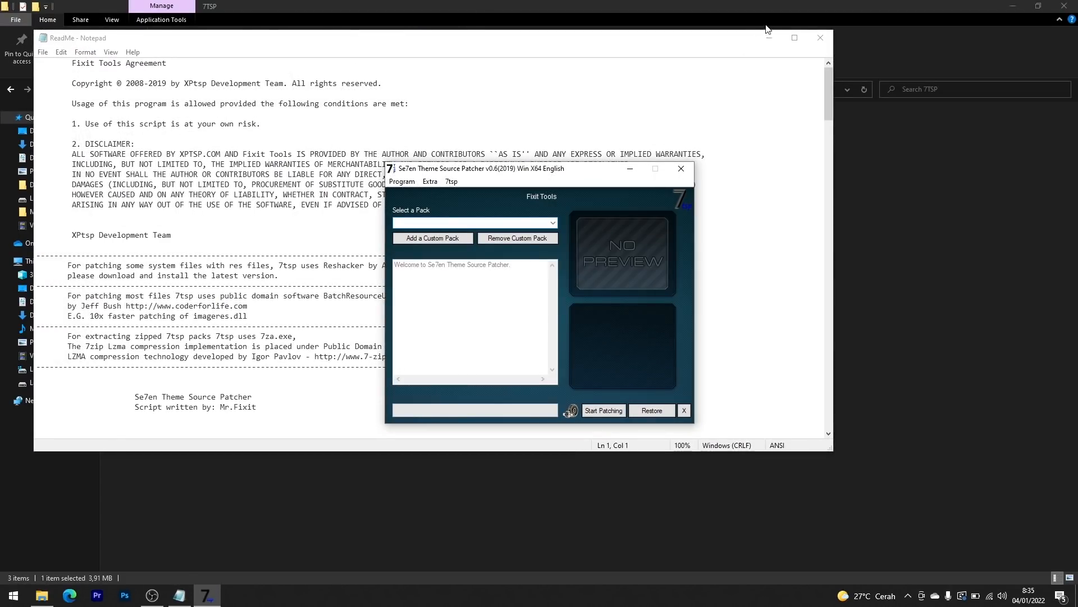
{"action": "left_click", "coordinate": [820, 38]}
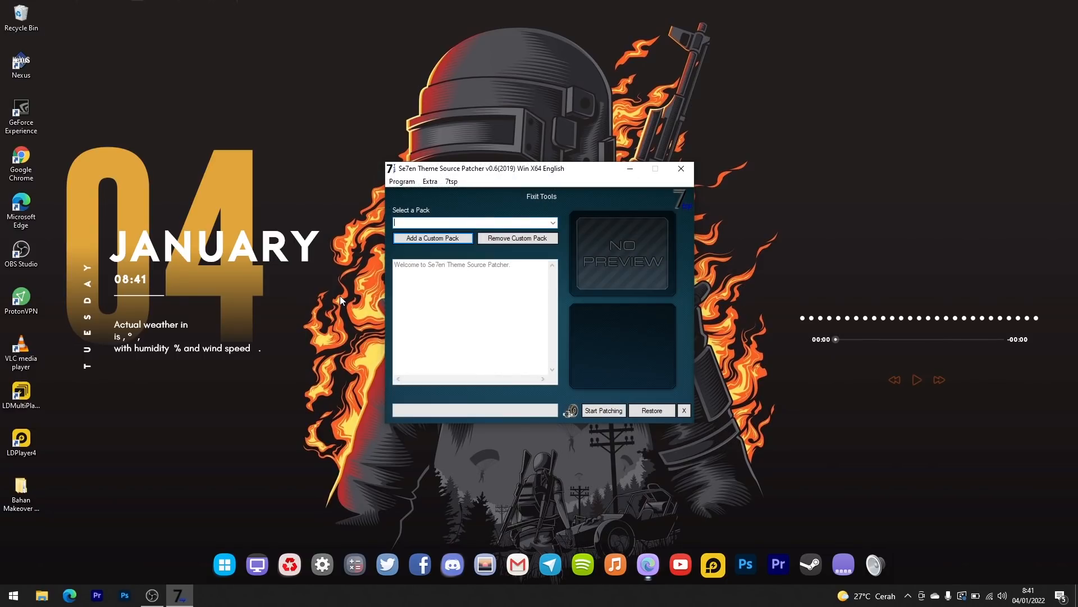
Step: Open the Theme folder in 1. 7tsp_gui_2019_edition_by_devillnside, under 02. File Explorer in the desktop folder Bahan Makeover Your Desktop Eps 7
{"action": "double_click", "coordinate": [22, 488]}
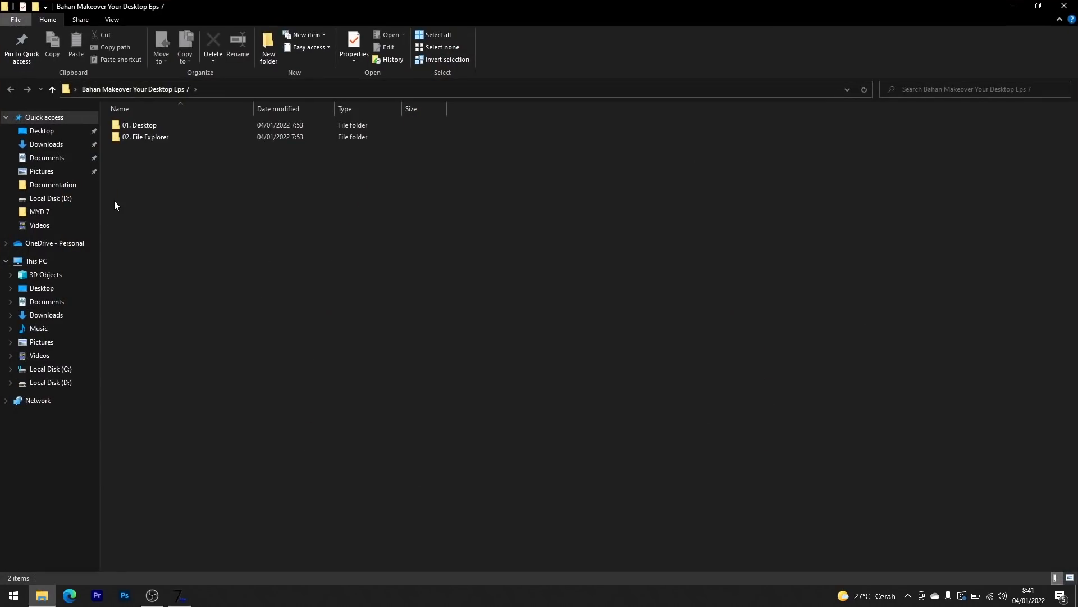
{"action": "double_click", "coordinate": [144, 137]}
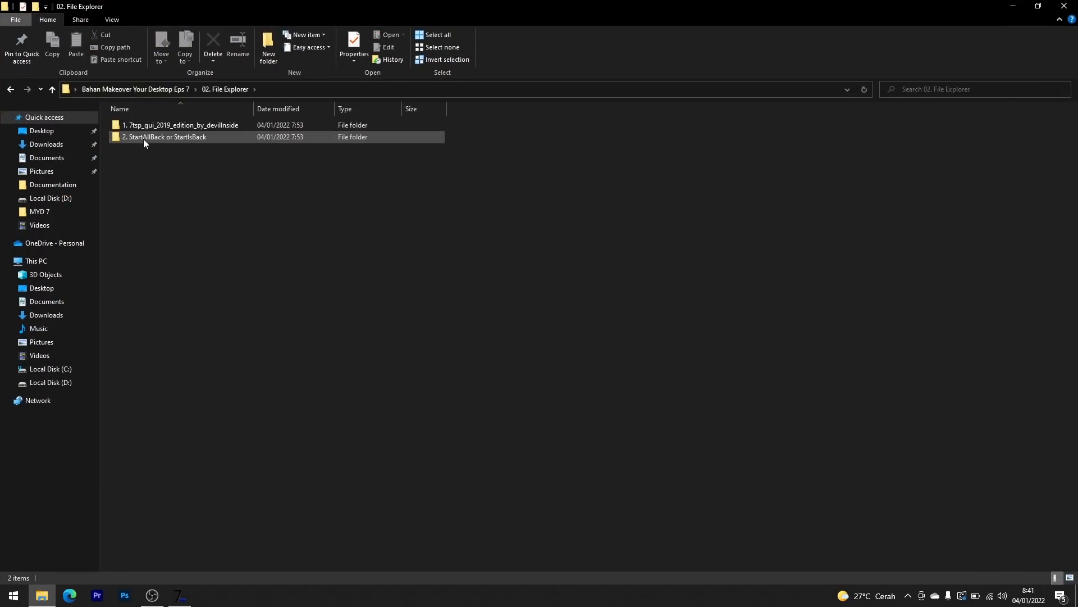
{"action": "double_click", "coordinate": [136, 126]}
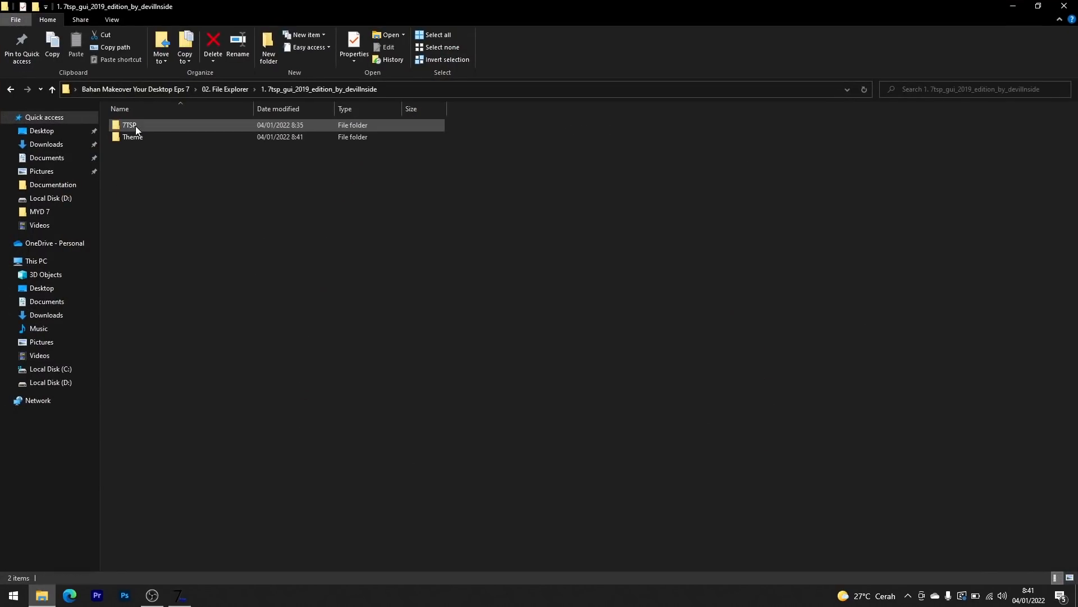
{"action": "double_click", "coordinate": [136, 137]}
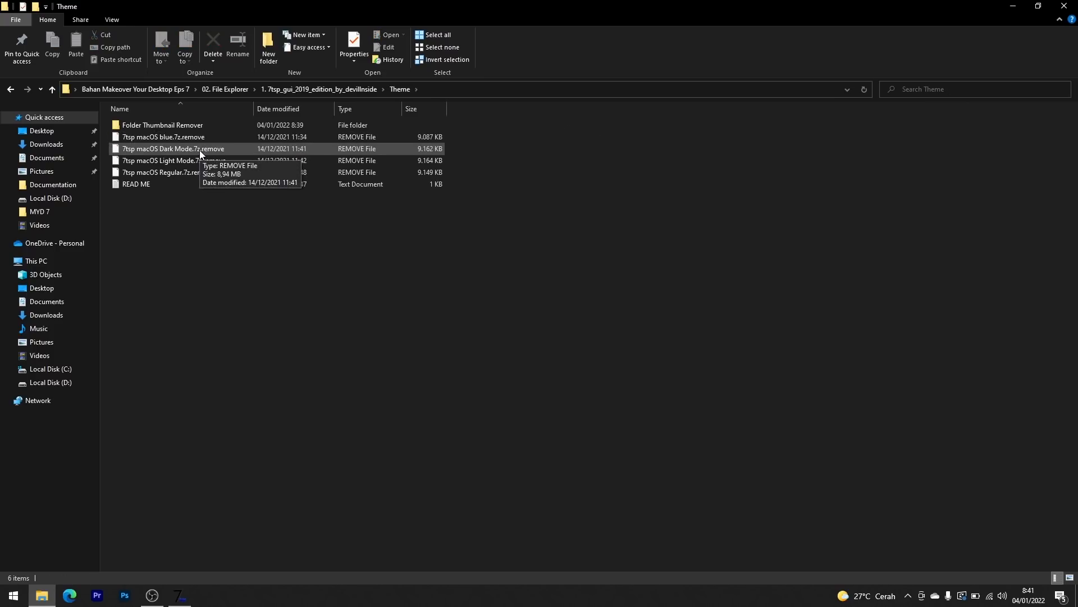
Step: Rename 7tsp macOS Dark Mode.7z.remove to 7tsp macOS Dark Mode.7z, accept the extension change and minimize the folder window
{"action": "left_click", "coordinate": [178, 149]}
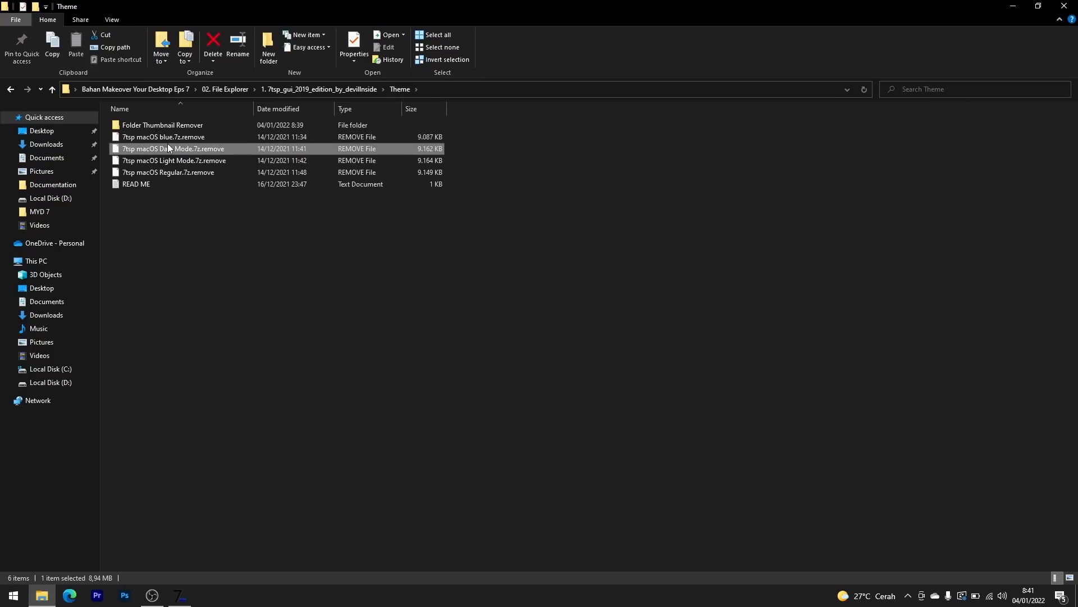
{"action": "right_click", "coordinate": [171, 150]}
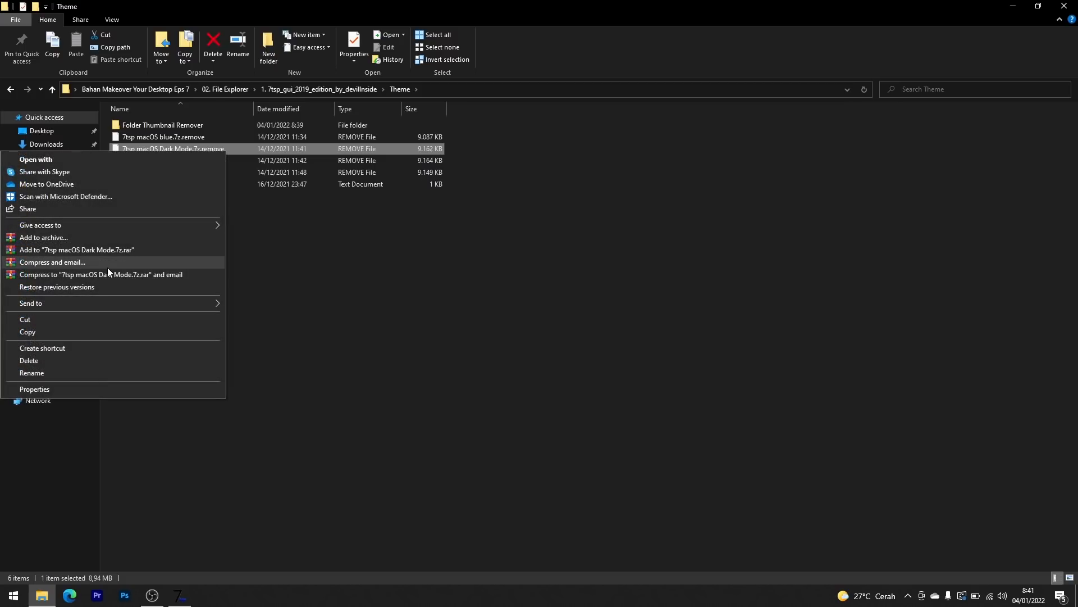
{"action": "left_click", "coordinate": [70, 373]}
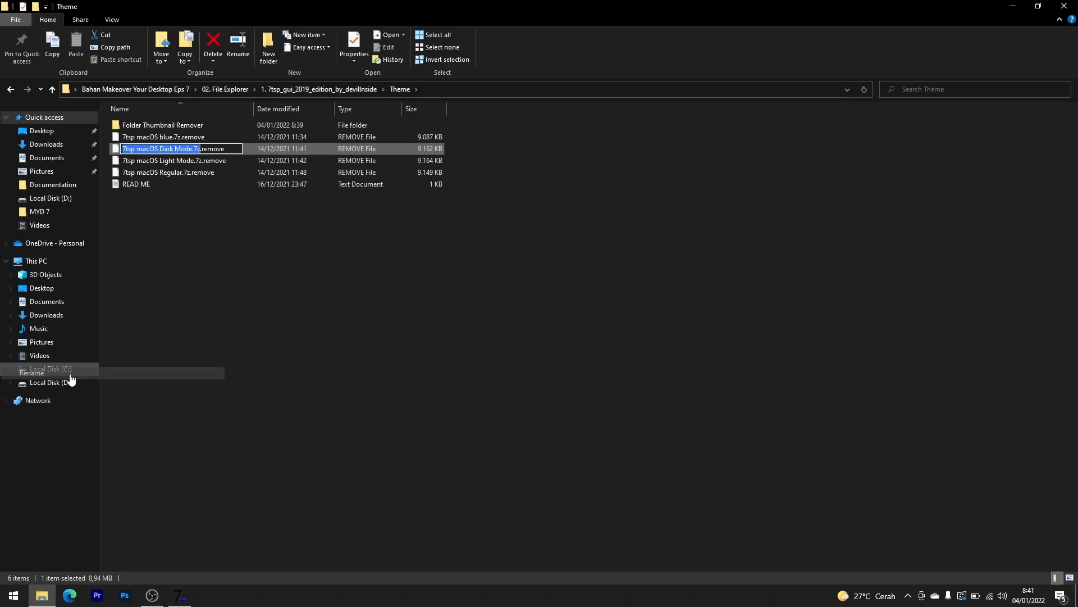
{"action": "left_click", "coordinate": [236, 146]}
{"action": "key", "text": "BackSpace"}
{"action": "key", "text": "BackSpace"}
{"action": "key", "text": "BackSpace"}
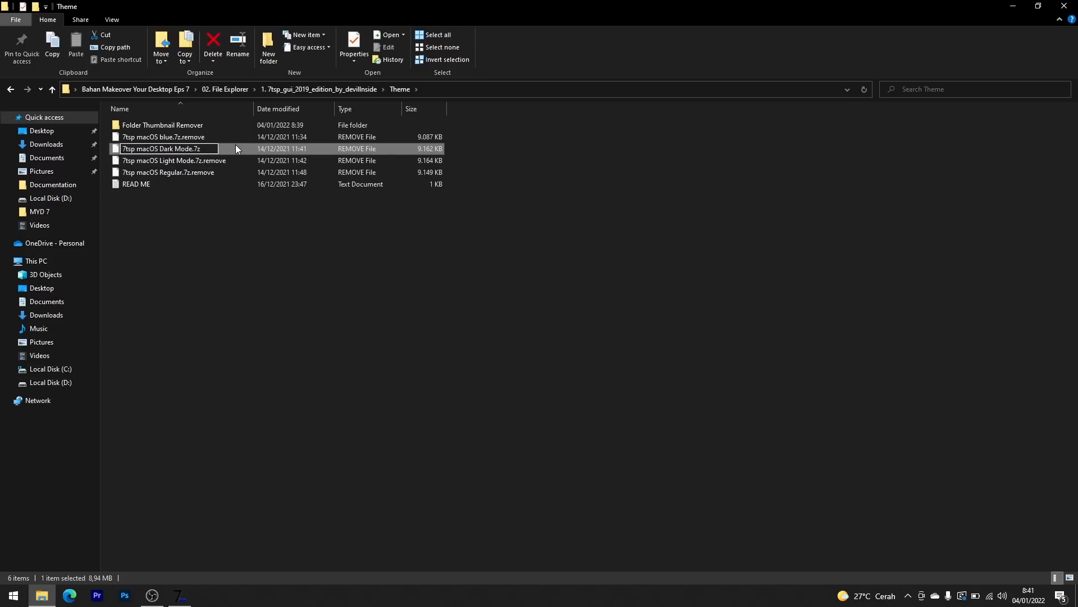
{"action": "key", "text": "Return"}
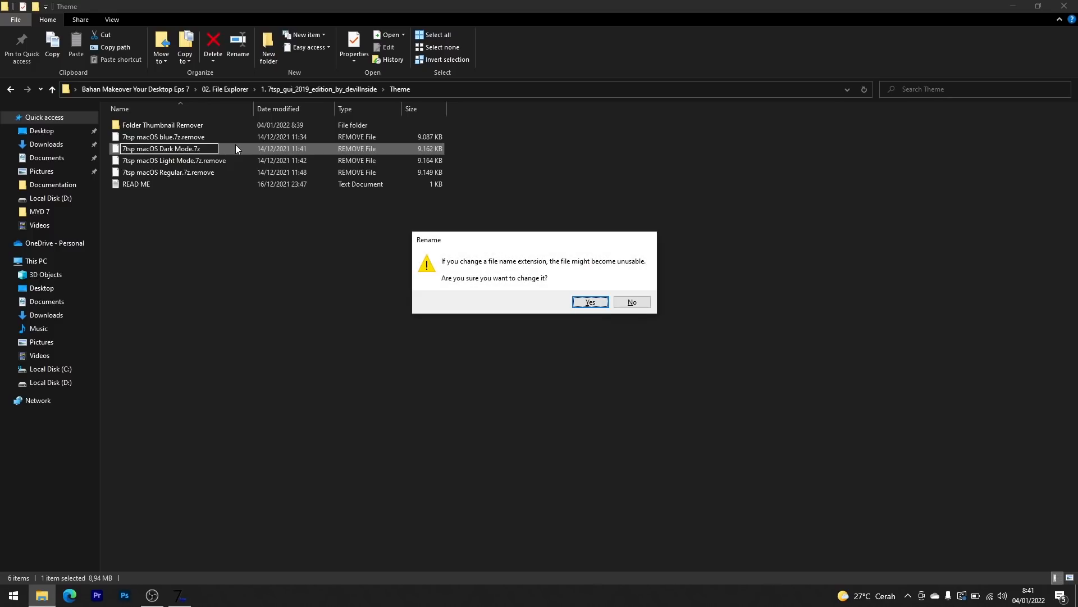
{"action": "key", "text": "Return"}
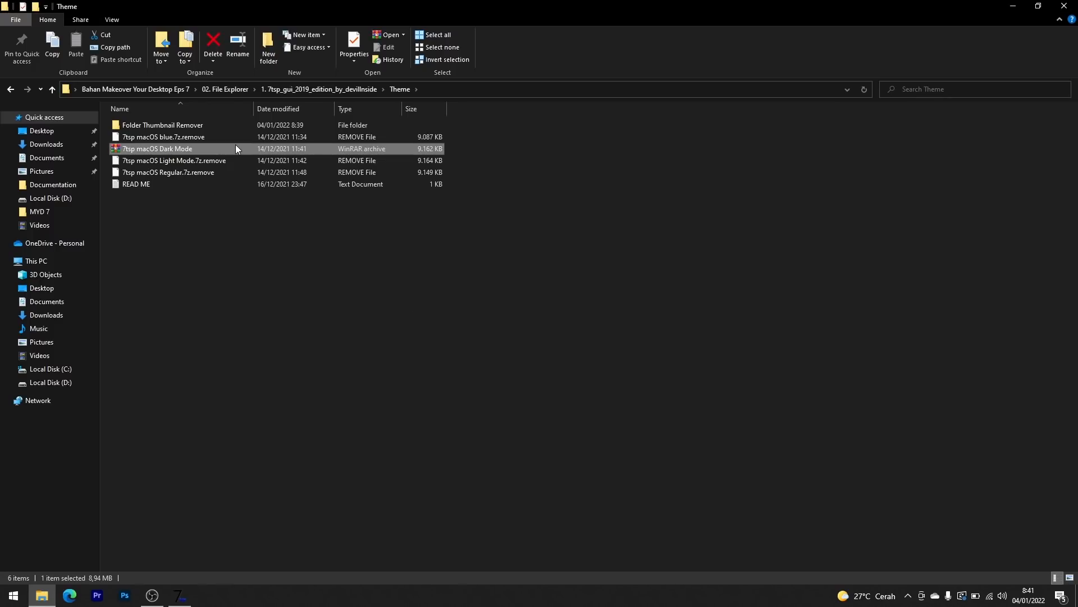
{"action": "left_click", "coordinate": [1008, 5]}
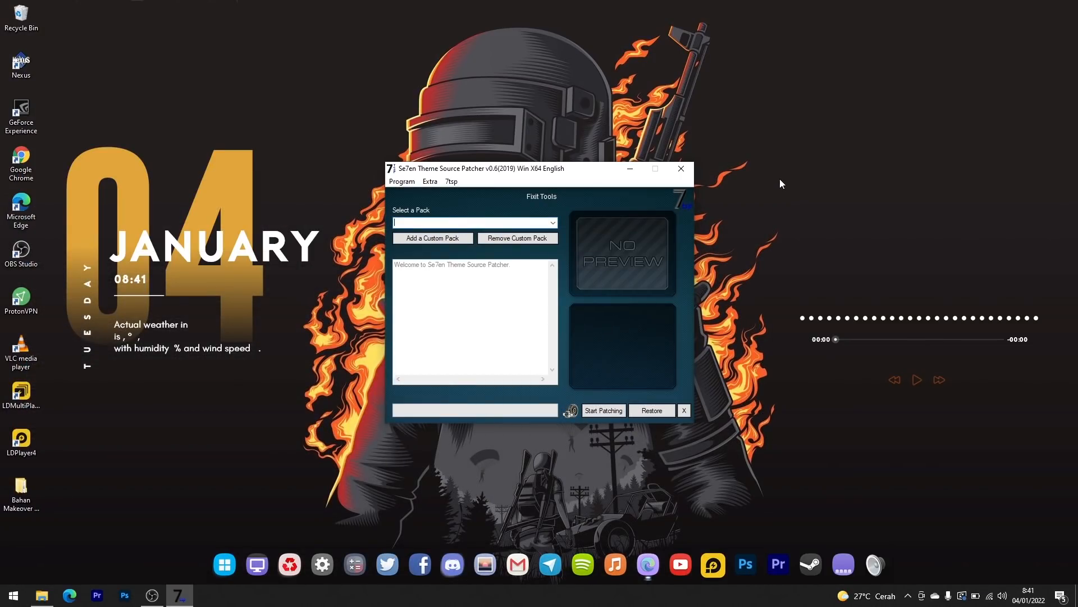
Step: Add 7tsp macOS Dark Mode from the Theme folder as a custom pack in Se7en Theme Source Patcher
{"action": "left_click", "coordinate": [439, 240]}
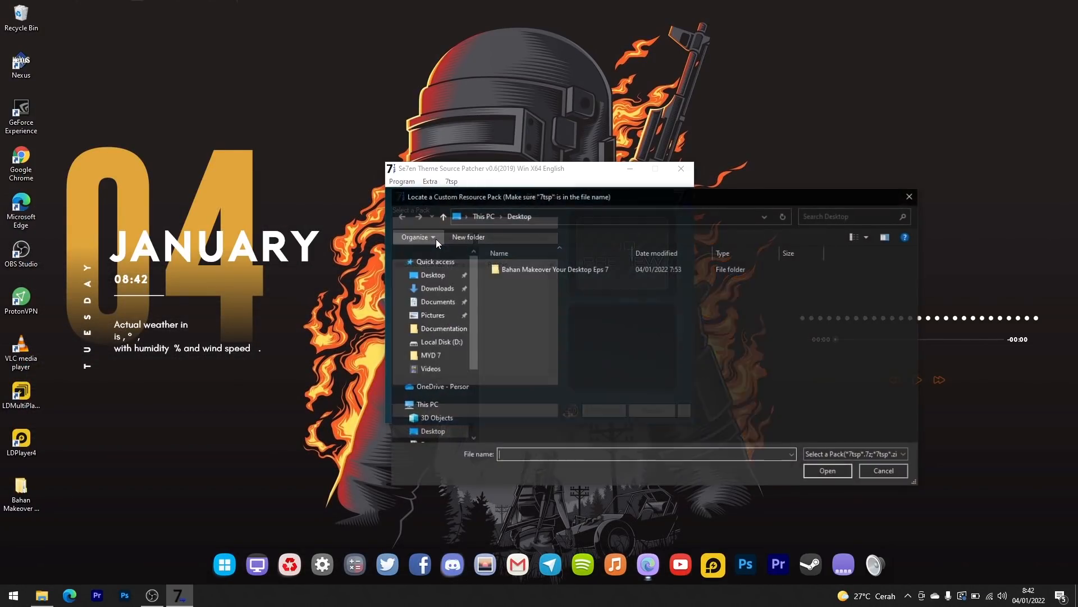
{"action": "double_click", "coordinate": [539, 267]}
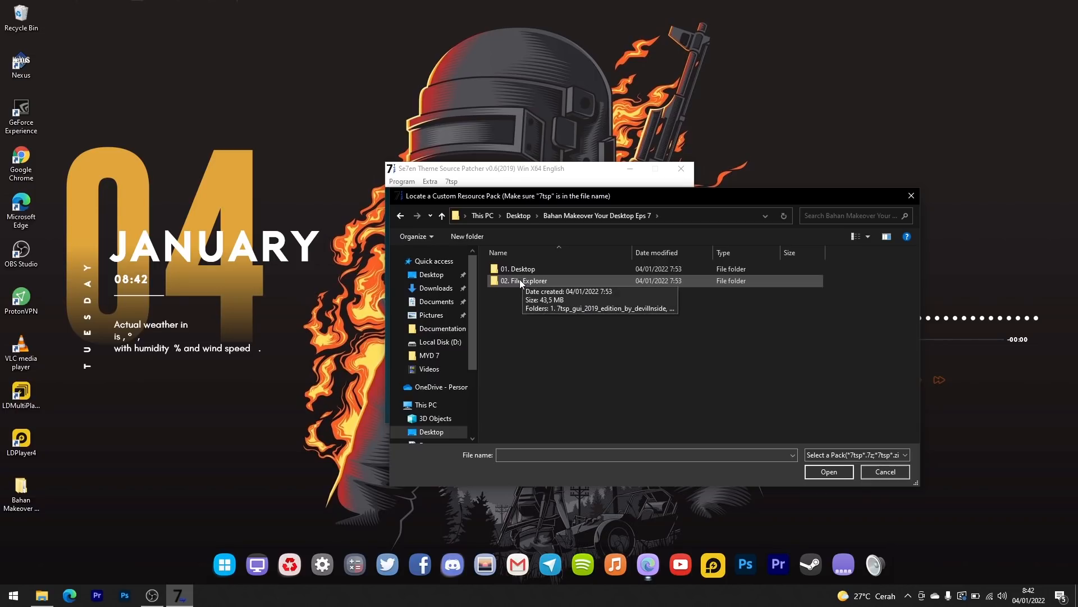
{"action": "double_click", "coordinate": [520, 279]}
{"action": "double_click", "coordinate": [511, 267]}
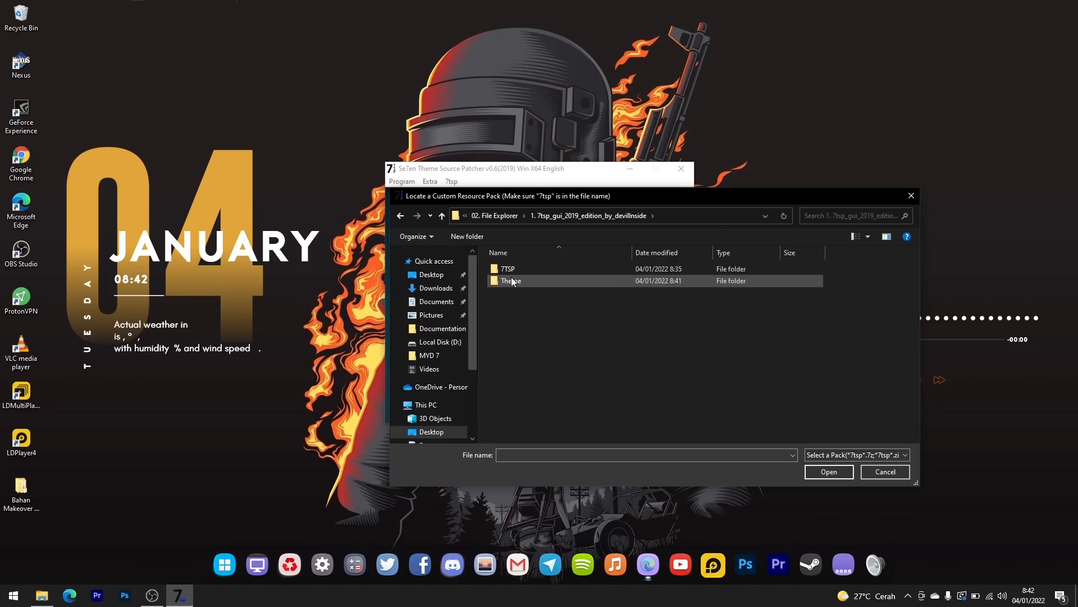
{"action": "double_click", "coordinate": [512, 279]}
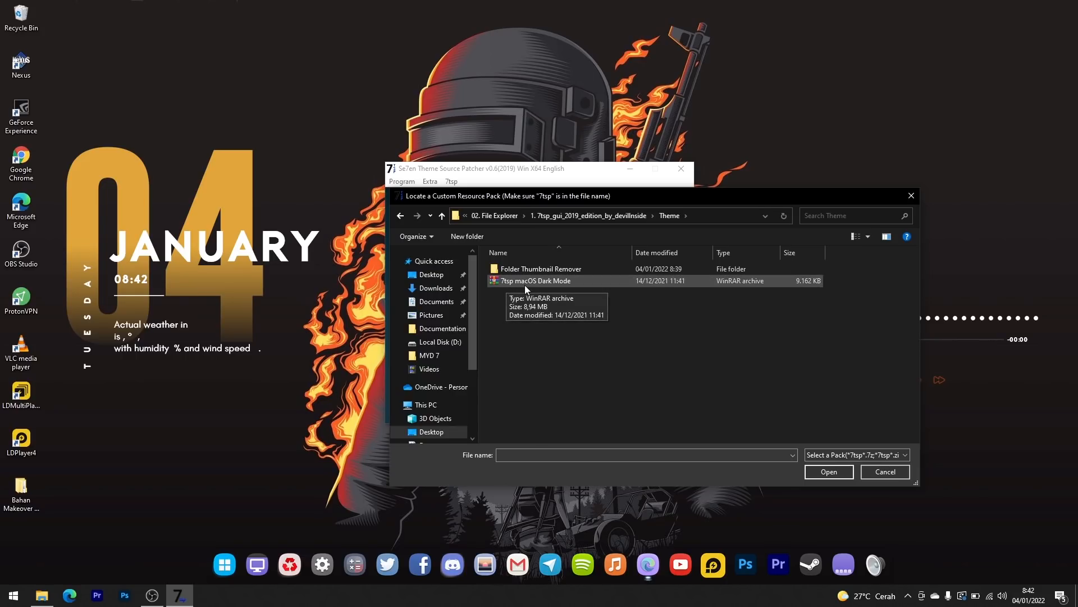
{"action": "left_click", "coordinate": [541, 284]}
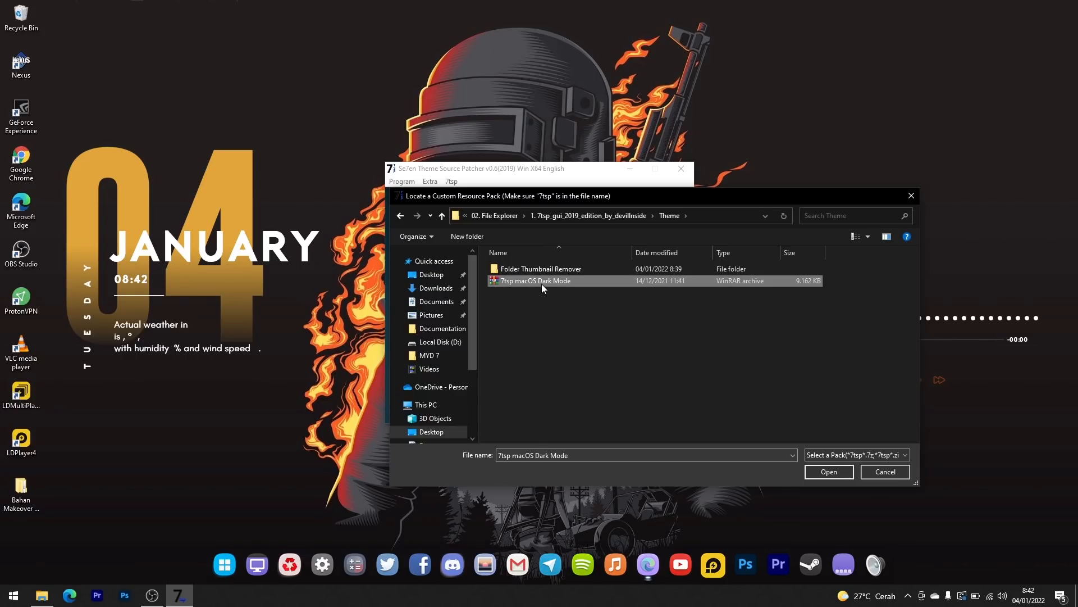
{"action": "left_click", "coordinate": [814, 472]}
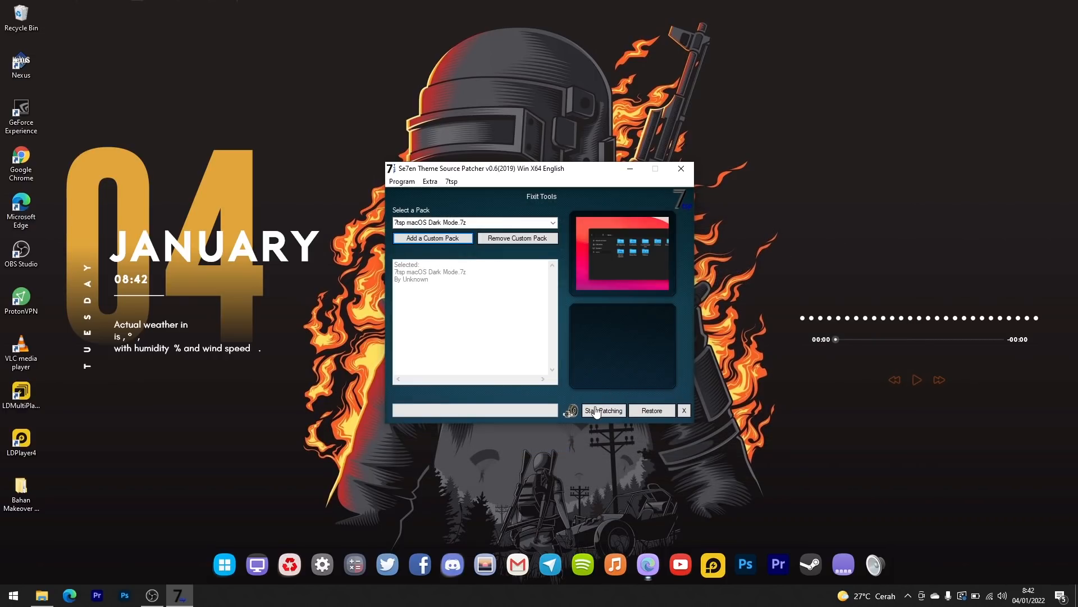
Step: Patch the system with the 7tsp macOS Dark Mode.7z pack and dismiss the completion notice
{"action": "left_click", "coordinate": [596, 413]}
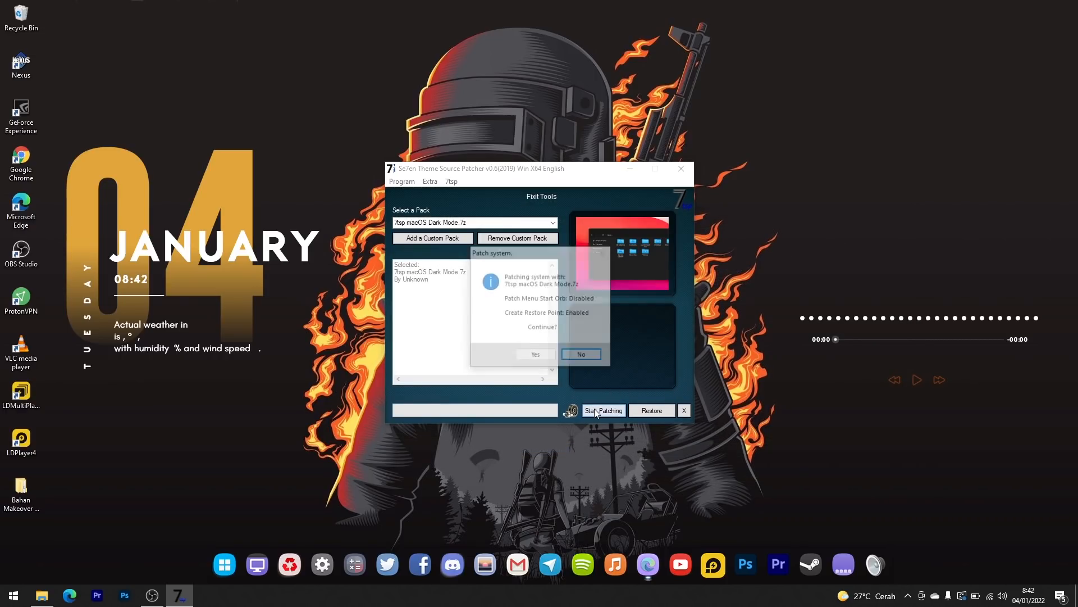
{"action": "left_click", "coordinate": [535, 355]}
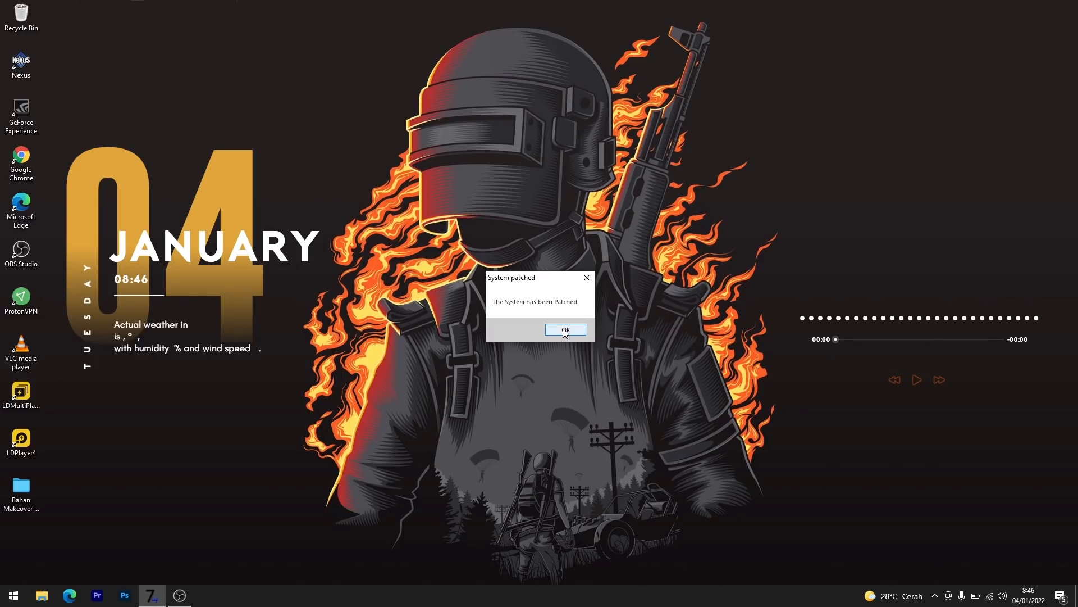
{"action": "left_click", "coordinate": [565, 331]}
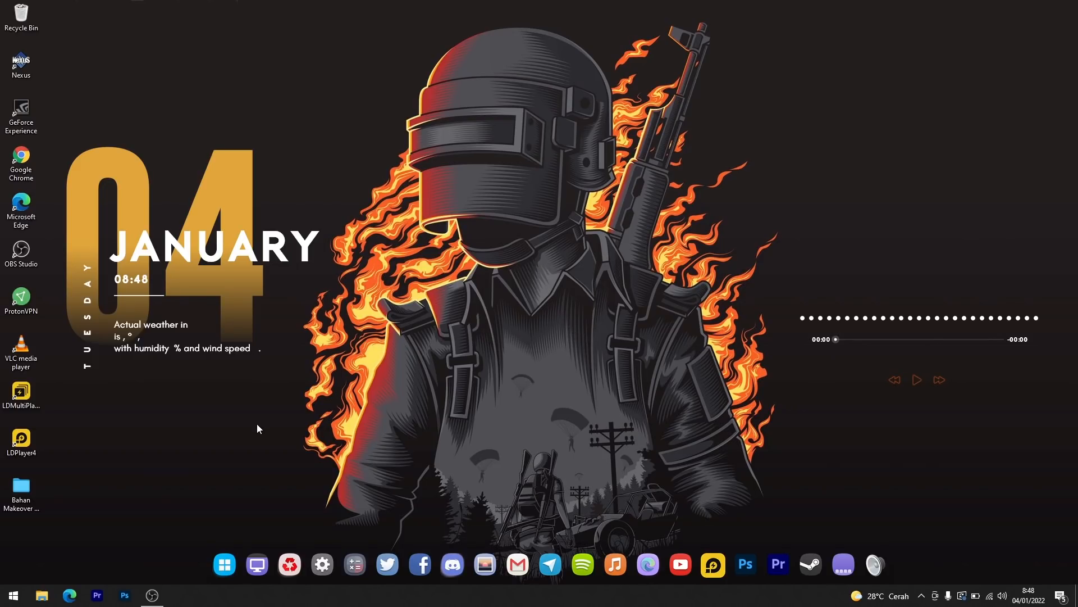
Step: Examine the patched icons in This PC and Local Disk (C:), and look at the current Start menu
{"action": "left_click", "coordinate": [41, 595]}
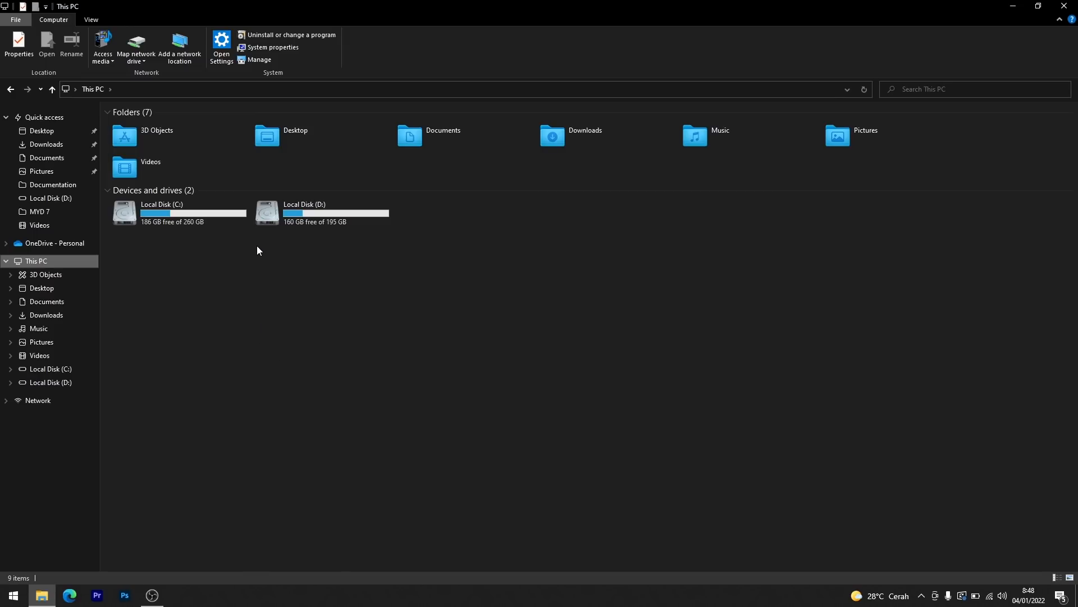
{"action": "double_click", "coordinate": [208, 220]}
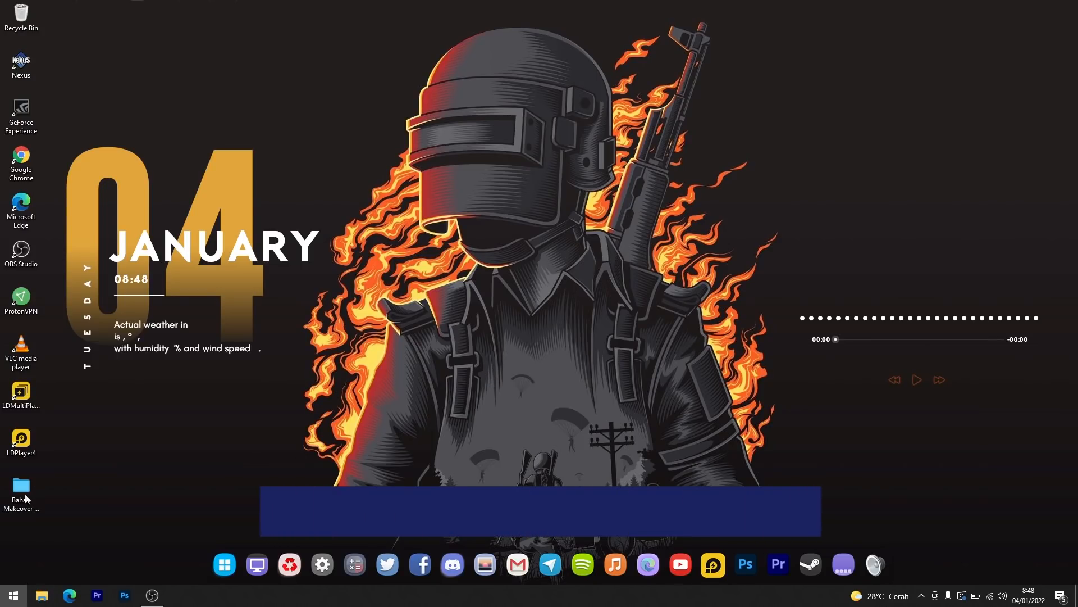
{"action": "key", "text": "super"}
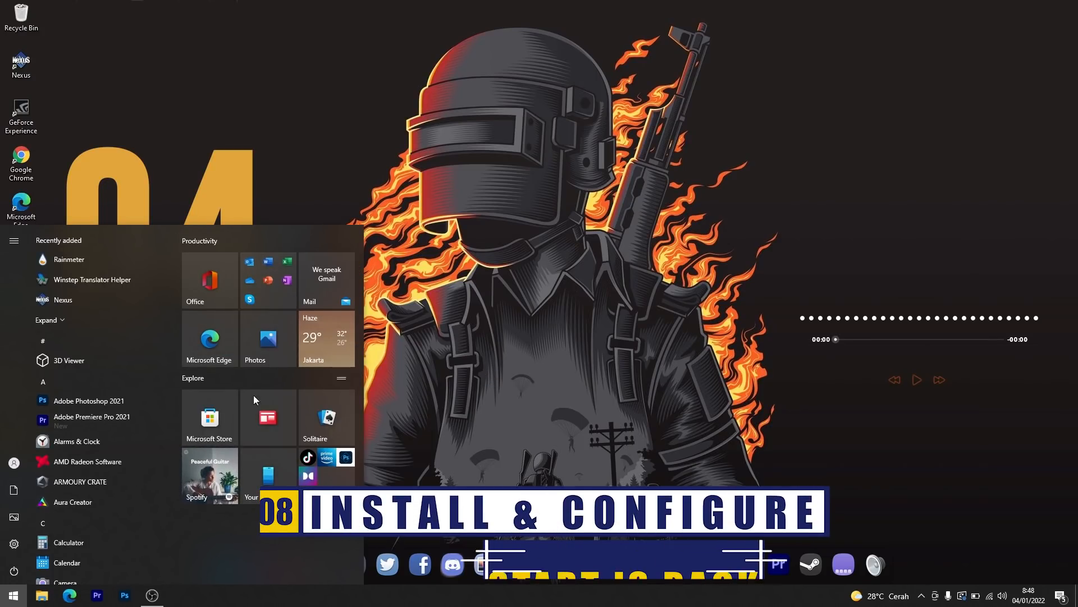
{"action": "left_click", "coordinate": [412, 446]}
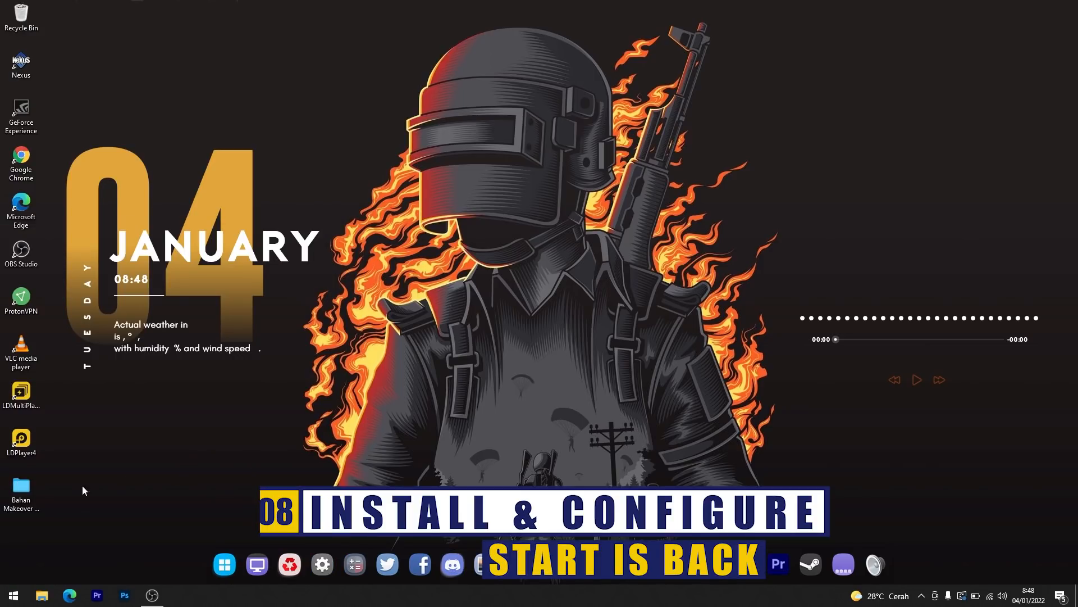
Step: Run StartIsBackPlusPlus_setup from the 2. StartIsBack folder in 02. File Explorer and install it for the current user only
{"action": "double_click", "coordinate": [21, 490]}
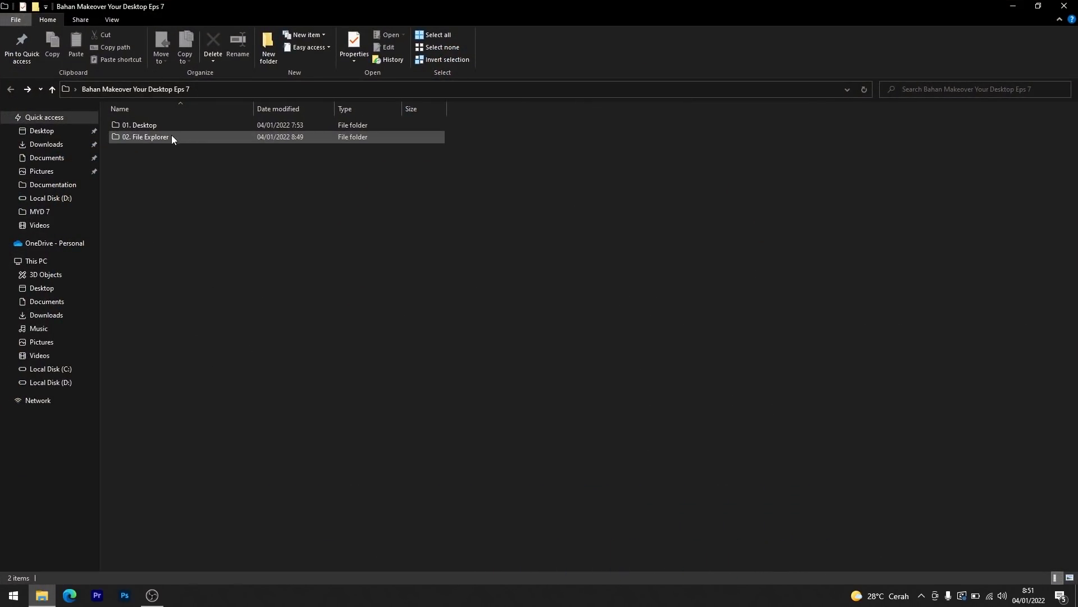
{"action": "double_click", "coordinate": [168, 137]}
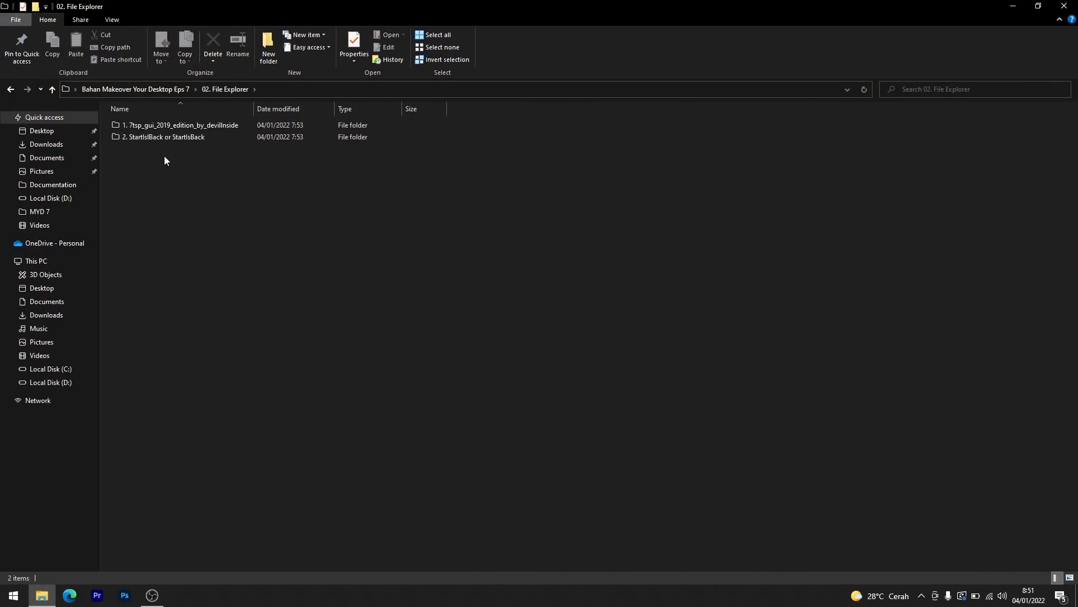
{"action": "double_click", "coordinate": [140, 139]}
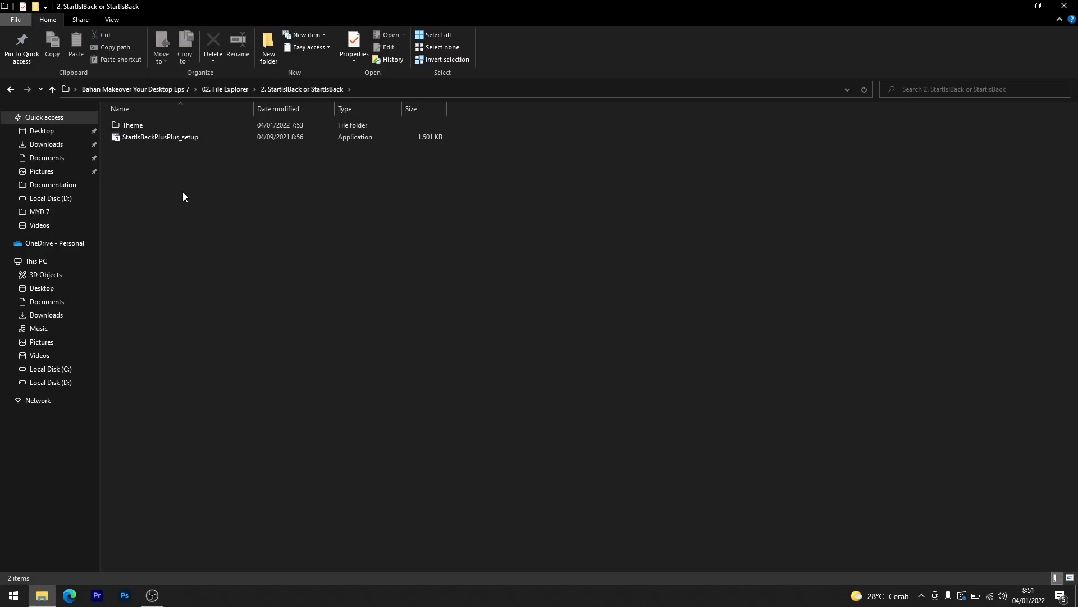
{"action": "double_click", "coordinate": [144, 136]}
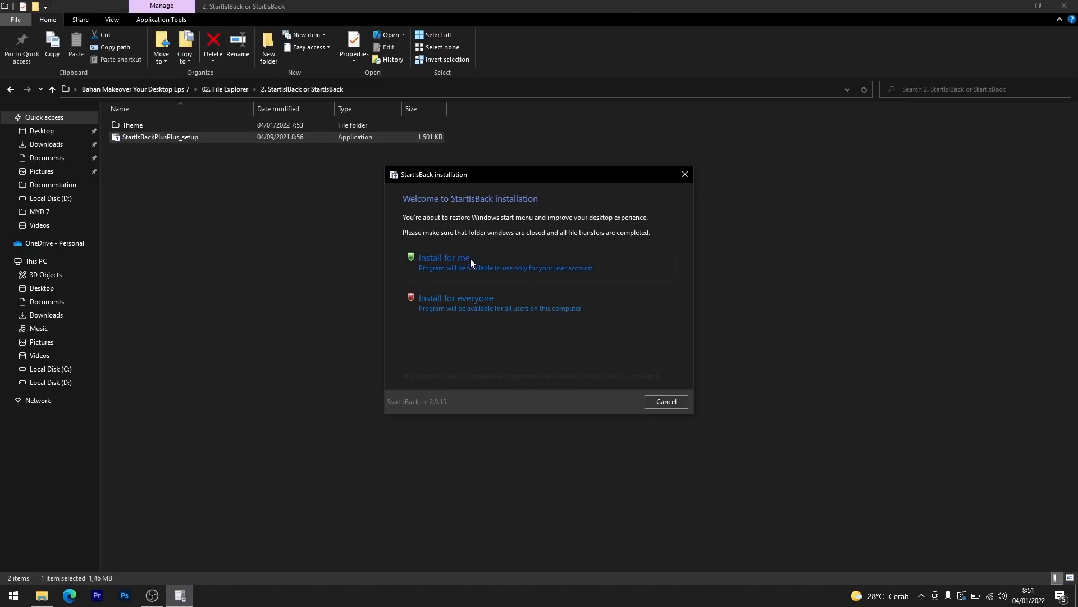
{"action": "left_click", "coordinate": [474, 264]}
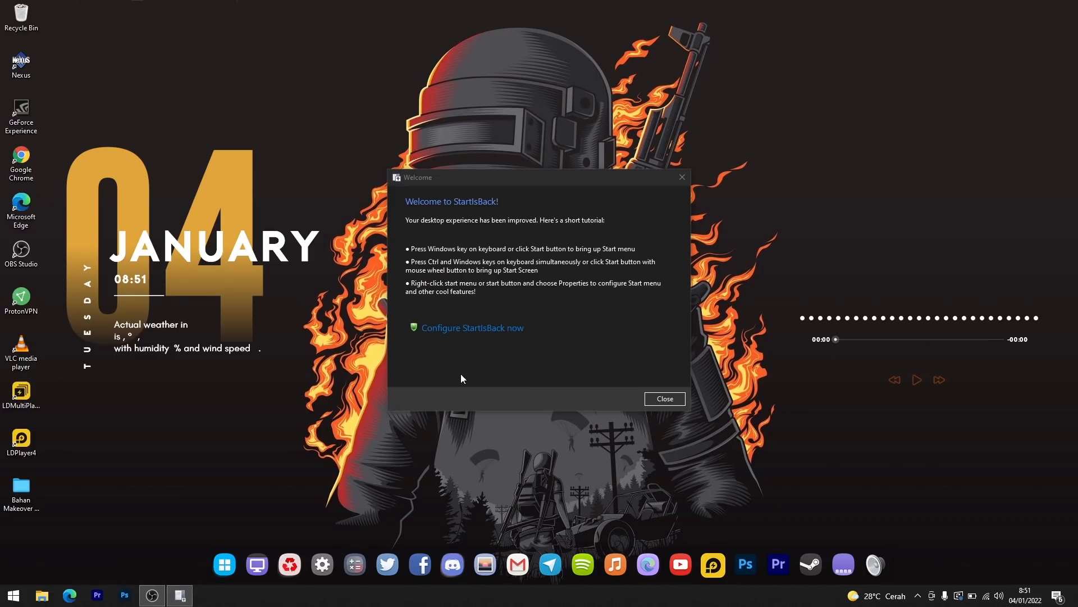
Step: Configure StartIsBack to use the Plain8 visual style with the Windows 10 Start button, and apply it
{"action": "left_click", "coordinate": [431, 330]}
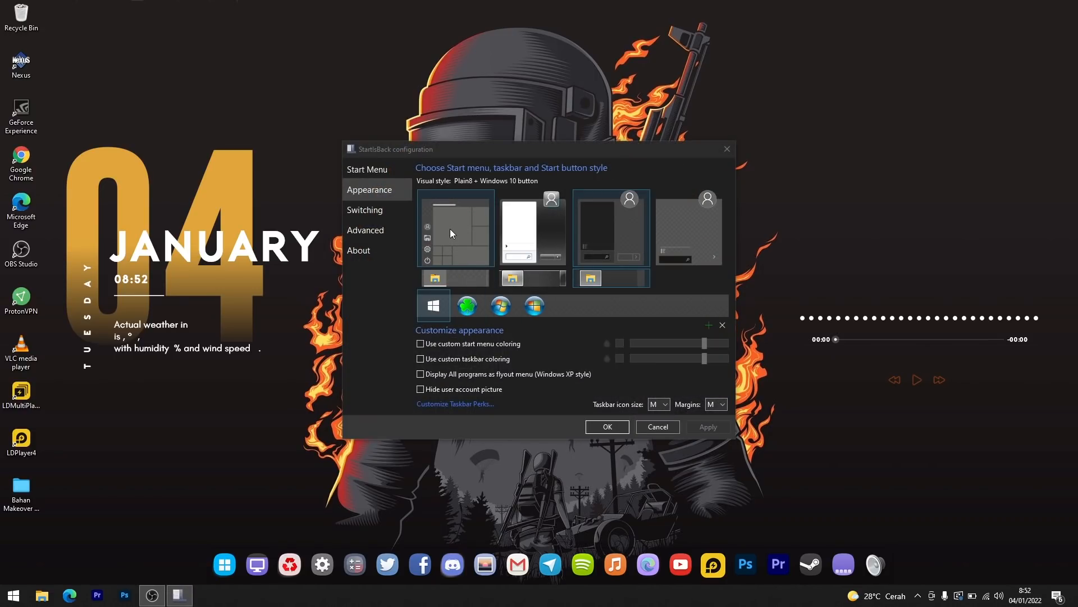
{"action": "left_click", "coordinate": [525, 230]}
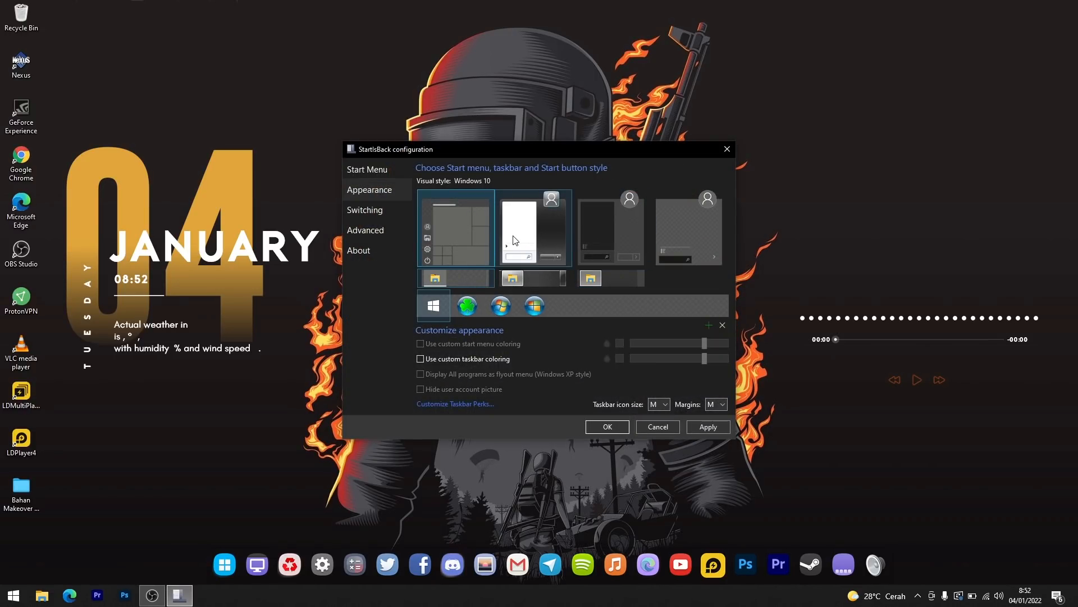
{"action": "left_click", "coordinate": [597, 246]}
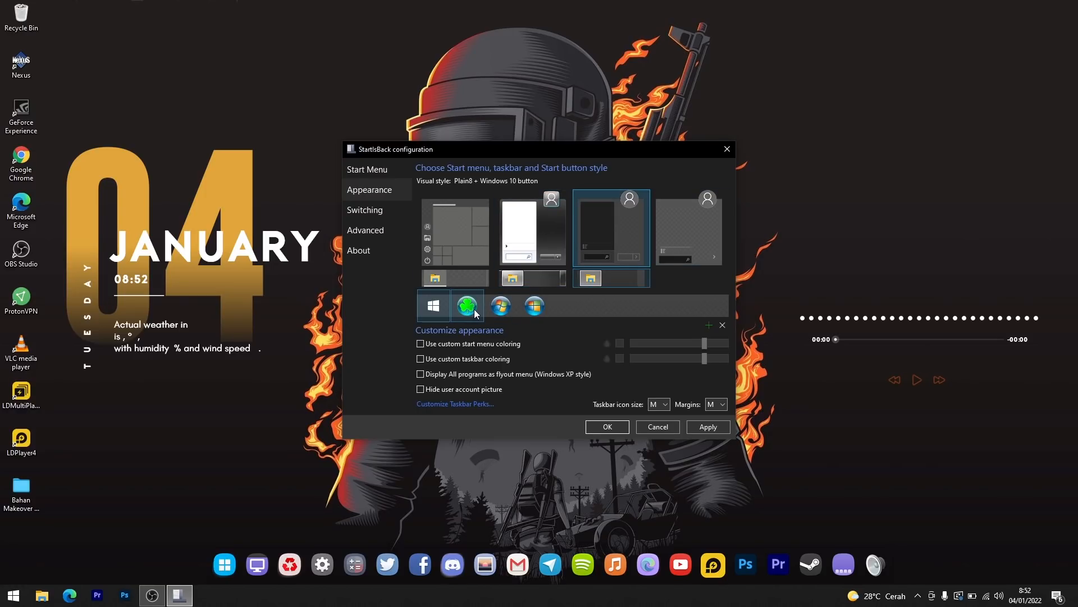
{"action": "left_click", "coordinate": [529, 308]}
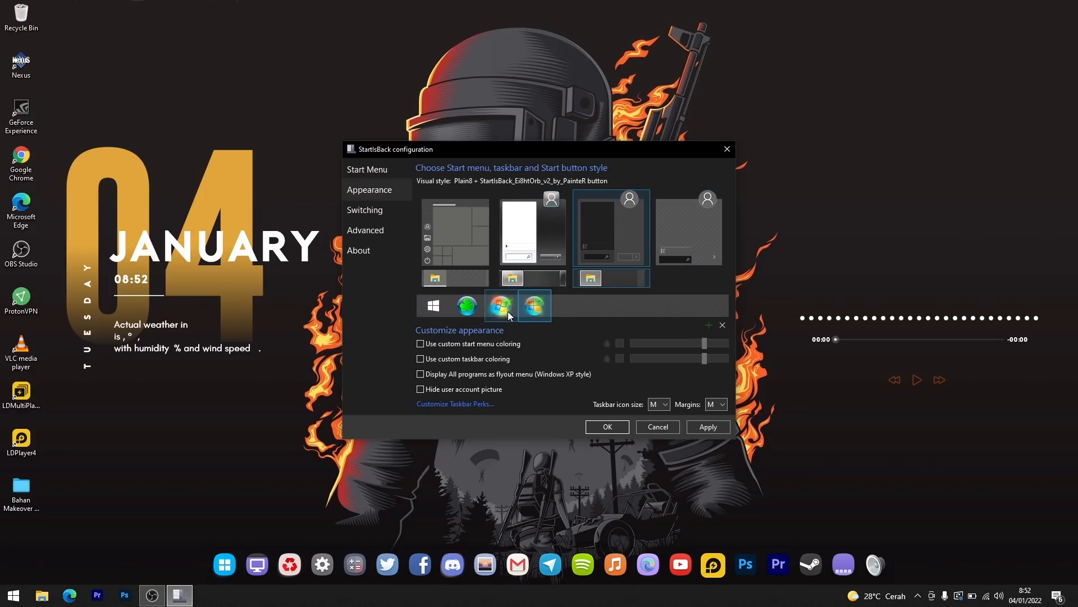
{"action": "left_click", "coordinate": [432, 305]}
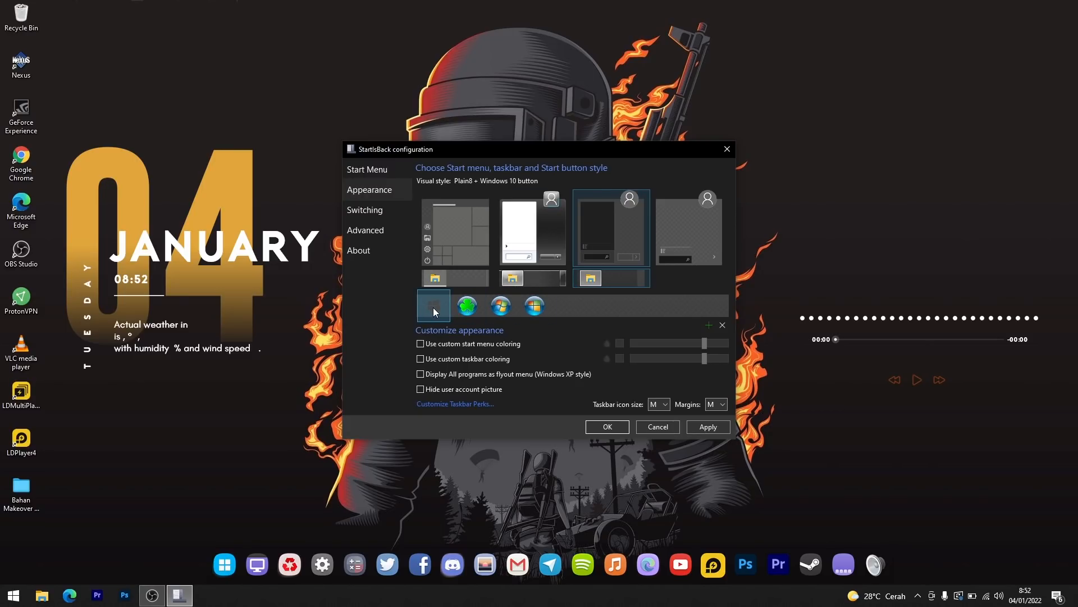
{"action": "left_click", "coordinate": [713, 425]}
Step: Check the restyled Start menu from the taskbar and the dock, and close the StartIsBack configuration
{"action": "left_click", "coordinate": [14, 595]}
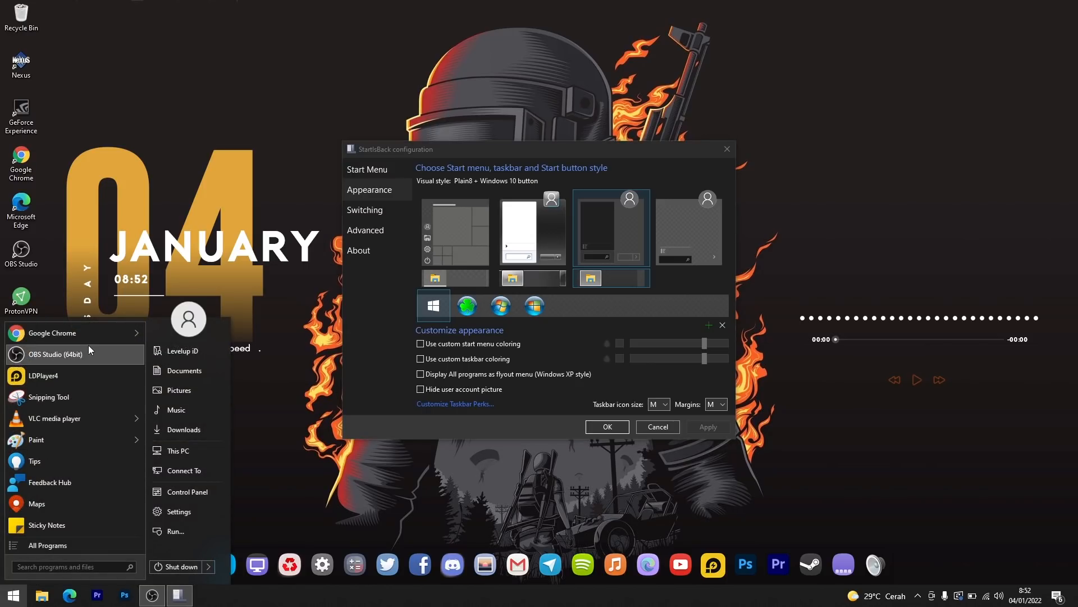
{"action": "left_click", "coordinate": [281, 483]}
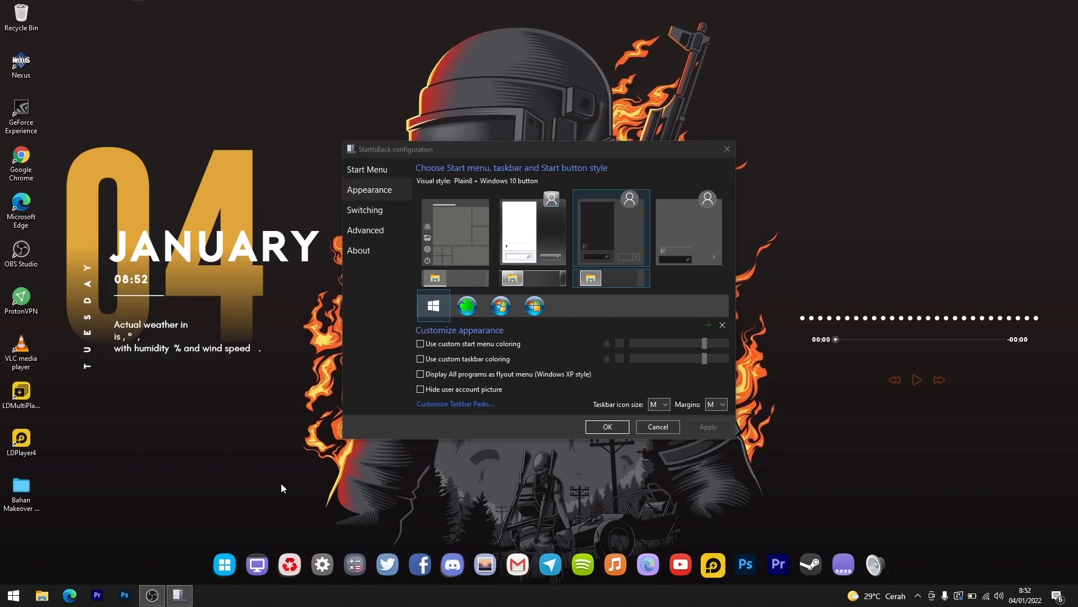
{"action": "left_click", "coordinate": [227, 559]}
{"action": "left_click", "coordinate": [231, 562]}
{"action": "left_click", "coordinate": [609, 427]}
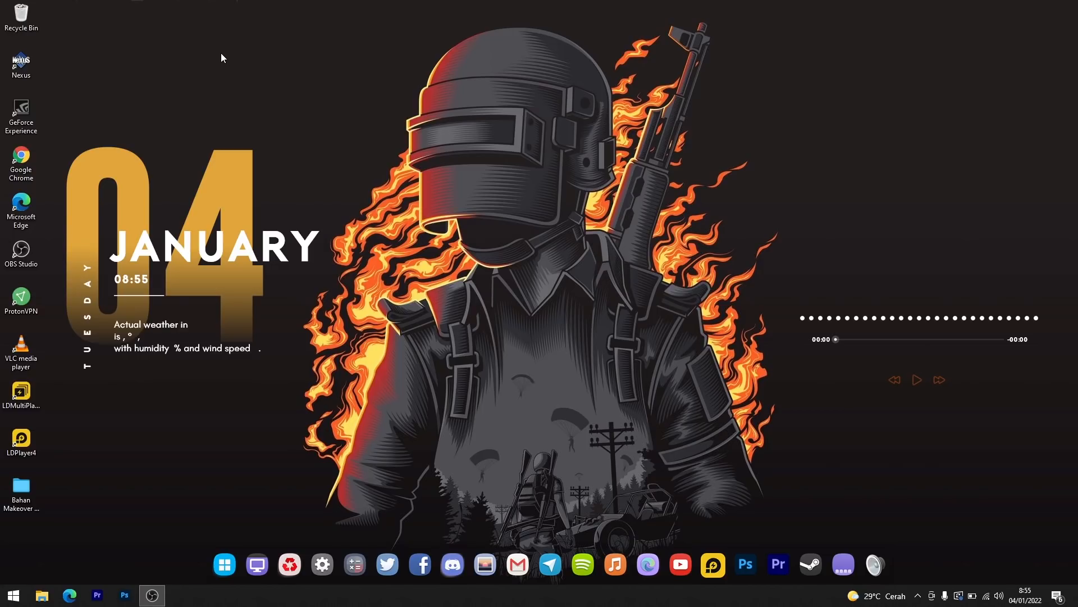
Step: Hide the desktop icons, and show and hide the taskbar again from the Nexus dock
{"action": "right_click", "coordinate": [474, 223]}
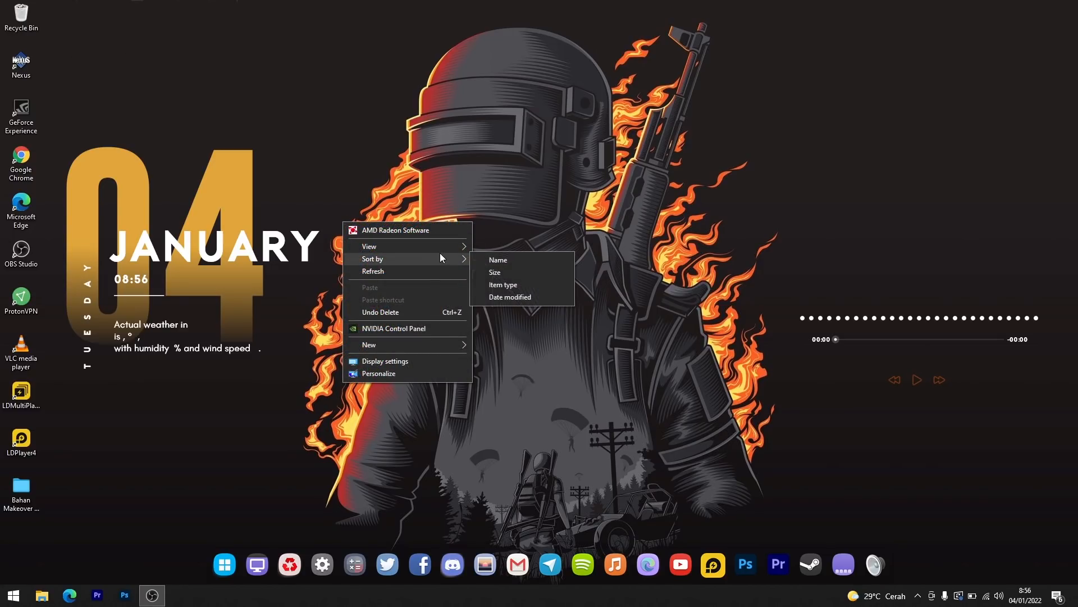
{"action": "mouse_move", "coordinate": [439, 251]}
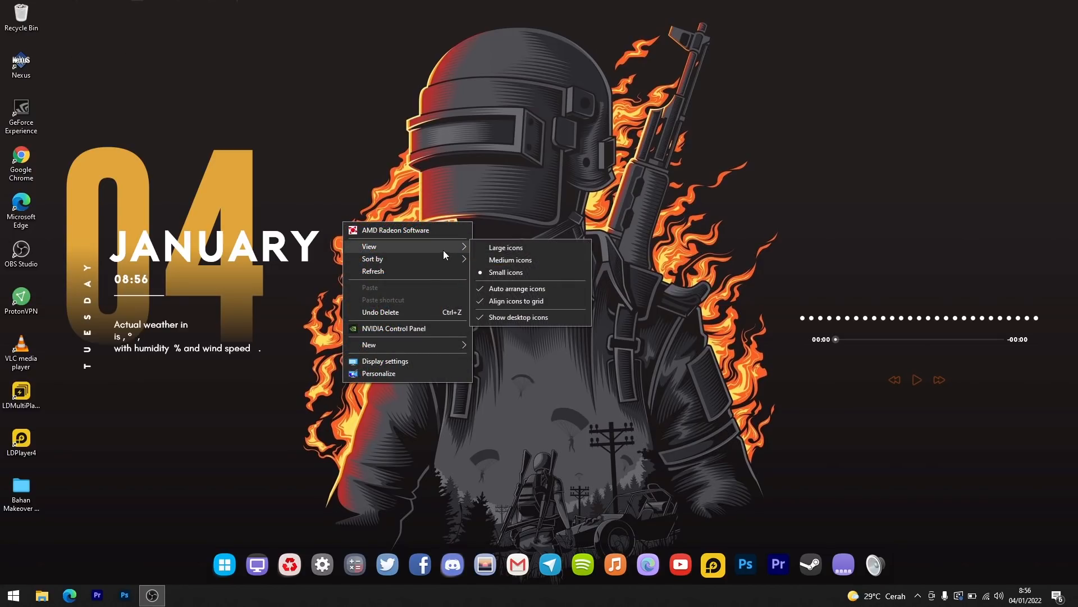
{"action": "left_click", "coordinate": [514, 318]}
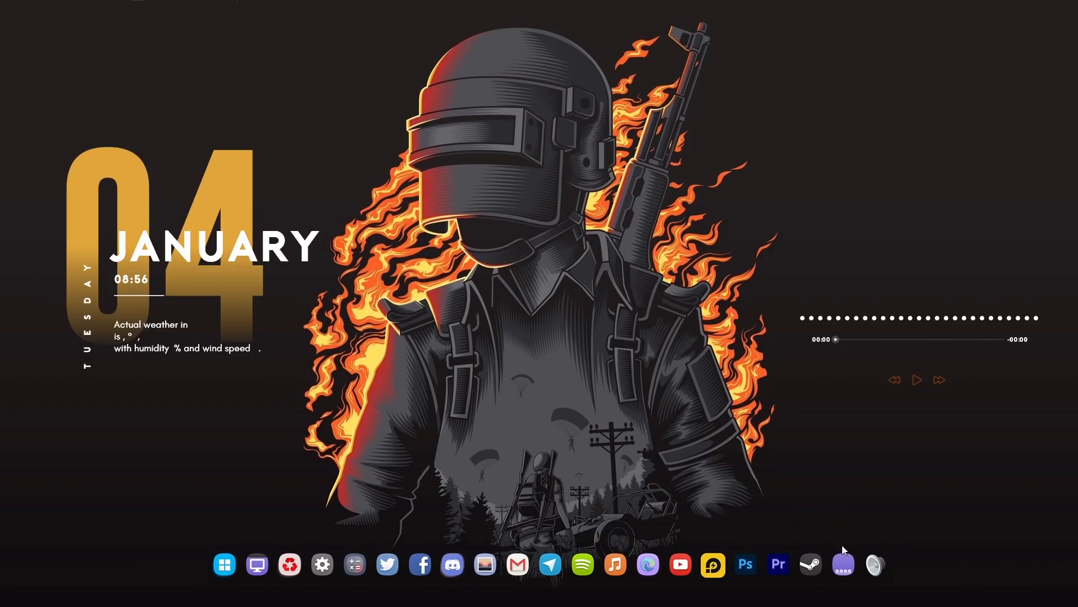
{"action": "left_click", "coordinate": [844, 562]}
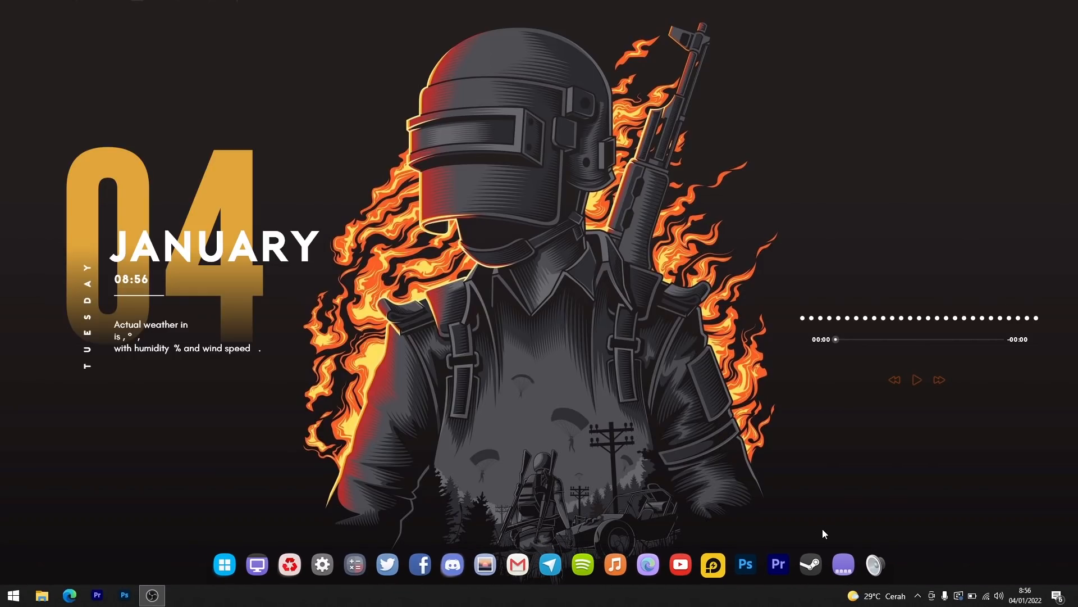
{"action": "left_click", "coordinate": [844, 563]}
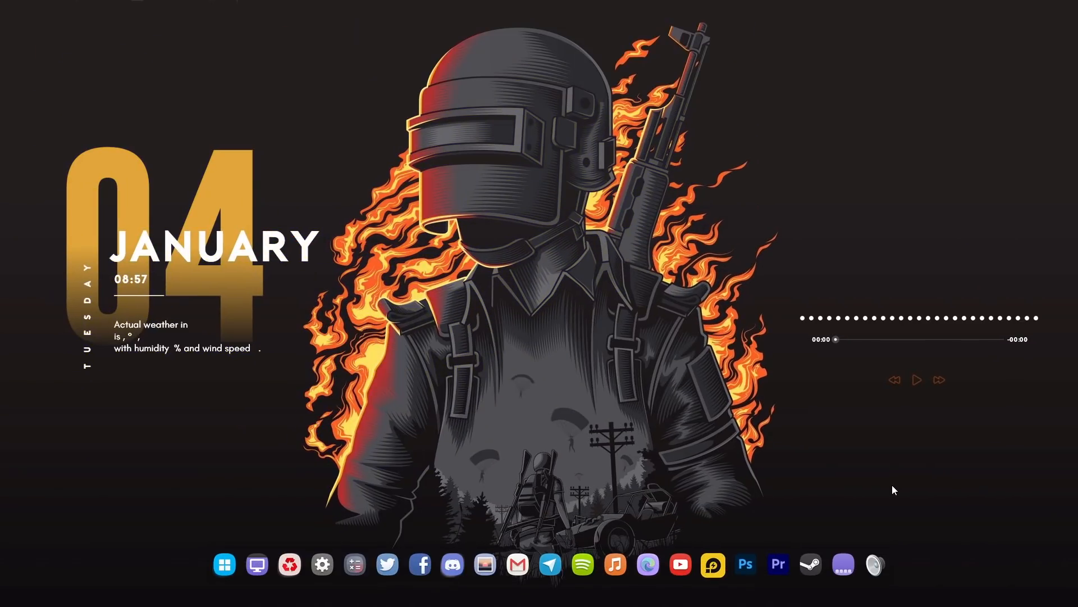